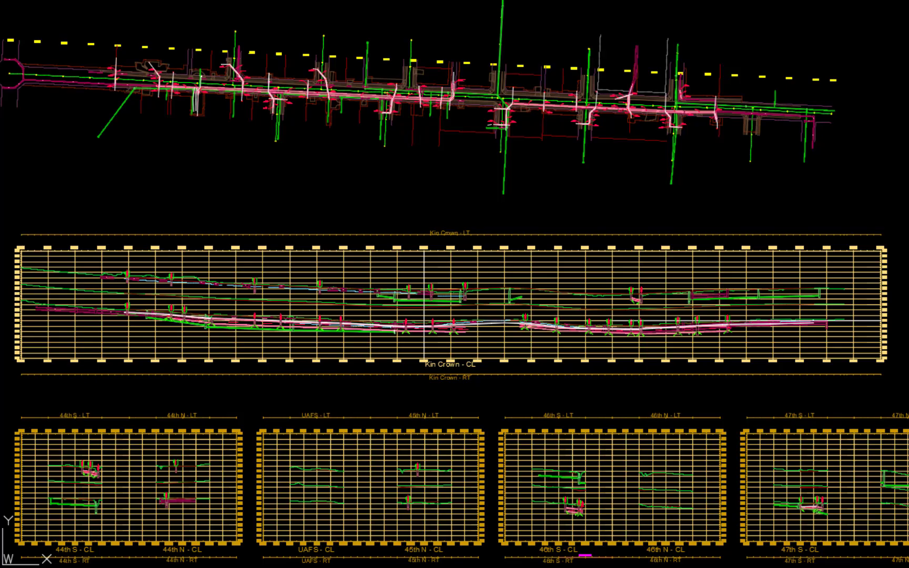
Step: Insert Atkins Structure Enhancements.dwg exploded at scale 1.0 into the blank area between the roadway plan and the Kin Crown profile
text(i)
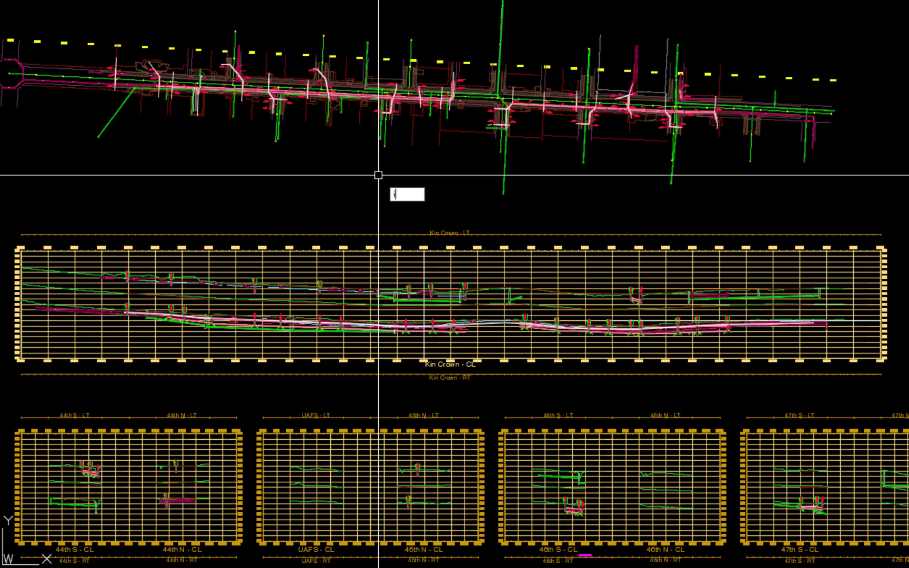
key(Return)
click(520, 152)
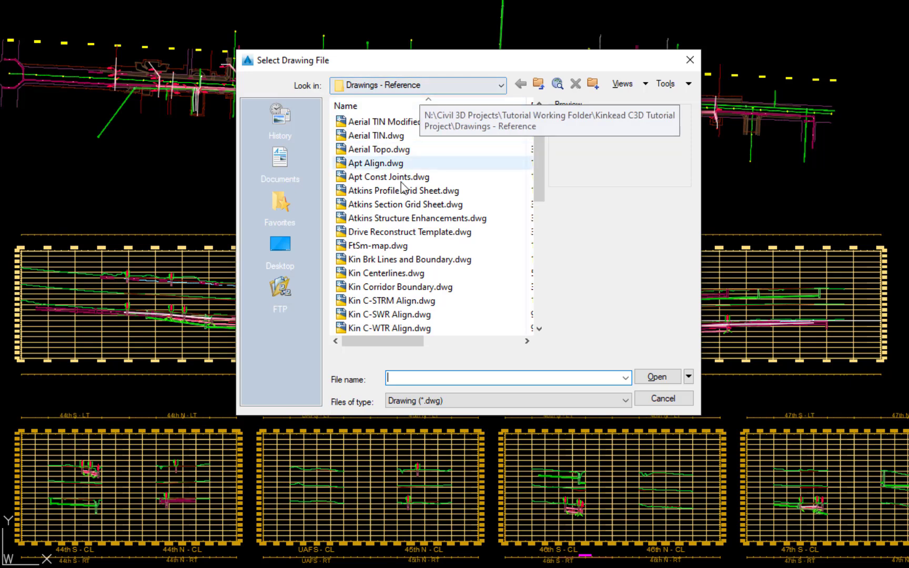
click(409, 219)
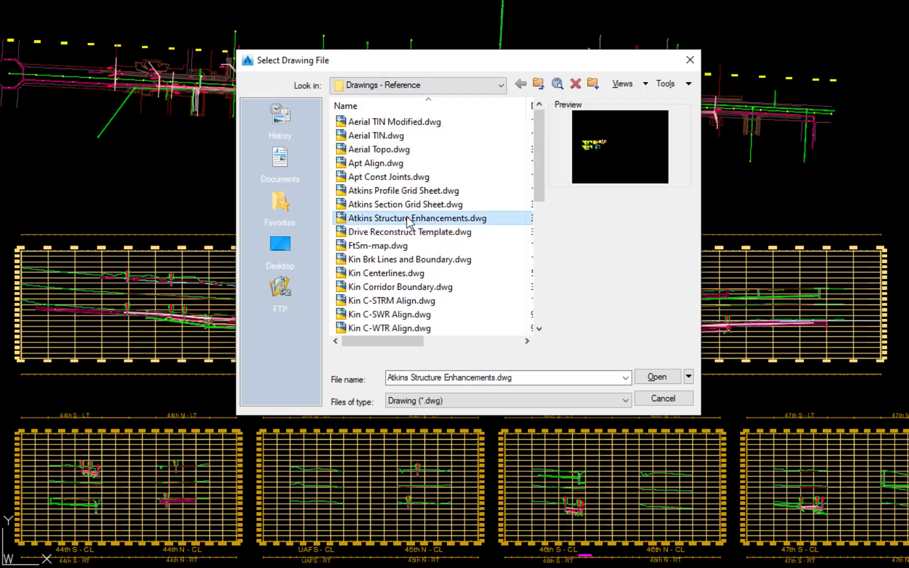
click(663, 383)
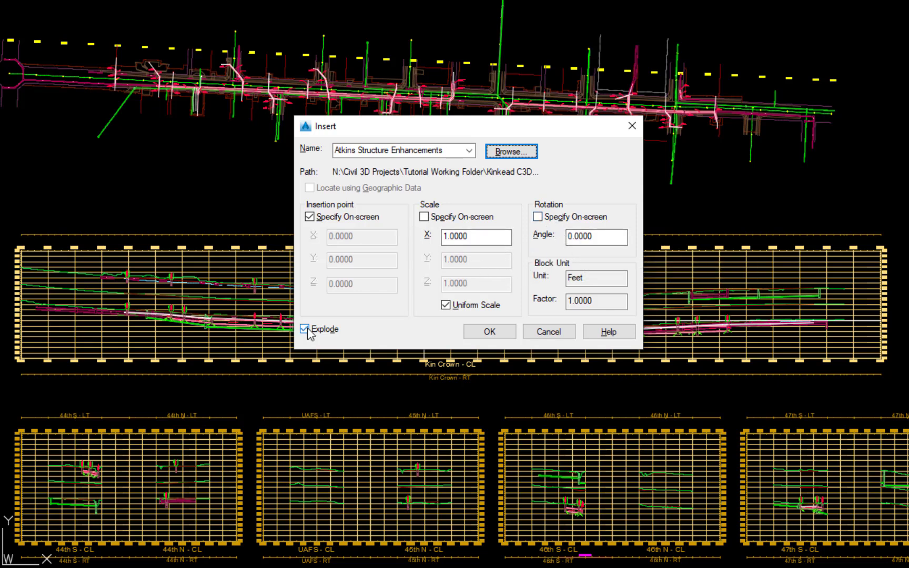
click(490, 335)
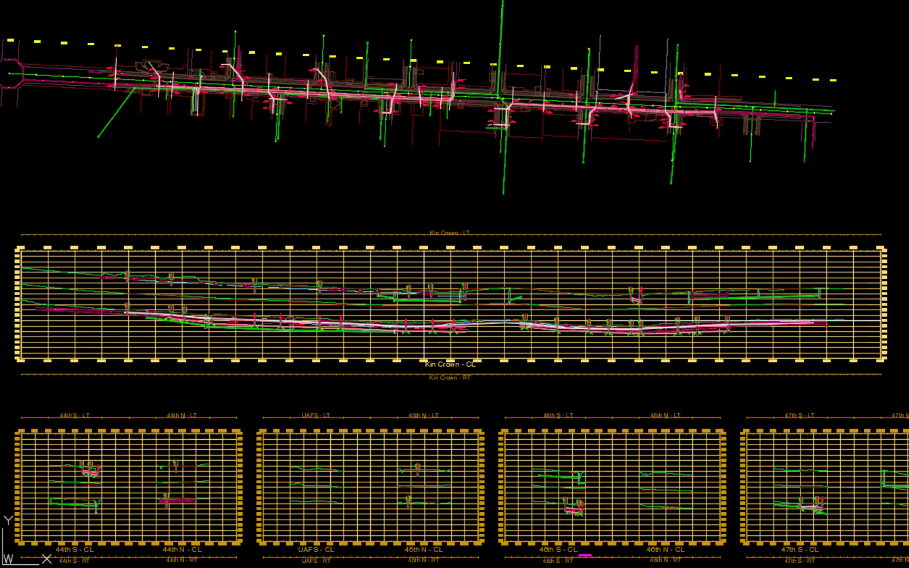
Step: Split the model space display into two horizontal viewports
scroll(235, 196, up, 8)
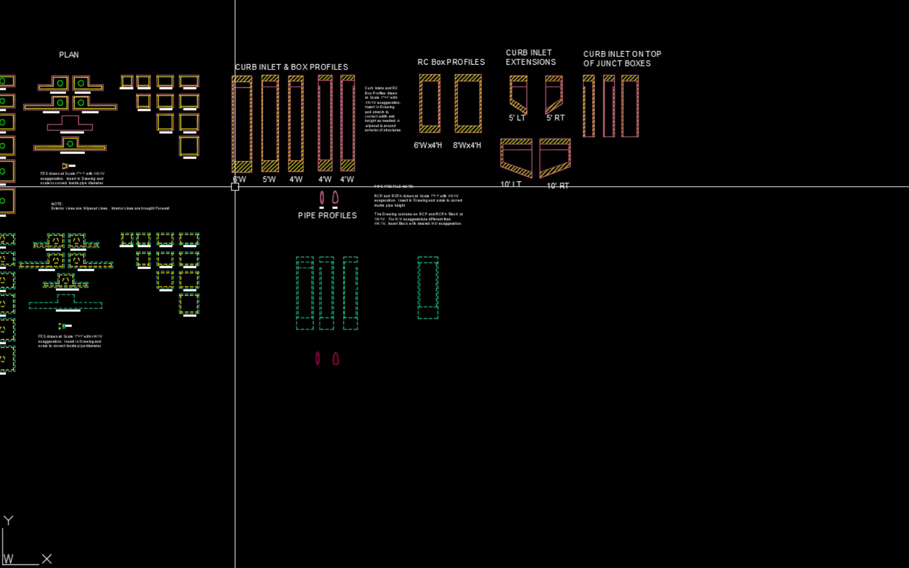
mouse_move(235, 187)
middle_down()
mouse_move(471, 220)
mouse_move(432, 222)
middle_up()
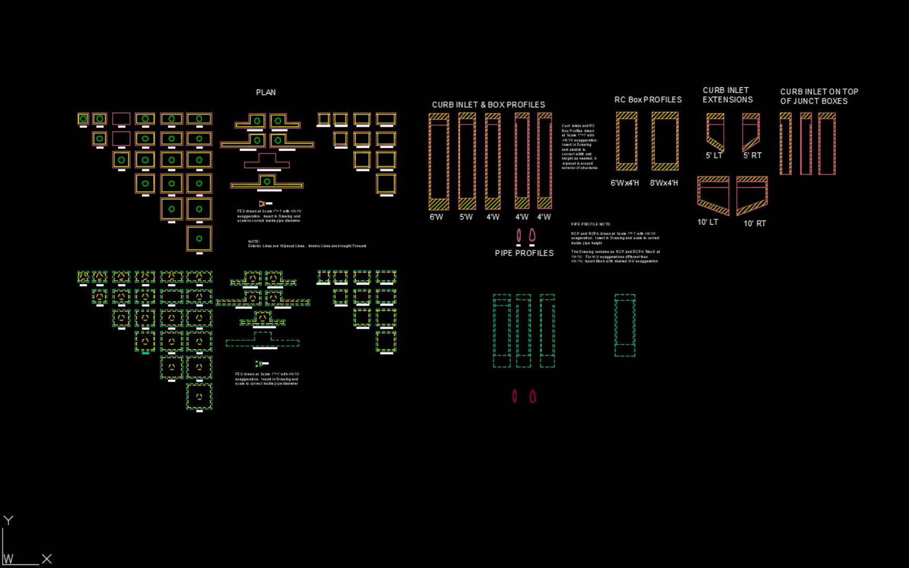
text(VP)
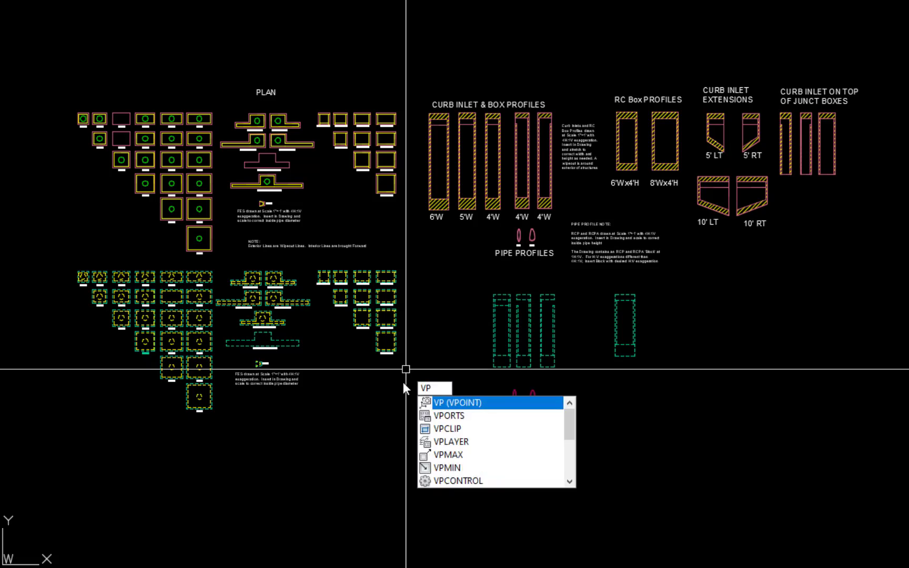
click(450, 415)
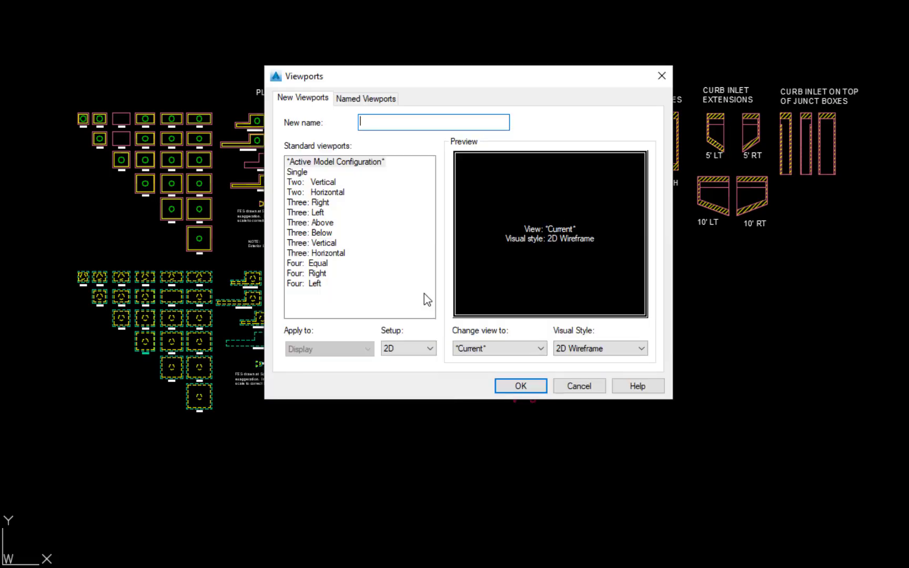
click(341, 193)
click(534, 388)
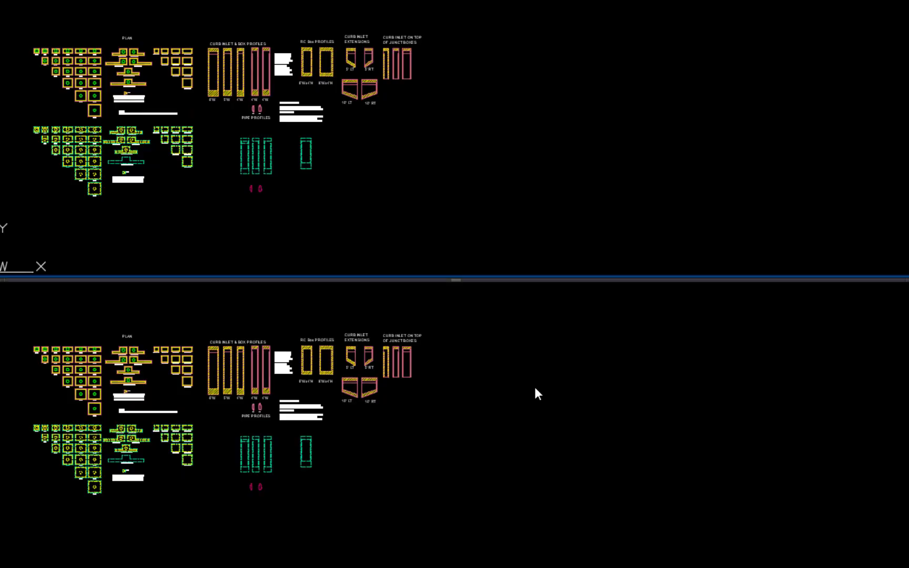
Step: Frame the curb inlet at station 13+95.0 in one viewport and the solid-line plan box structures in the other
click(496, 407)
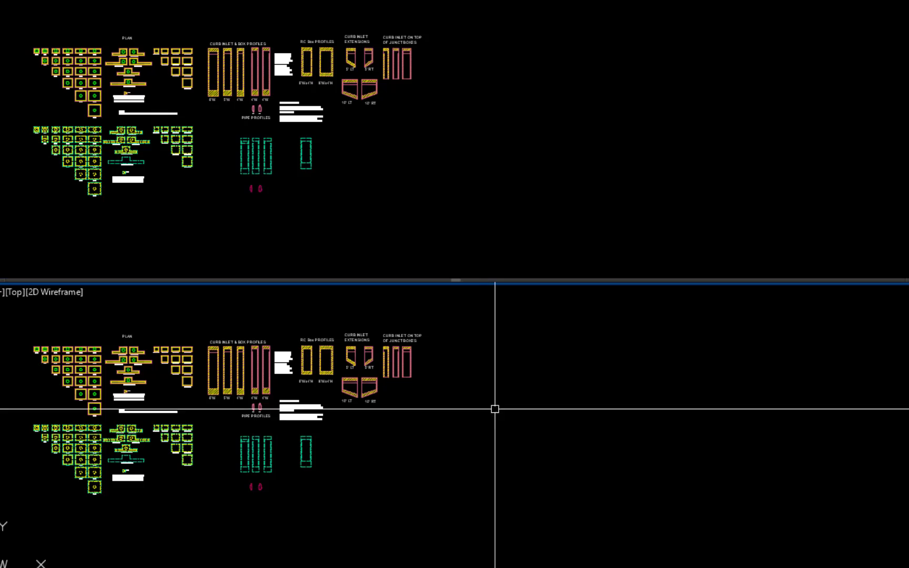
scroll(503, 397, down, 5)
middle_drag(503, 398, 428, 463)
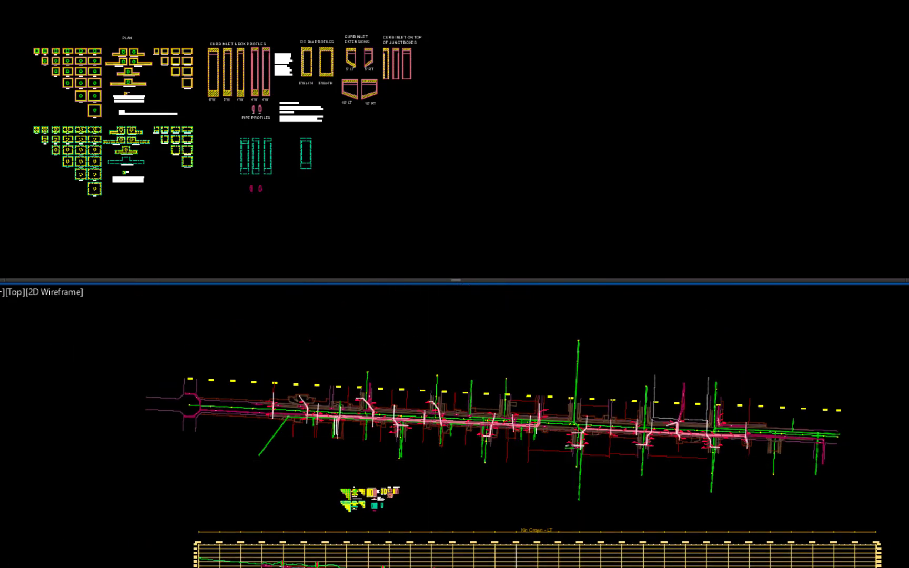
scroll(435, 438, up, 5)
scroll(435, 436, up, 5)
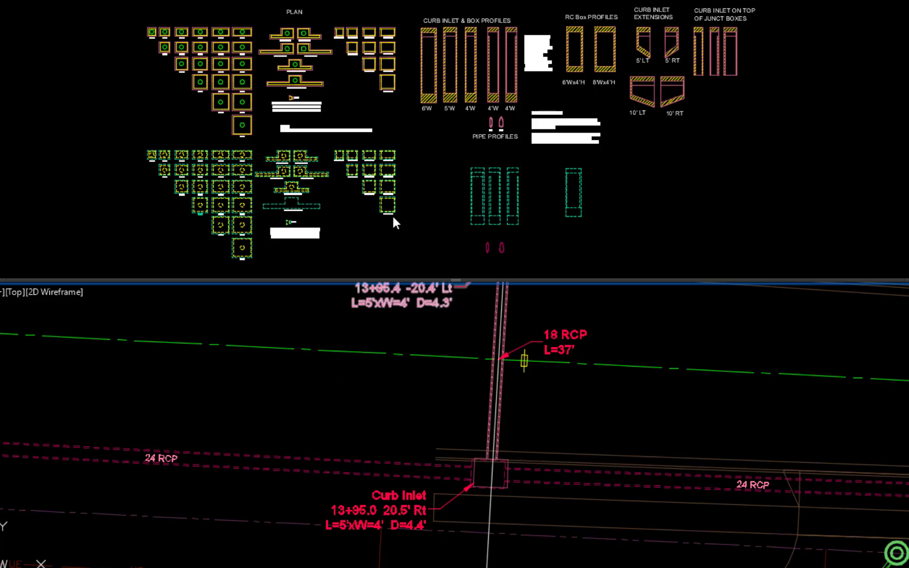
click(349, 243)
scroll(323, 211, up, 4)
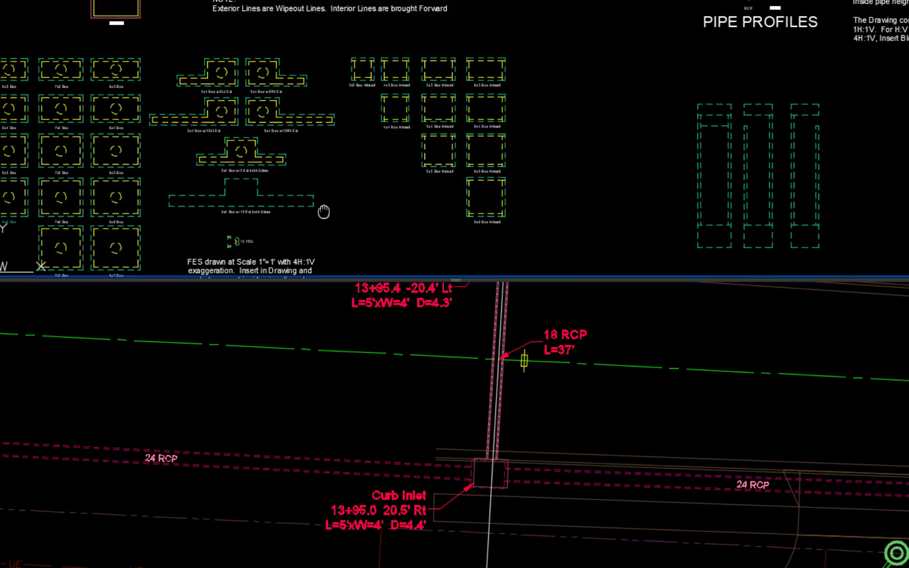
middle_drag(323, 211, 579, 288)
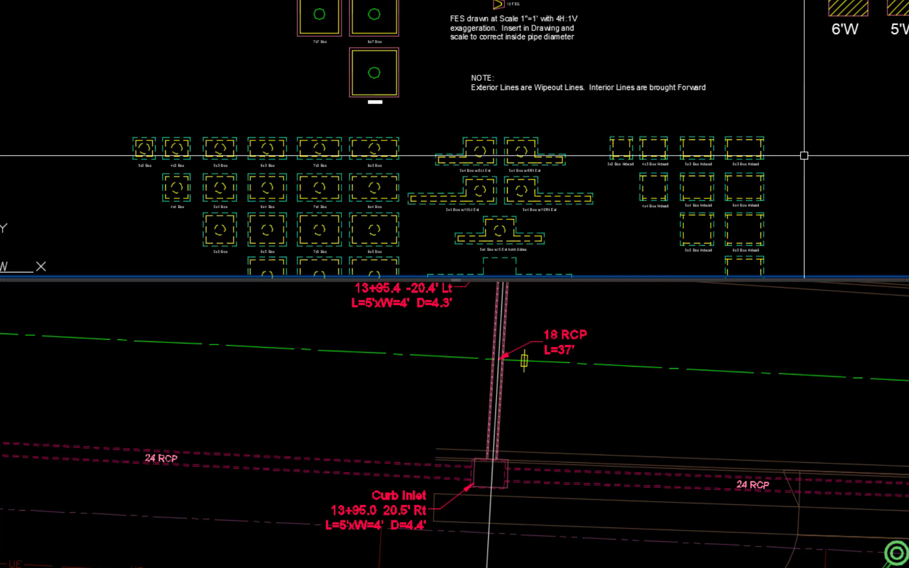
middle_drag(777, 94, 781, 287)
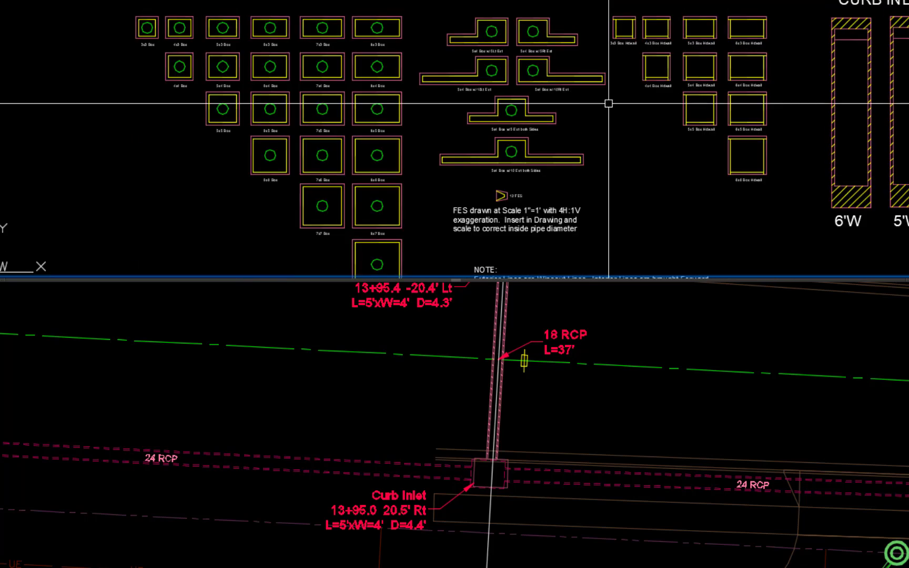
middle_drag(609, 104, 668, 165)
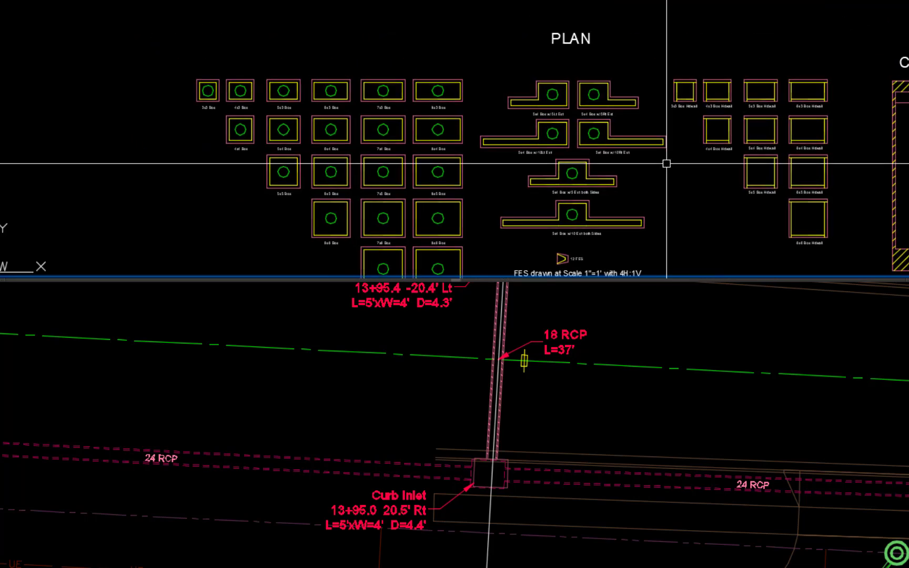
scroll(371, 164, up, 5)
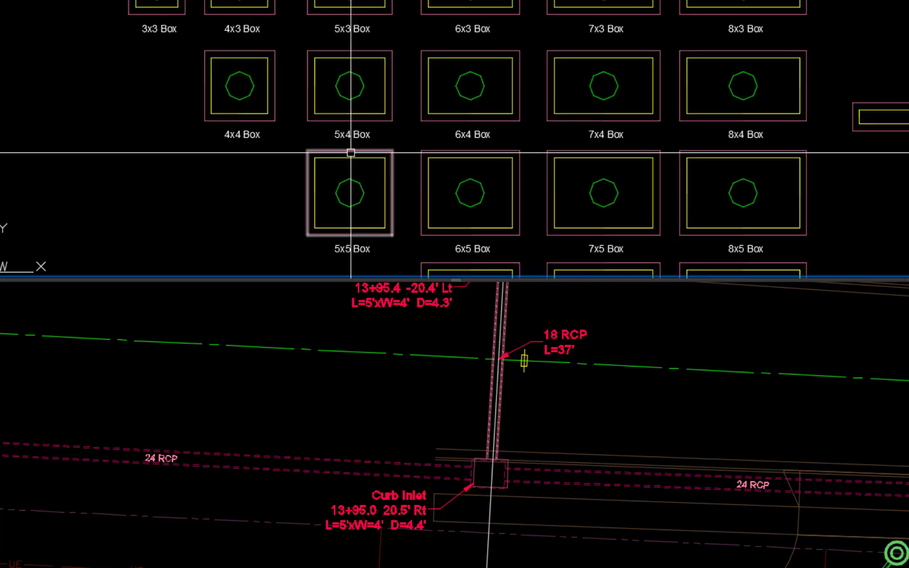
Step: Copy the solid-line 5x4 Box from its center to the open area beside the curb inlet at station 13+95.0
text(co)
key(Return)
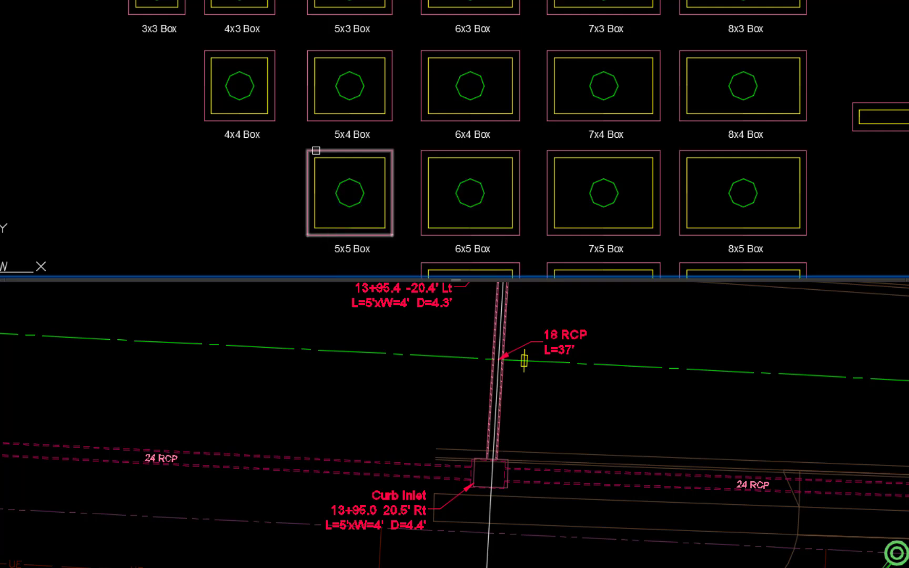
click(294, 125)
click(401, 38)
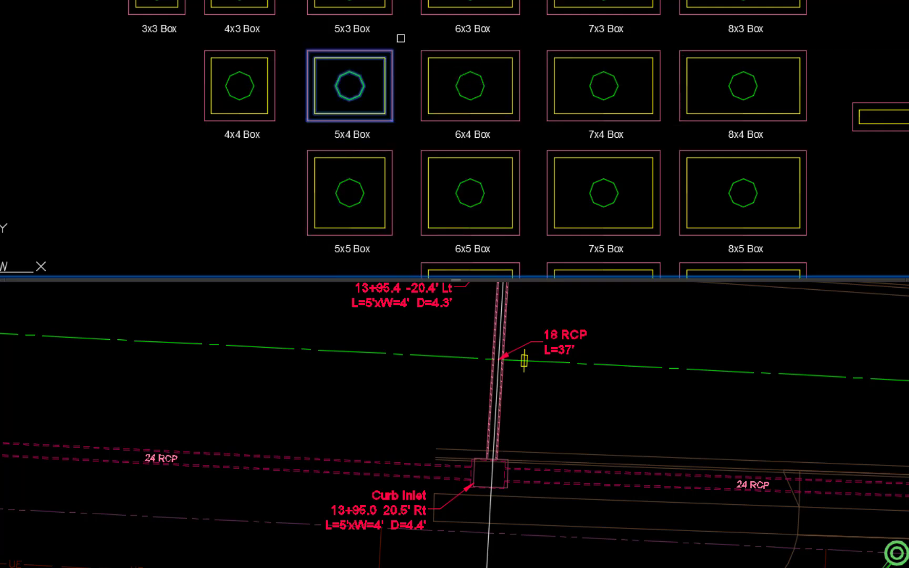
key(Return)
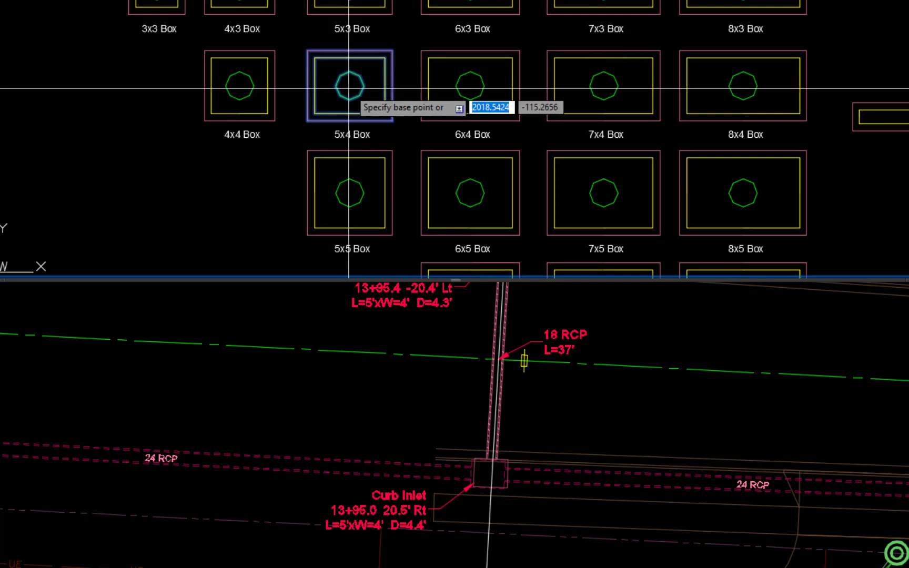
click(350, 85)
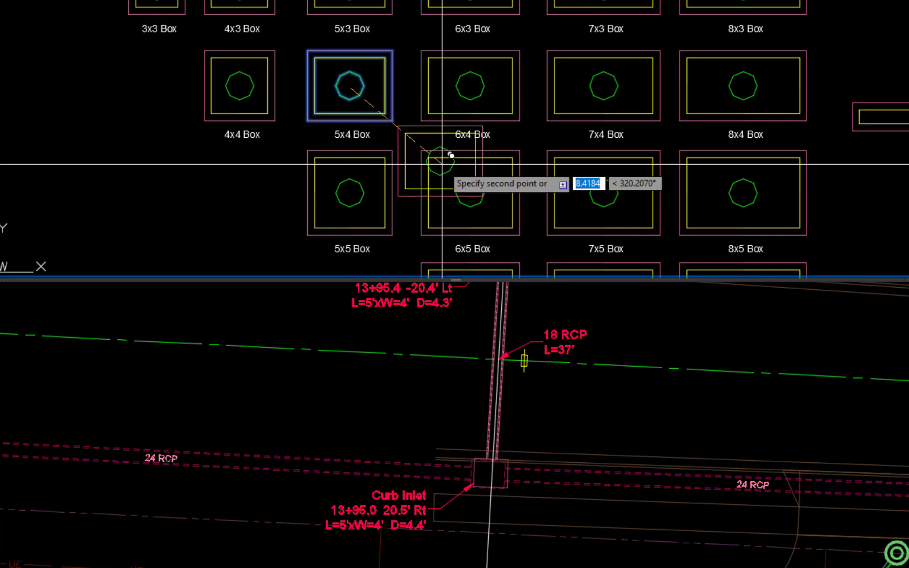
click(411, 402)
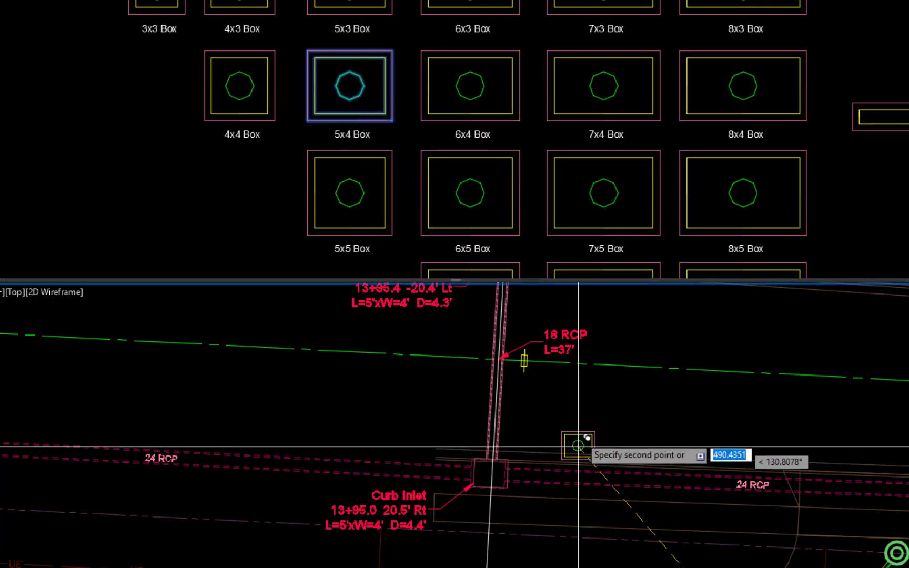
click(545, 416)
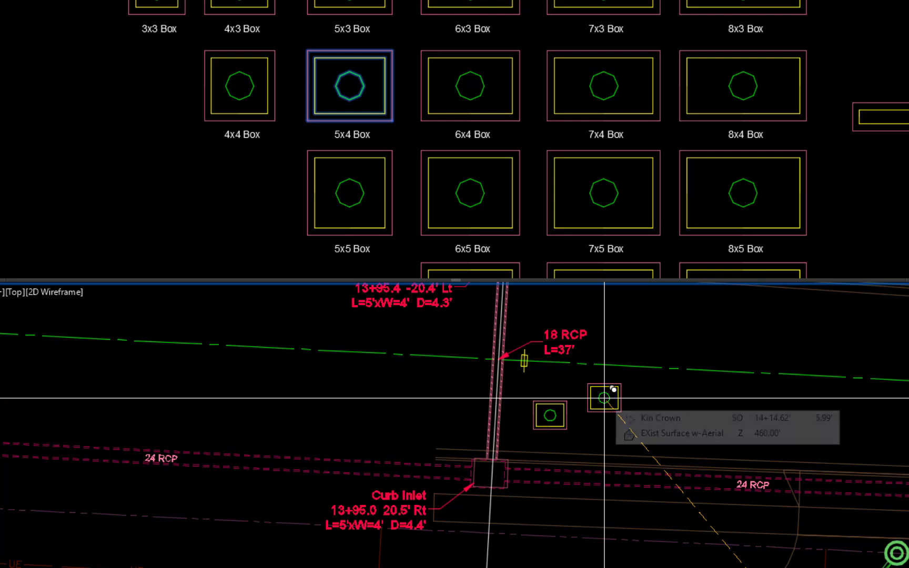
Step: Place another copy of the 5x4 box beside the curb inlet at station 10+75.0 and finish copying
scroll(604, 398, down, 5)
middle_drag(780, 439, 599, 420)
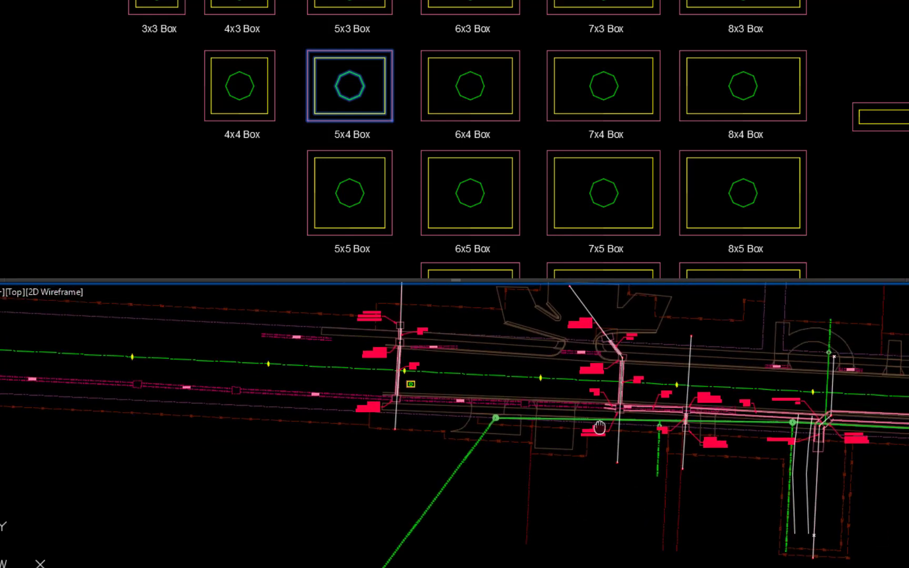
middle_drag(849, 463, 105, 401)
scroll(603, 362, down, 4)
middle_drag(602, 362, 521, 394)
scroll(568, 348, up, 7)
middle_drag(560, 358, 536, 420)
scroll(539, 416, up, 2)
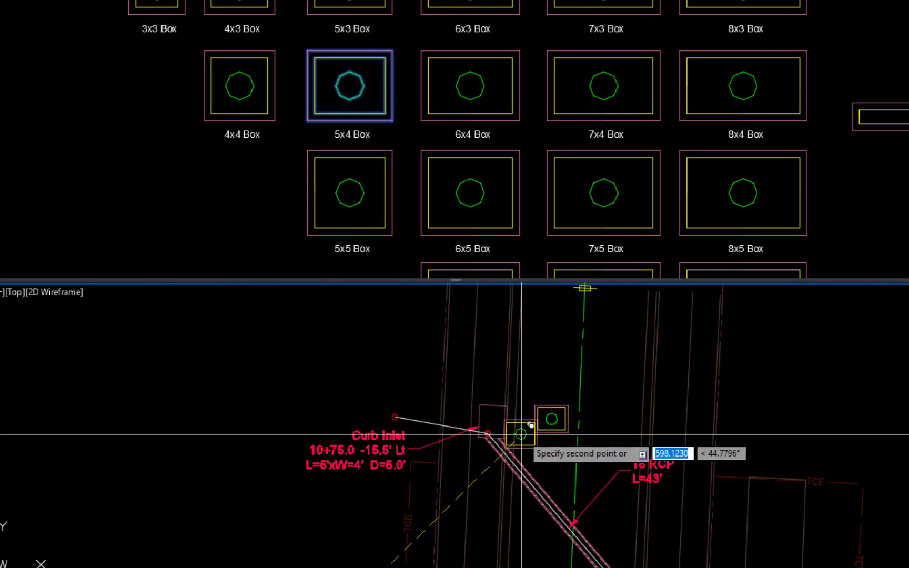
click(545, 457)
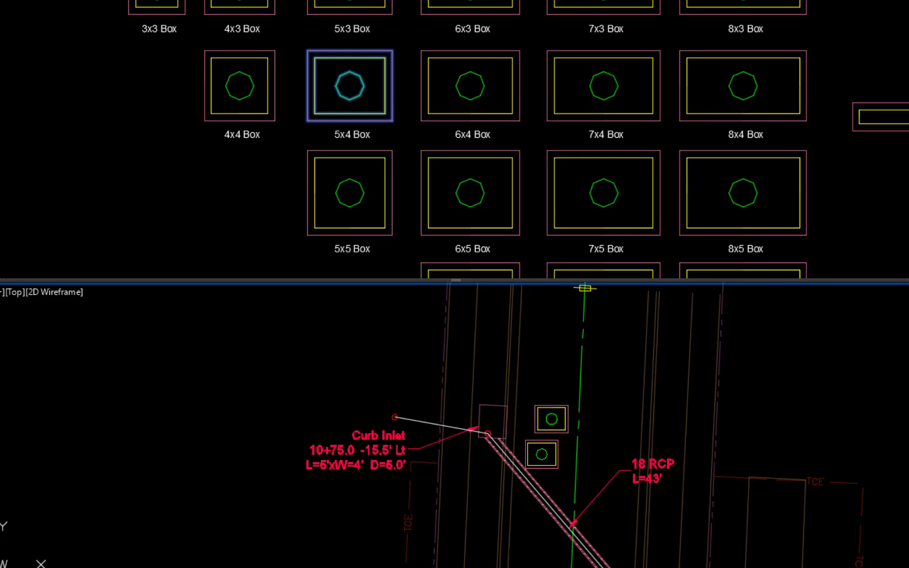
key(Escape)
Step: Align the copied 5x4 box to the 10+75.0 curb inlet, matching its upper corners to the inlet's centerline-side corners without scaling
scroll(540, 442, up, 4)
text(Al)
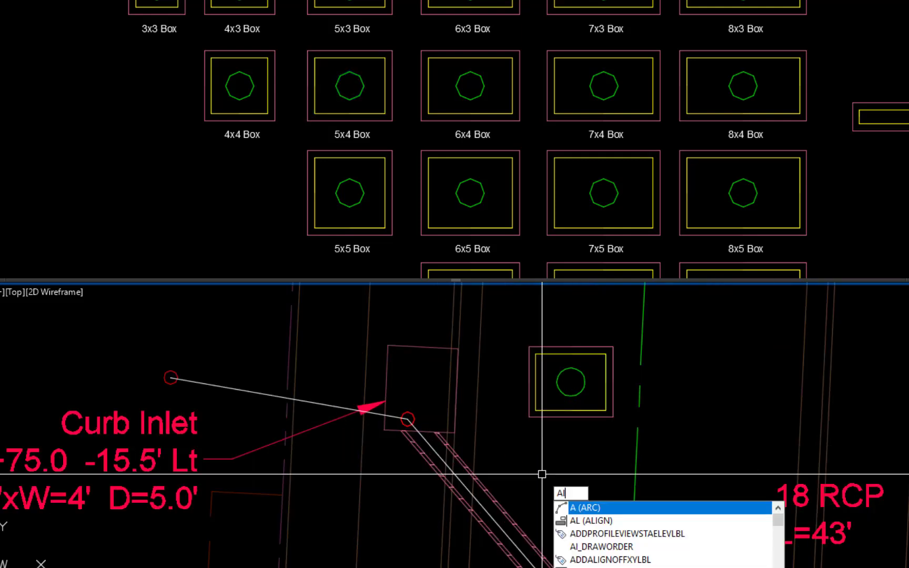
key(Return)
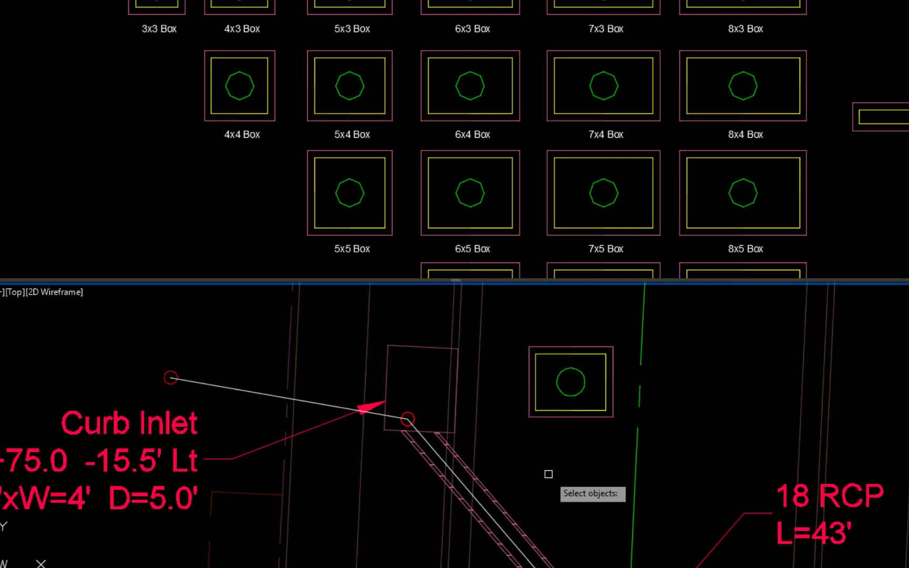
click(517, 441)
click(630, 324)
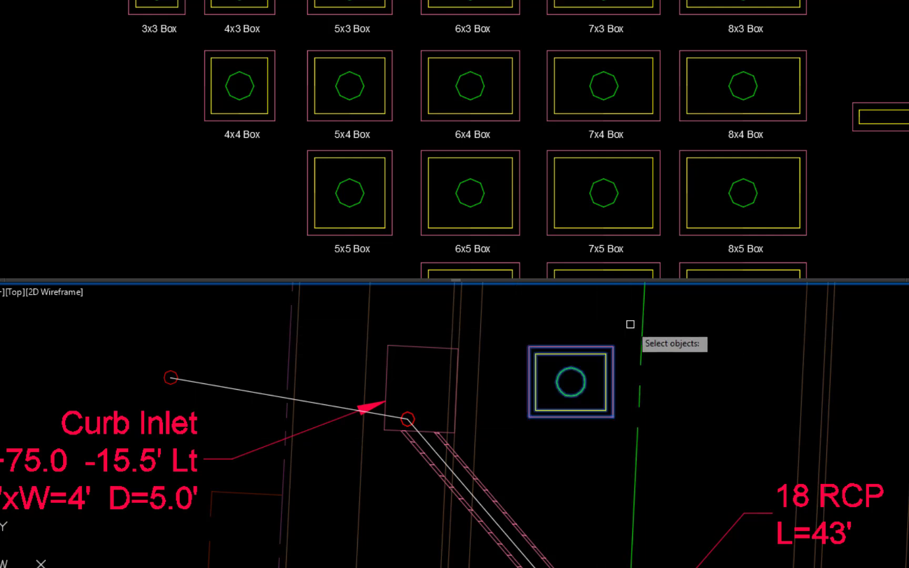
key(Return)
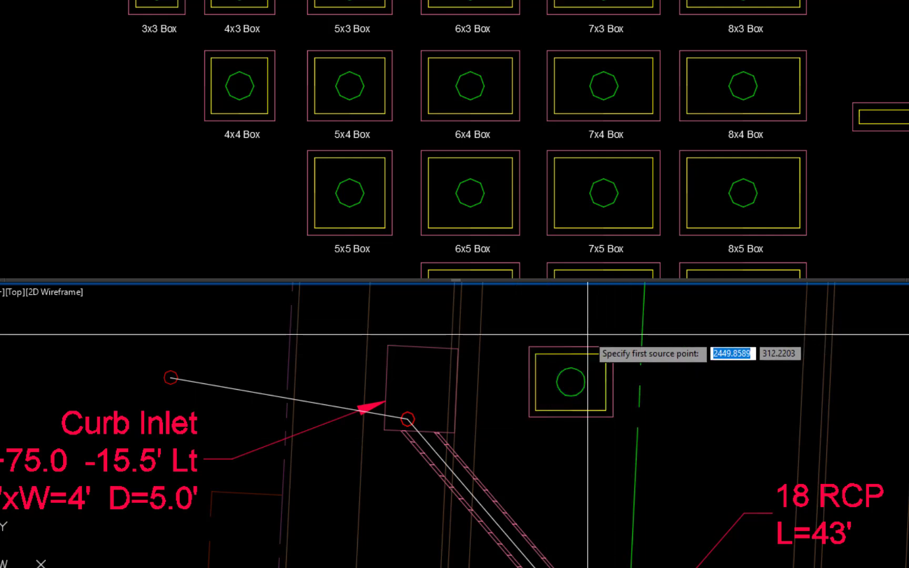
click(529, 343)
click(458, 348)
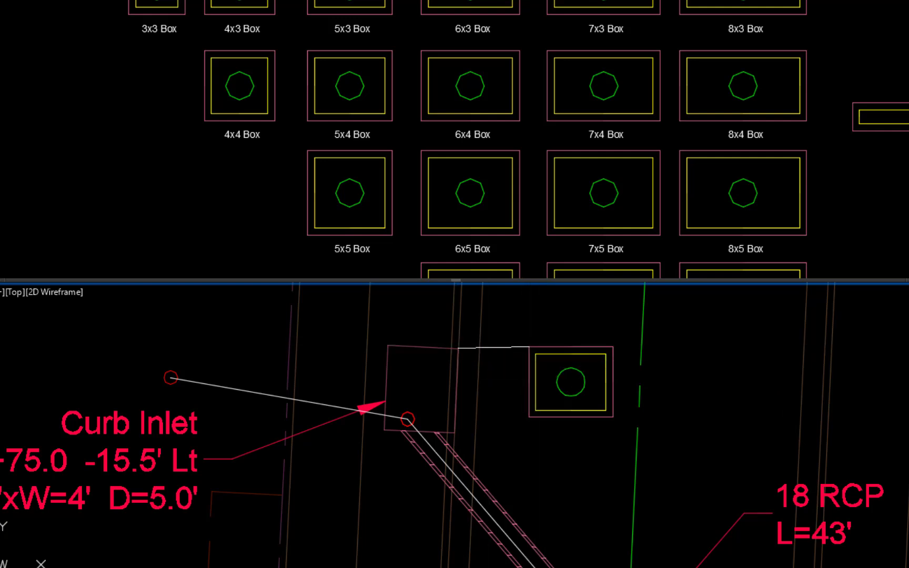
click(613, 344)
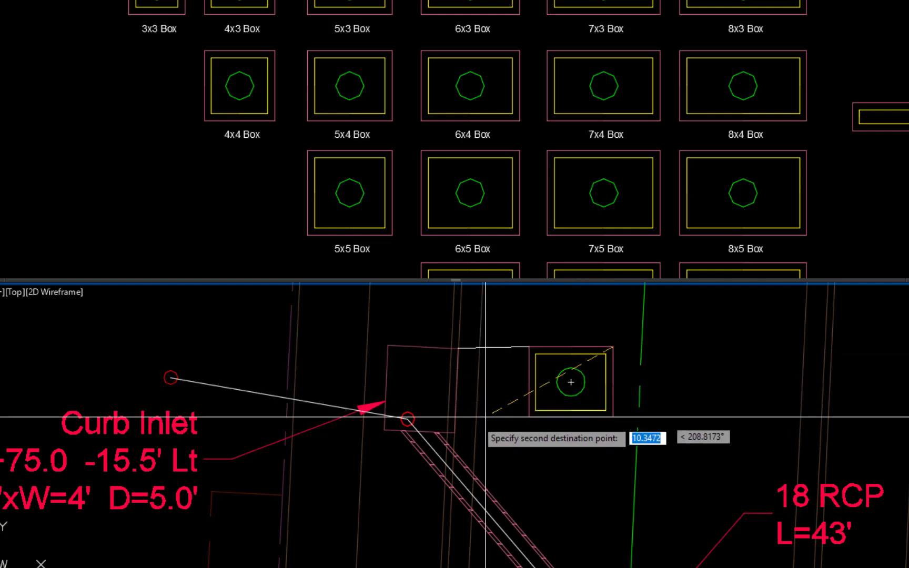
click(454, 433)
key(Return)
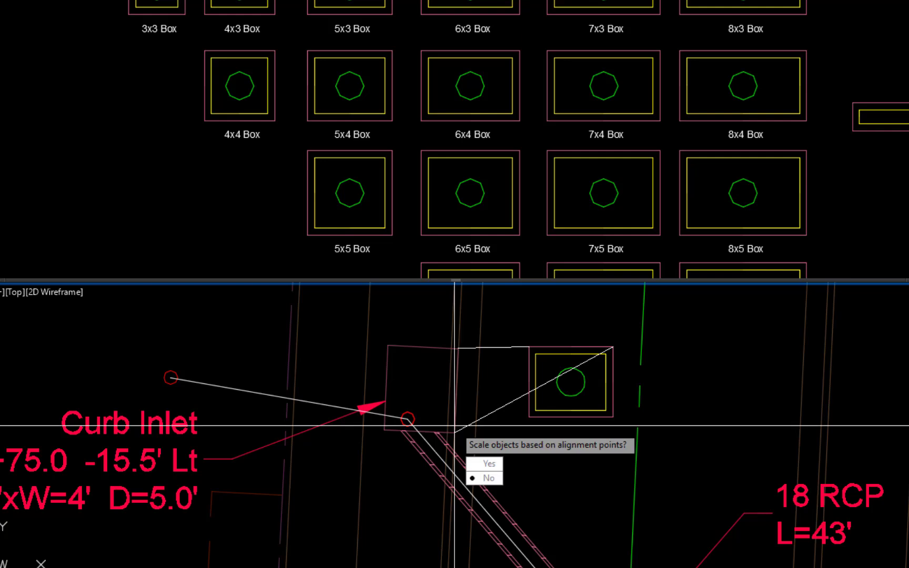
key(Return)
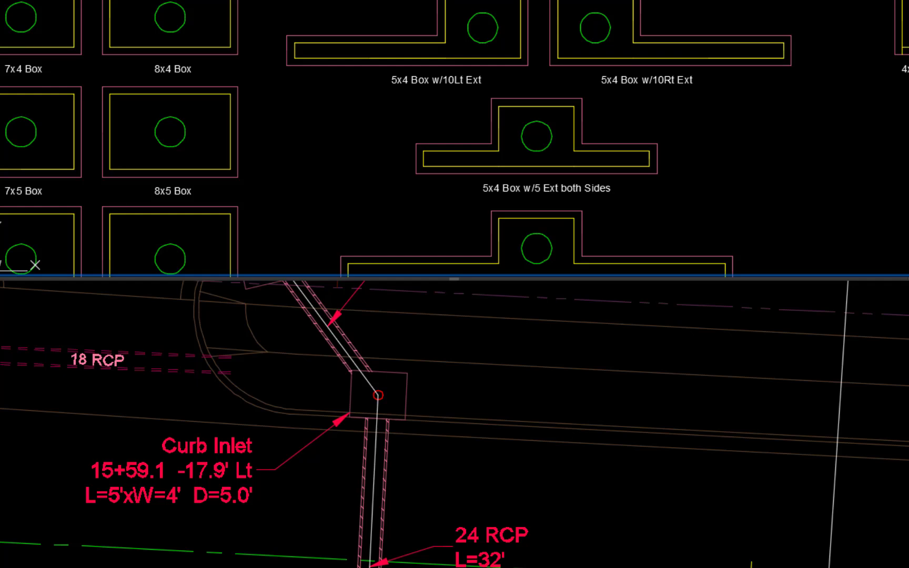
Step: Copy the 5x4 Box w/5 Ext both Sides from its circle's center to the open area beside the 15+59.1 curb inlet
text(c)
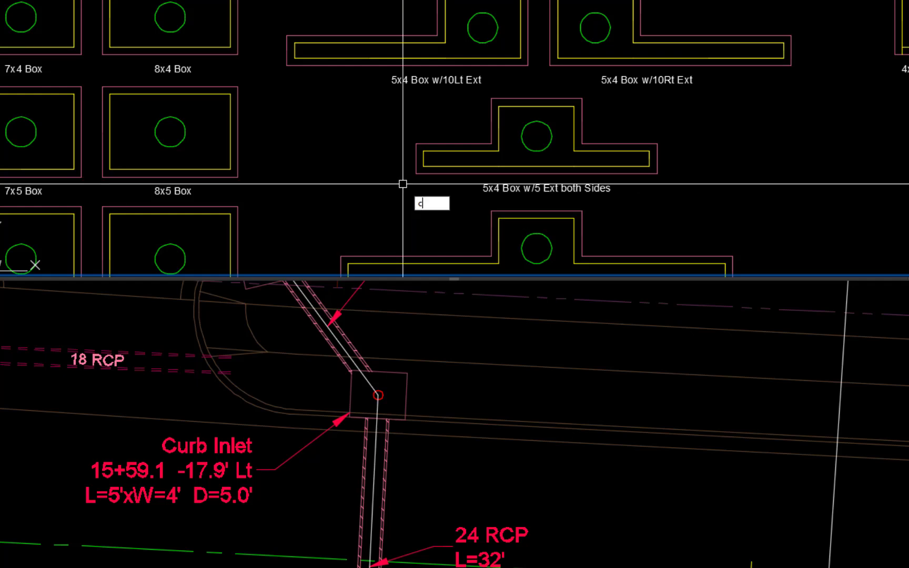
text(o)
key(Return)
click(396, 179)
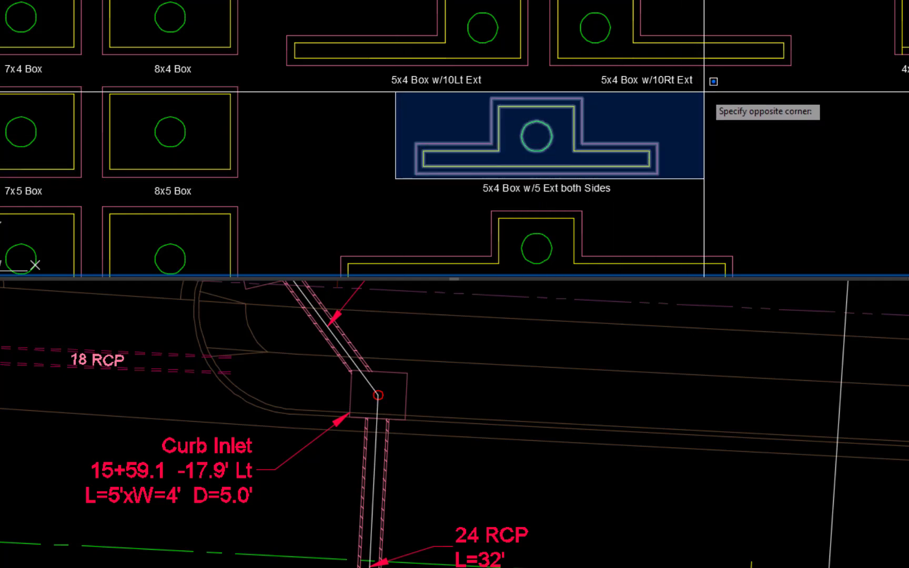
click(695, 105)
key(Return)
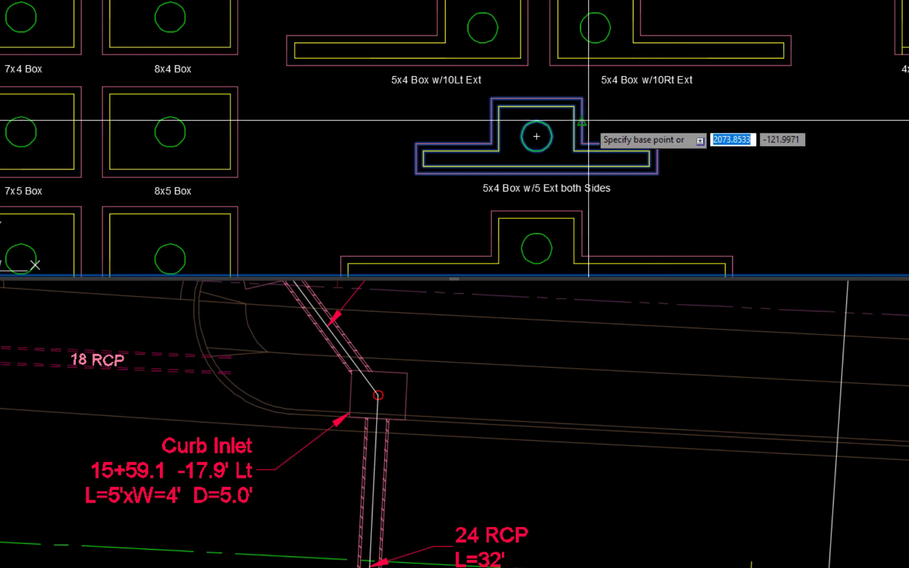
click(537, 136)
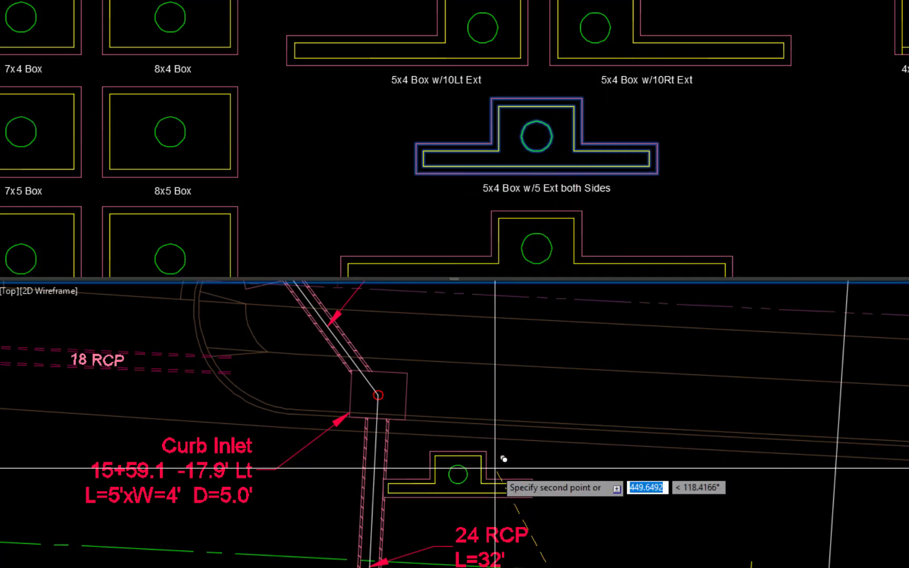
click(542, 474)
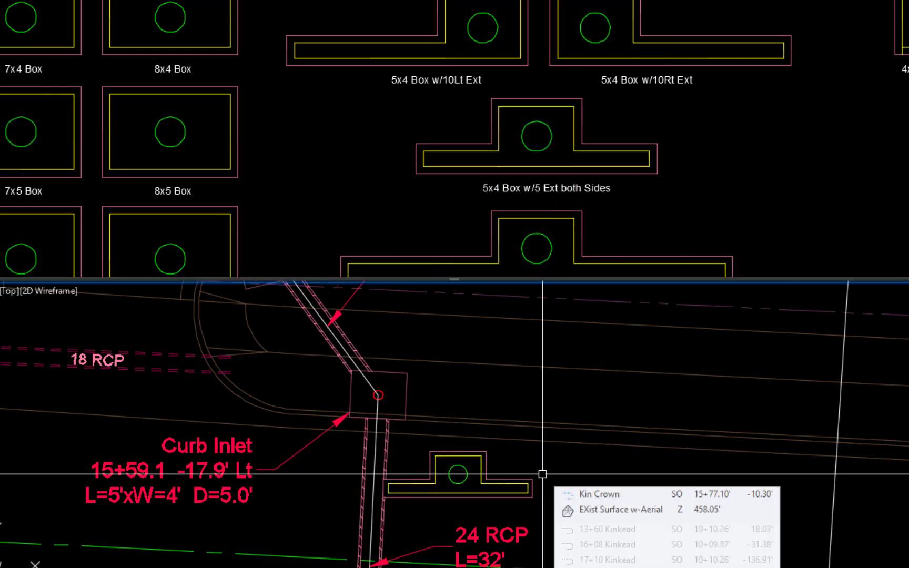
Step: Align the copied box with extensions to the 15+59.1 curb inlet, matching its upper outer corners to the inlet's upper corners without scaling
text(al)
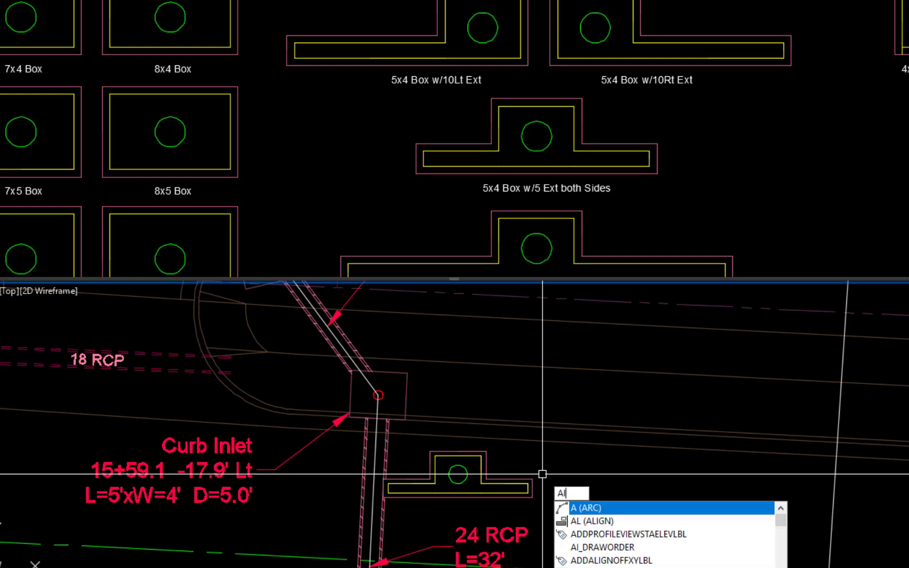
click(506, 456)
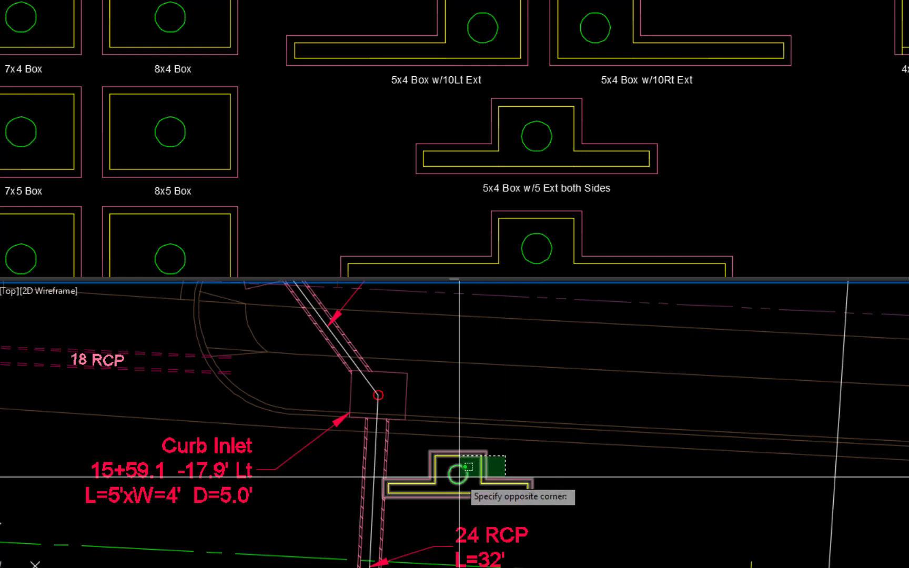
click(459, 476)
key(Return)
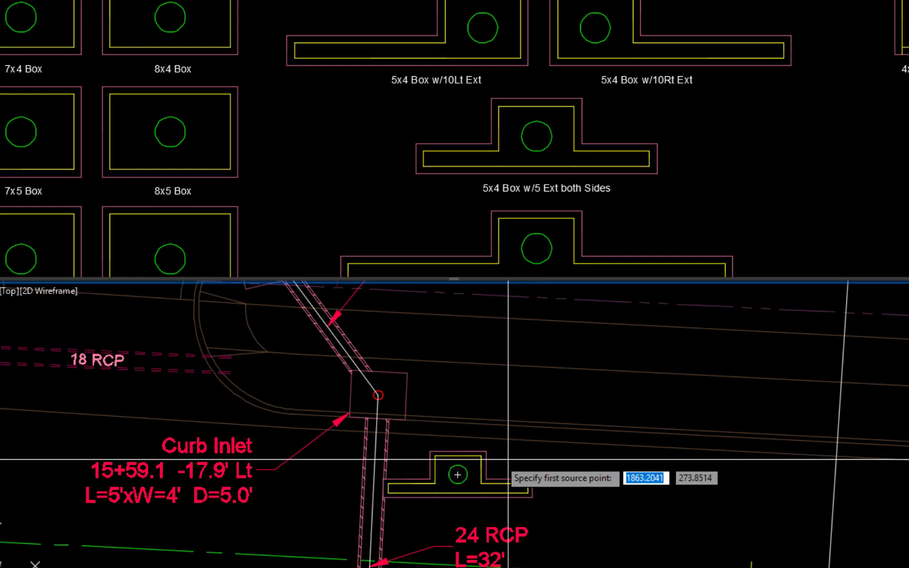
click(430, 452)
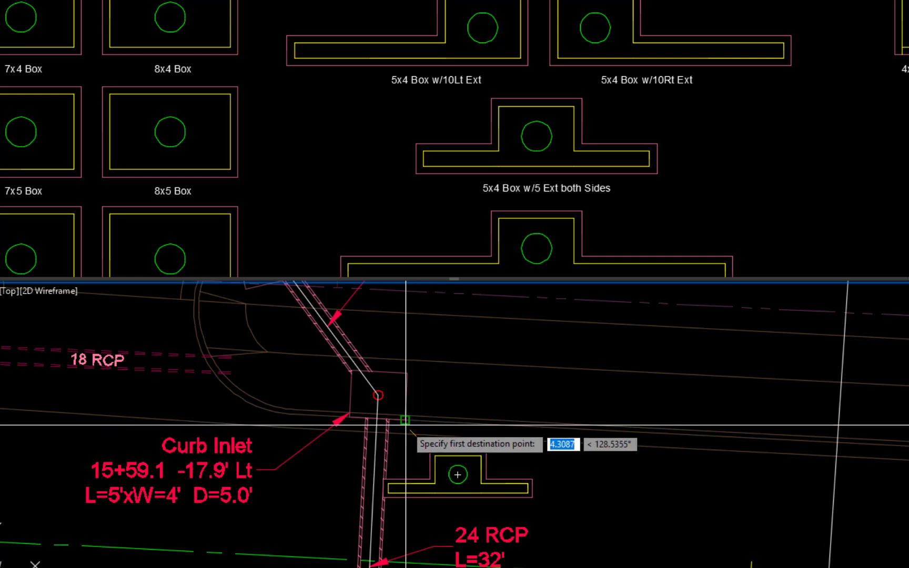
click(350, 371)
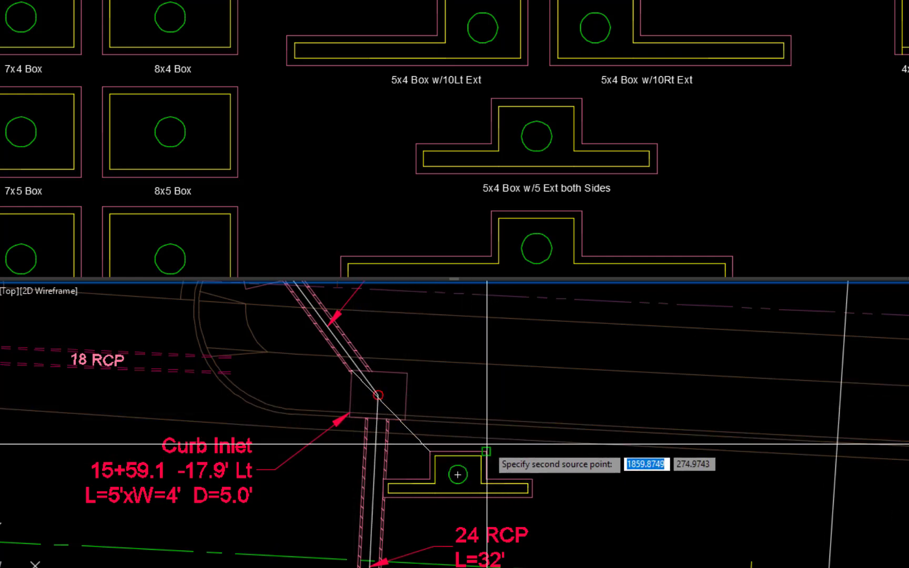
click(486, 452)
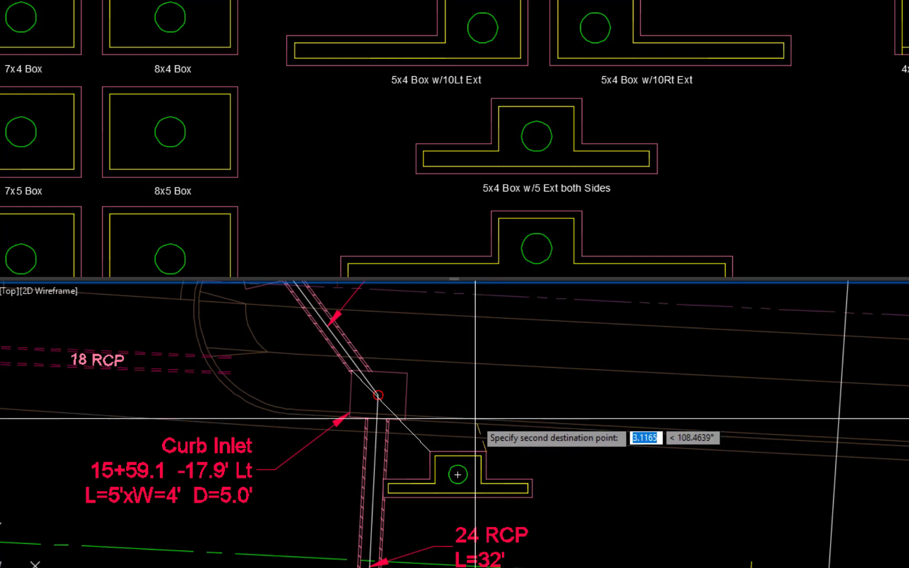
click(407, 373)
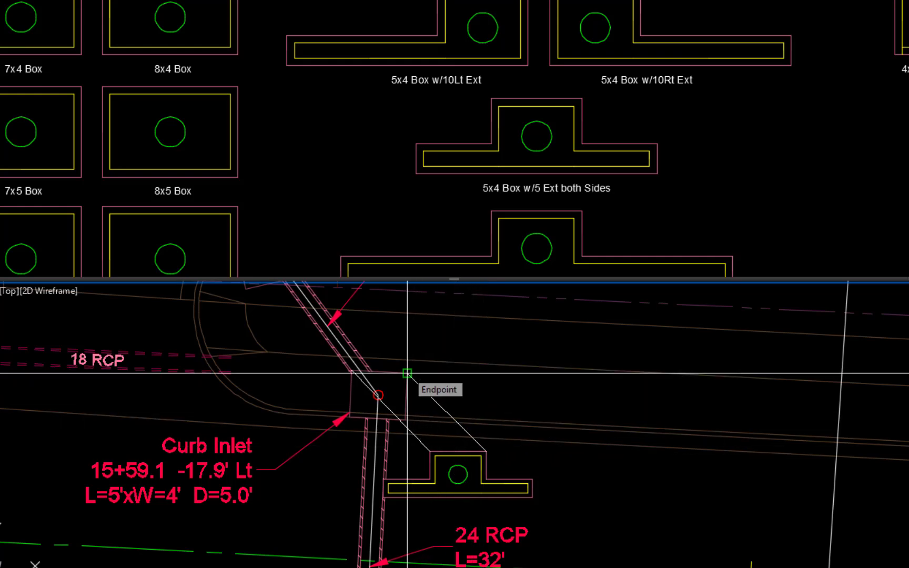
key(Return)
key(Return)
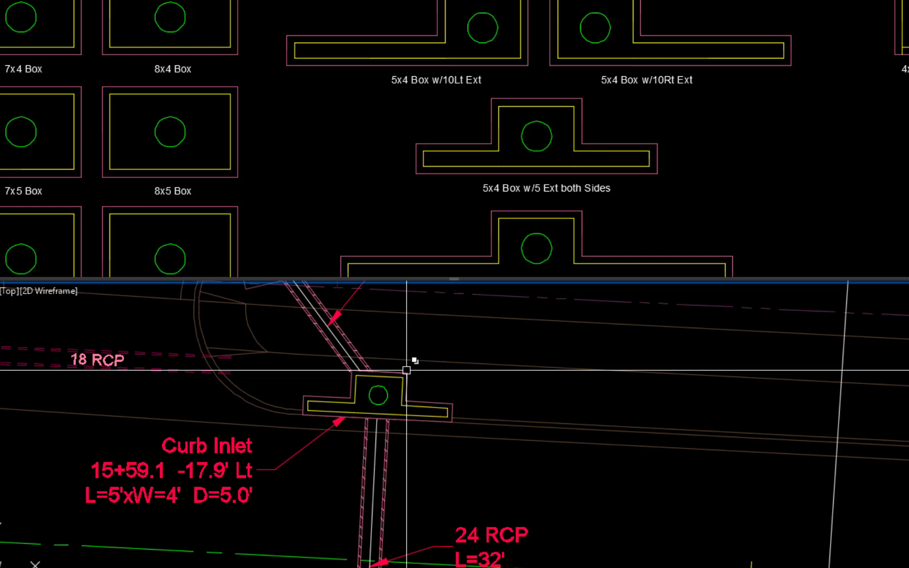
Step: Add the line "w-5' Extension W and E" at the end of the 15+59.1 curb inlet's label text
click(221, 495)
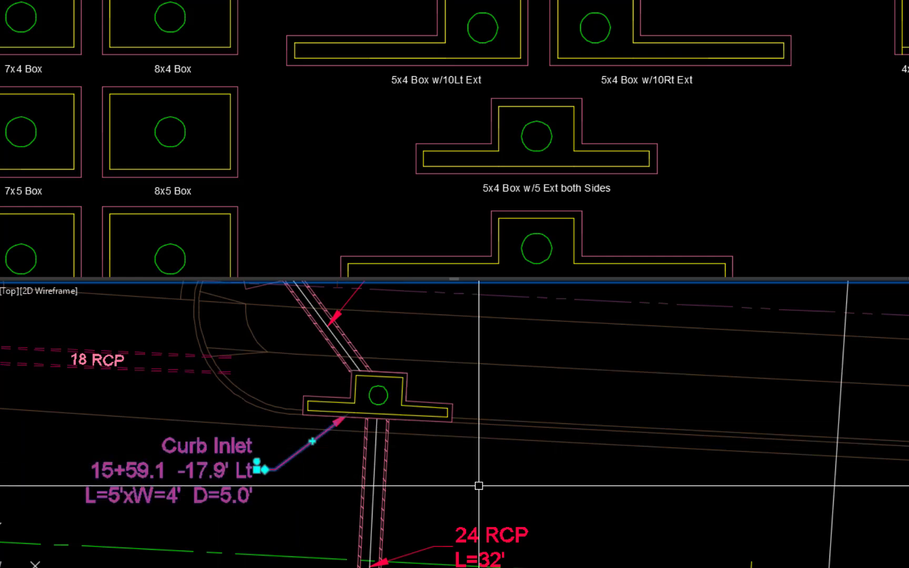
right_click(478, 485)
click(528, 296)
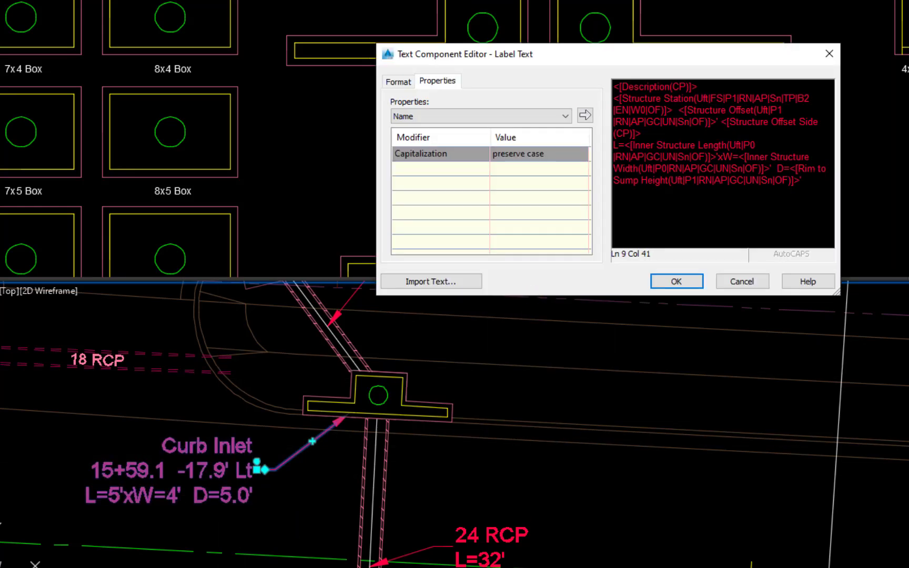
key(Return)
text(w-5' Extension W)
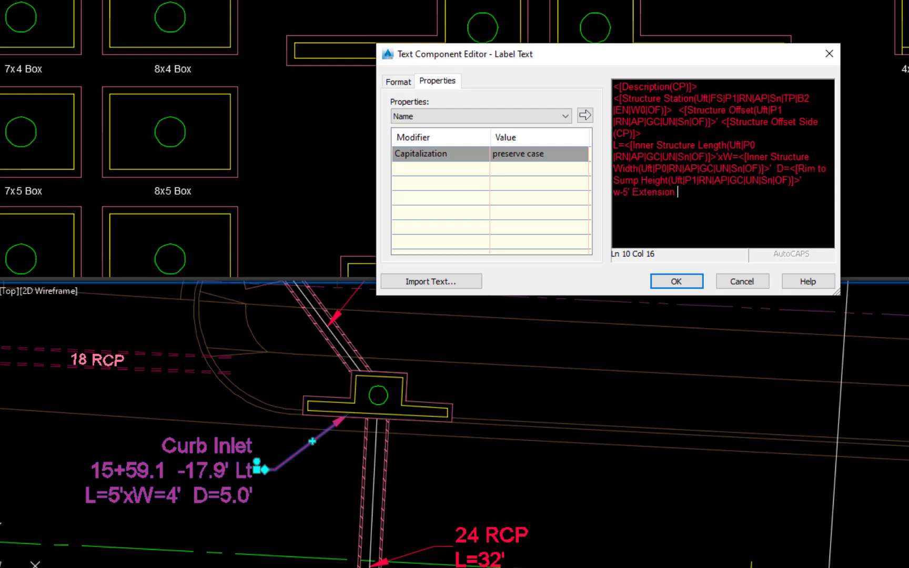
text( and E)
click(678, 279)
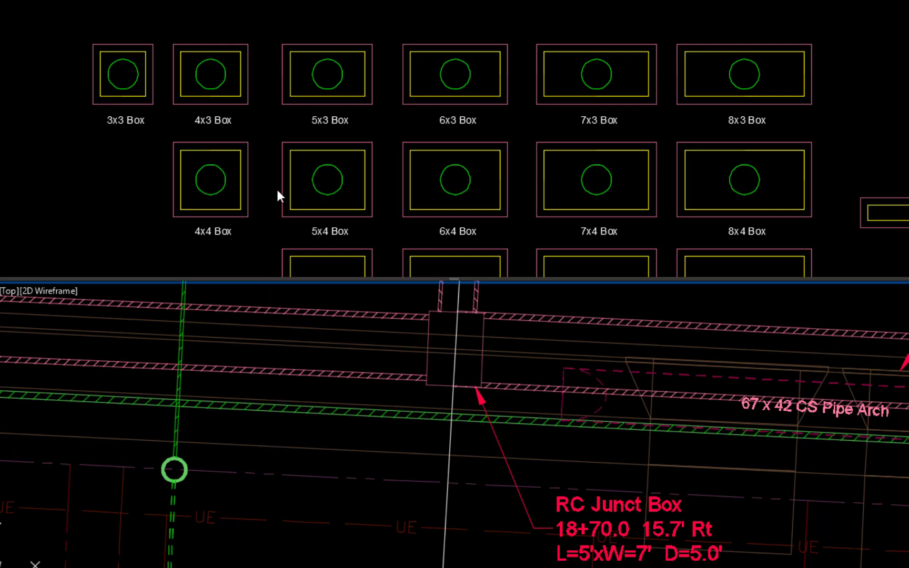
Step: Copy the 5x3 Box from its center to the open area beside the RC junction box at station 18+70.0
click(260, 128)
text(co)
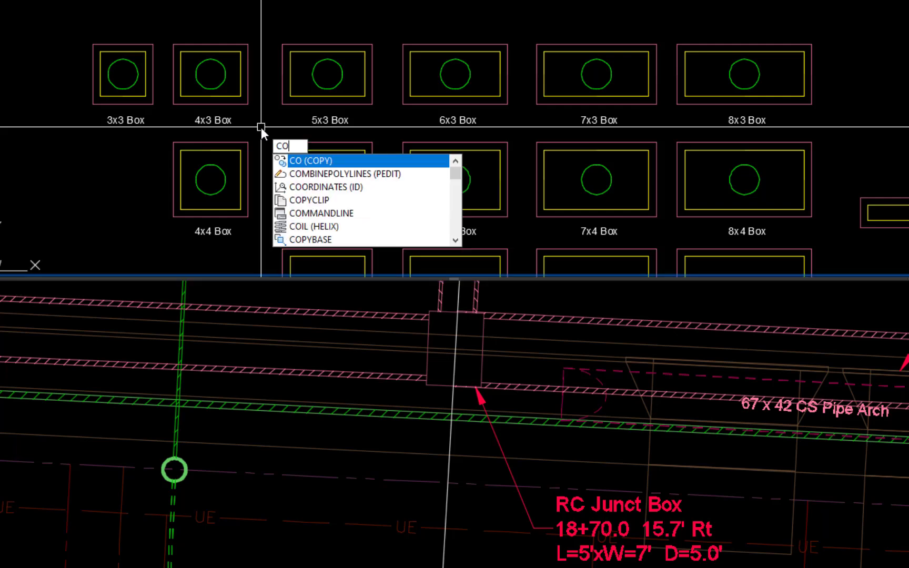
key(Return)
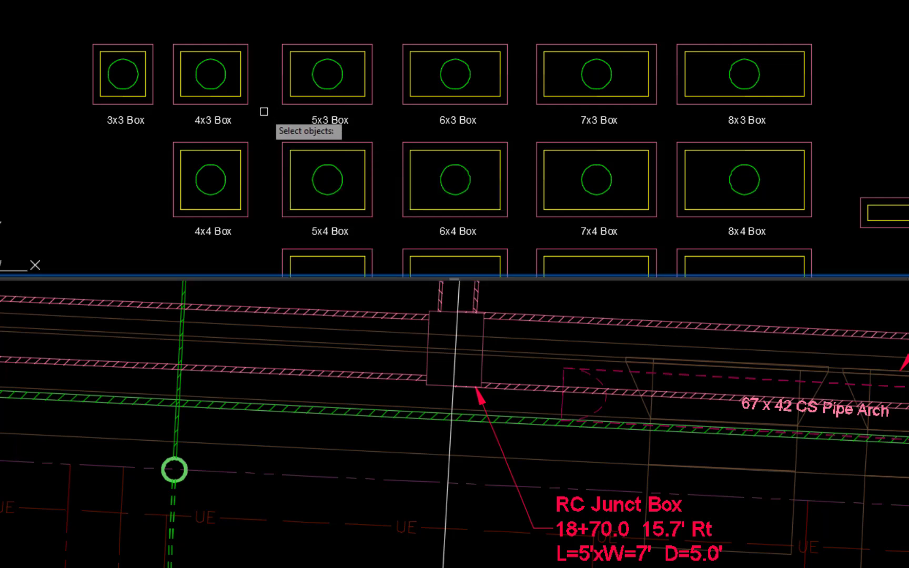
click(264, 114)
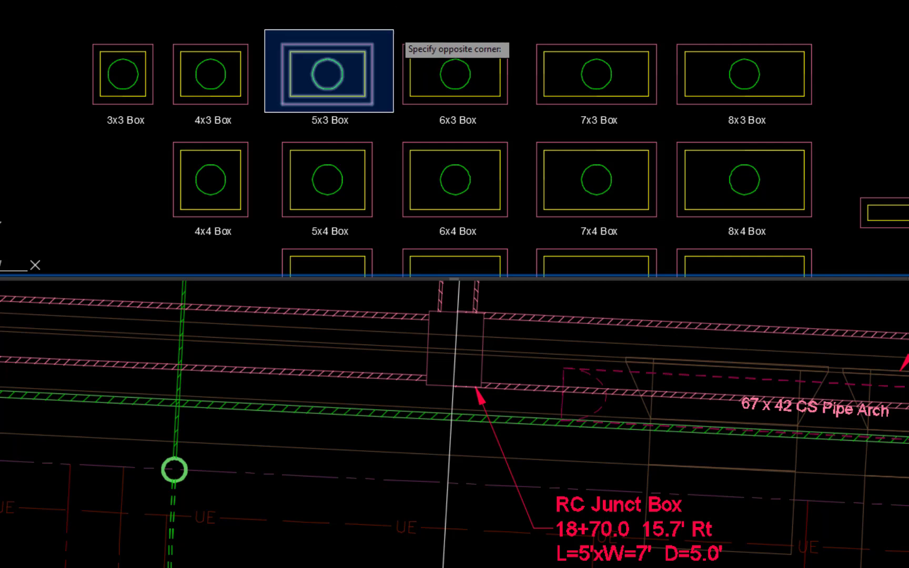
click(396, 26)
key(Return)
click(326, 75)
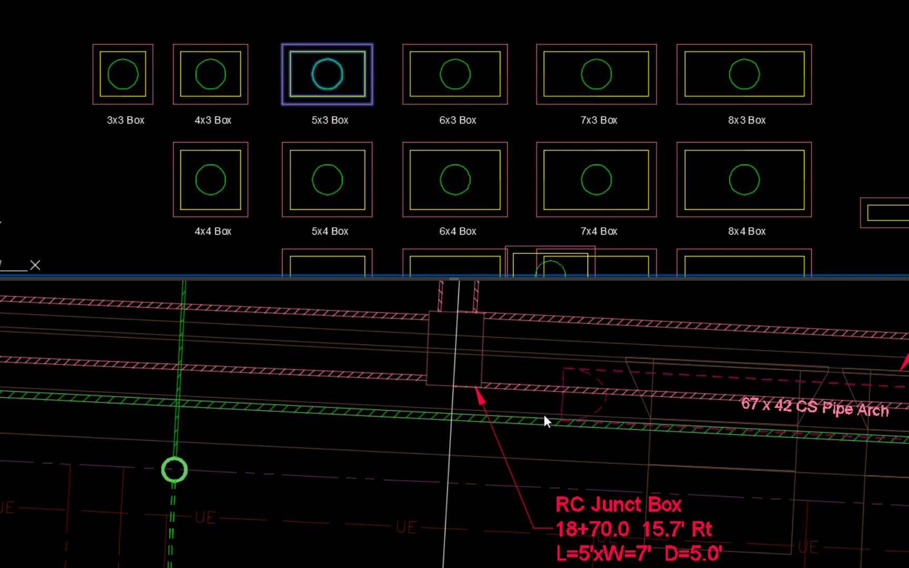
click(367, 432)
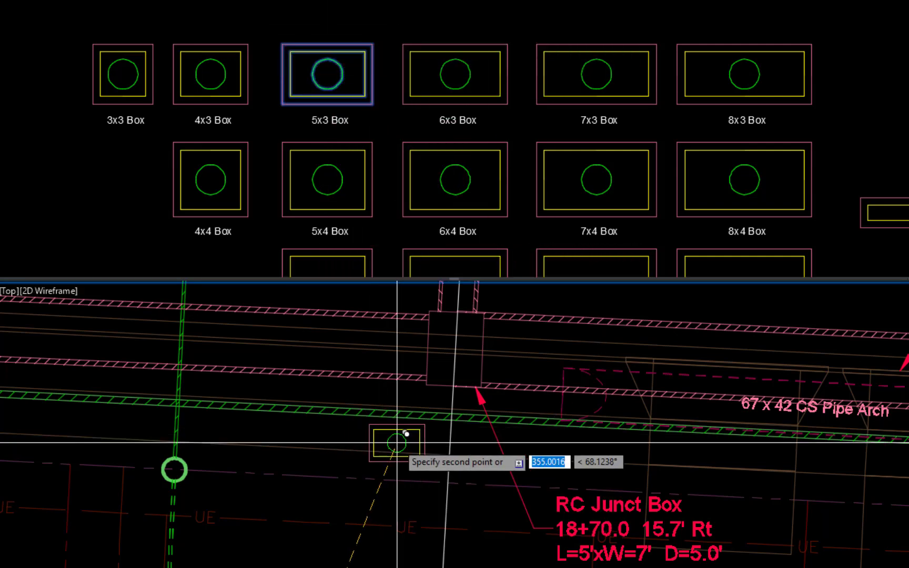
click(396, 443)
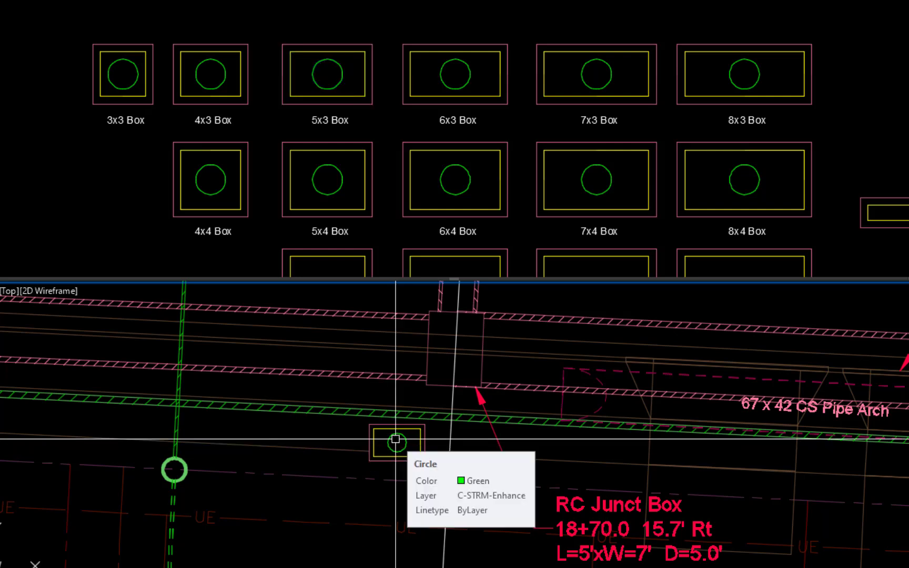
Step: Align the copied 5x3 box to the 18+70.0 junction box, matching its lower outer corners to the junction box's lower corners without scaling
text(al)
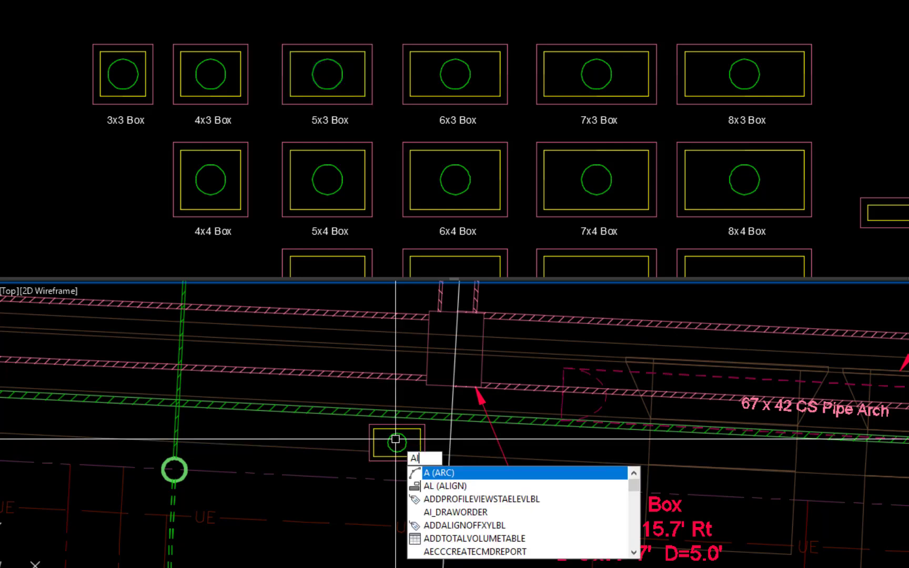
key(Return)
click(368, 457)
click(437, 426)
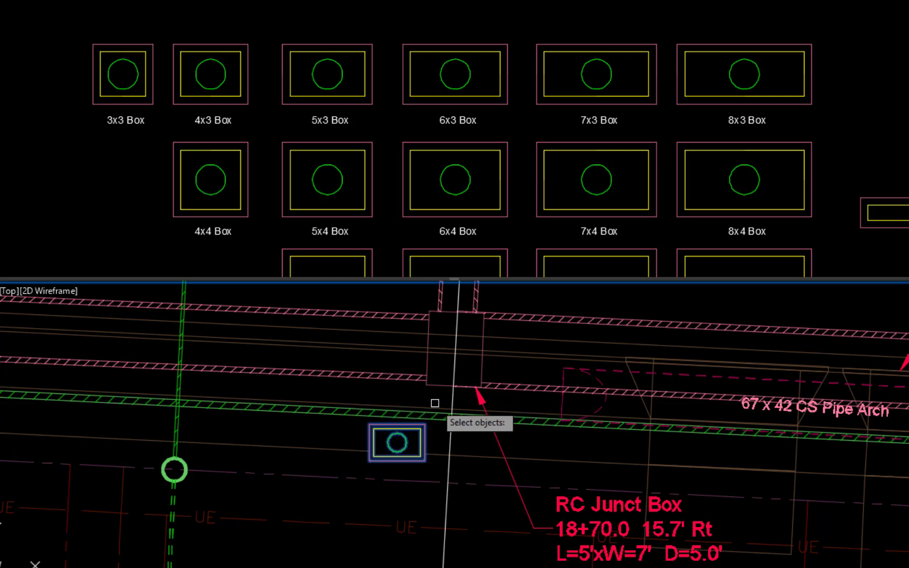
key(Return)
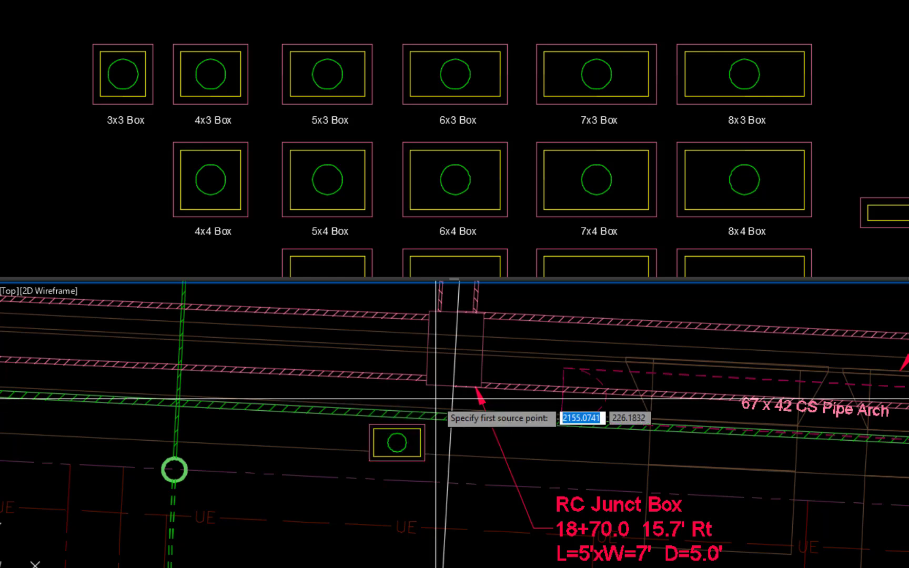
click(396, 443)
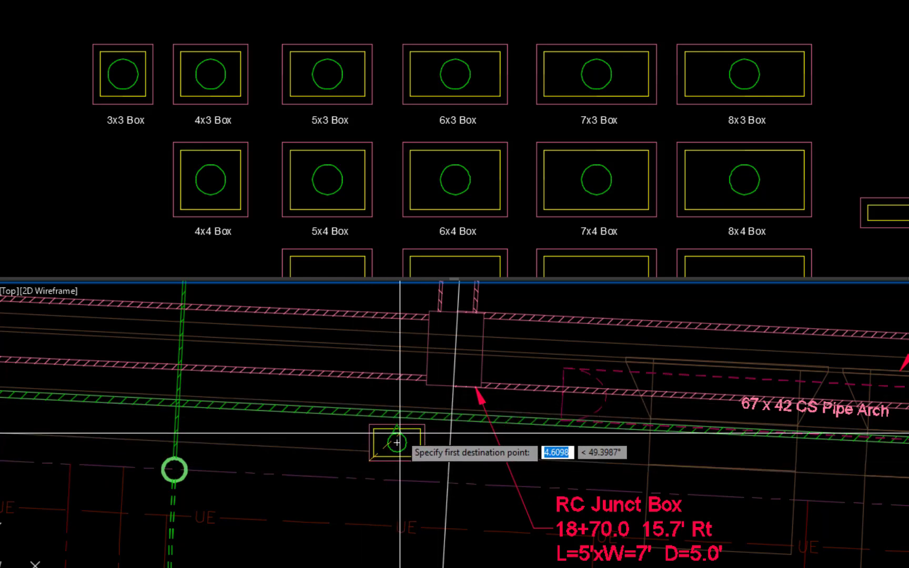
click(426, 386)
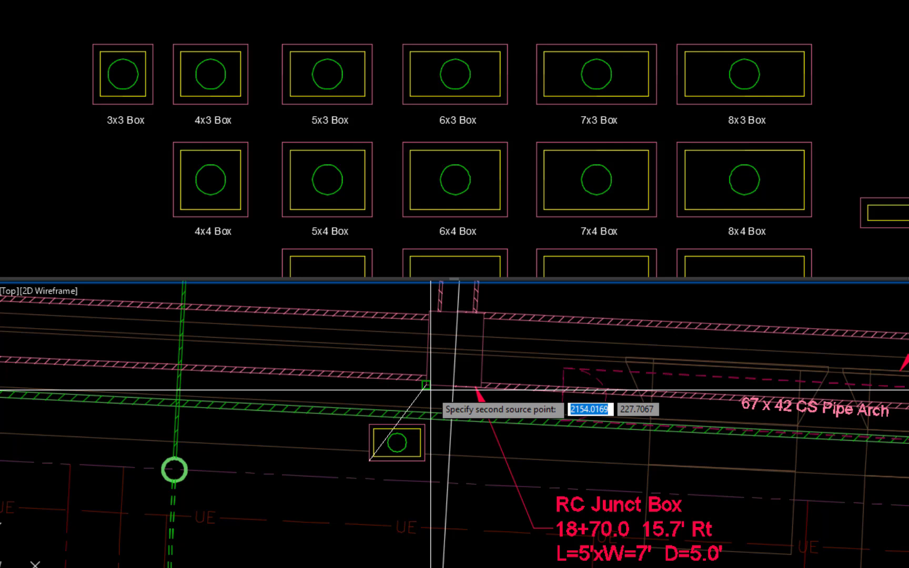
click(424, 460)
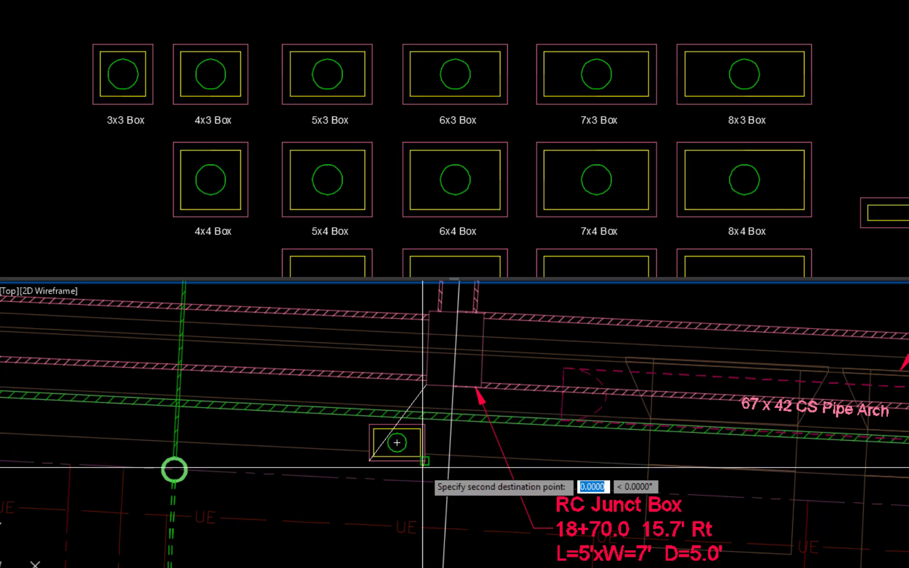
click(481, 387)
key(Return)
key(Return)
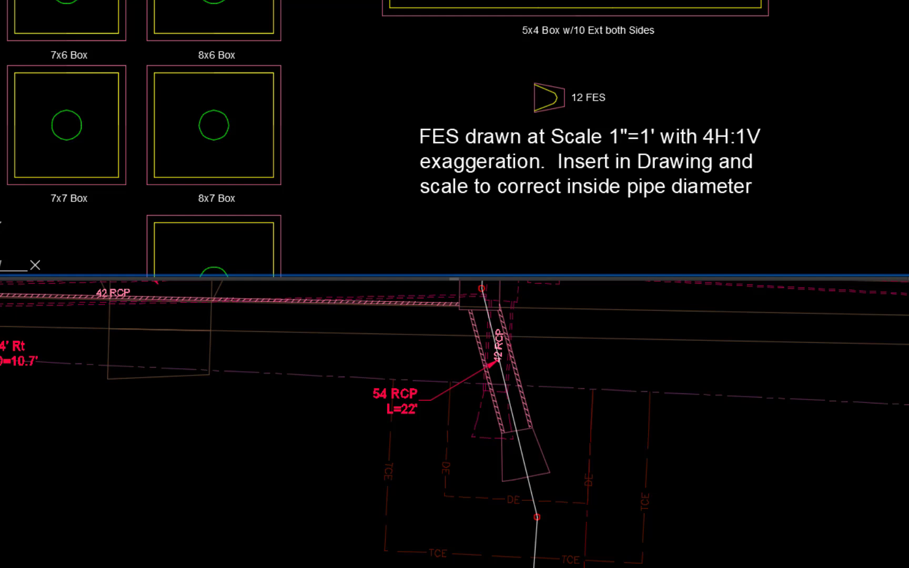
Step: Copy the 12 FES symbol to the open area beside the flared end section of the 54 RCP
text(co)
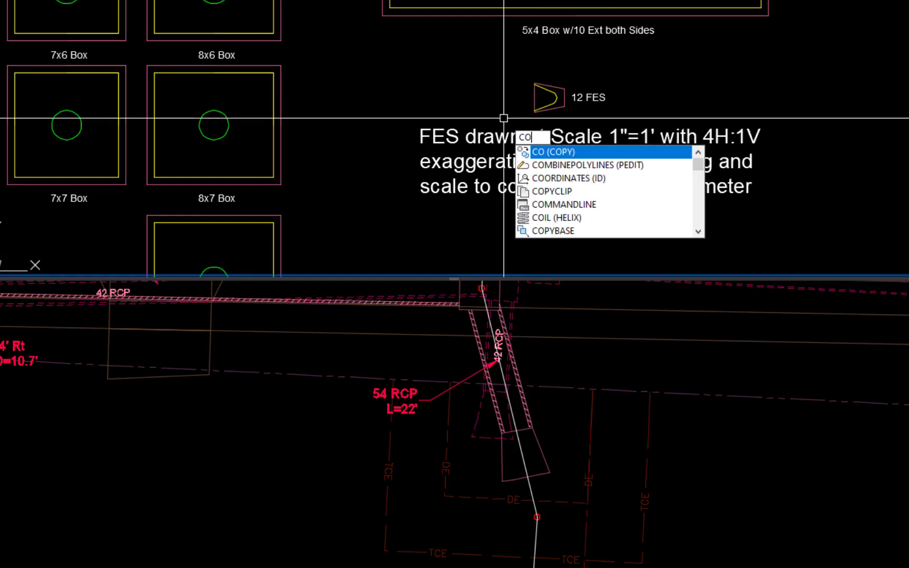
key(Return)
click(506, 120)
click(569, 76)
key(Return)
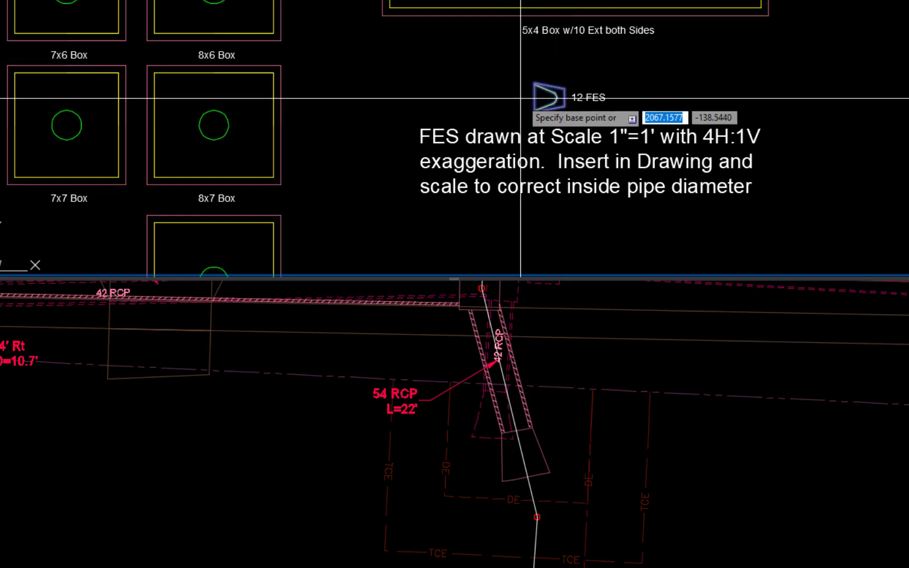
click(523, 98)
click(562, 406)
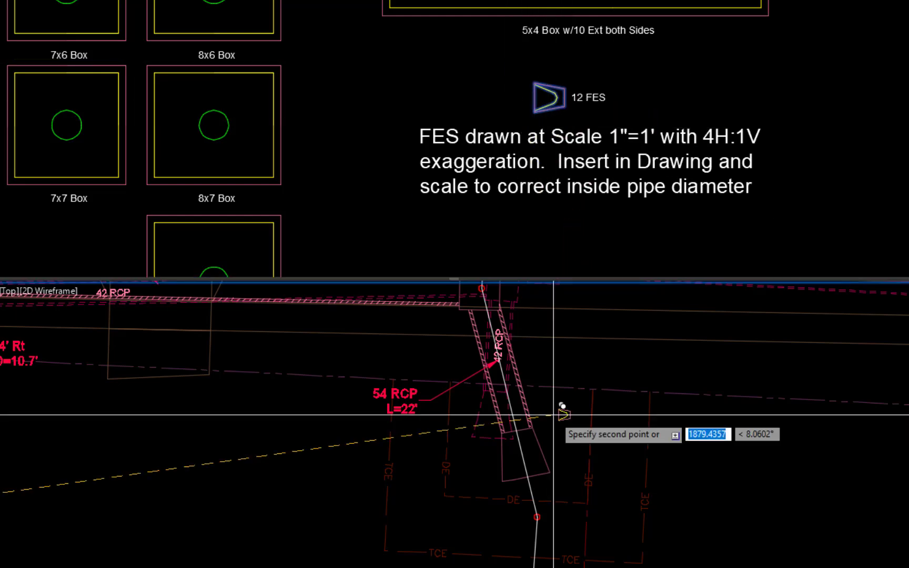
click(600, 469)
key(Return)
Step: Scale the copied flared end section symbol beside the 54 RCP outlet by a factor of 4.5
text(sc)
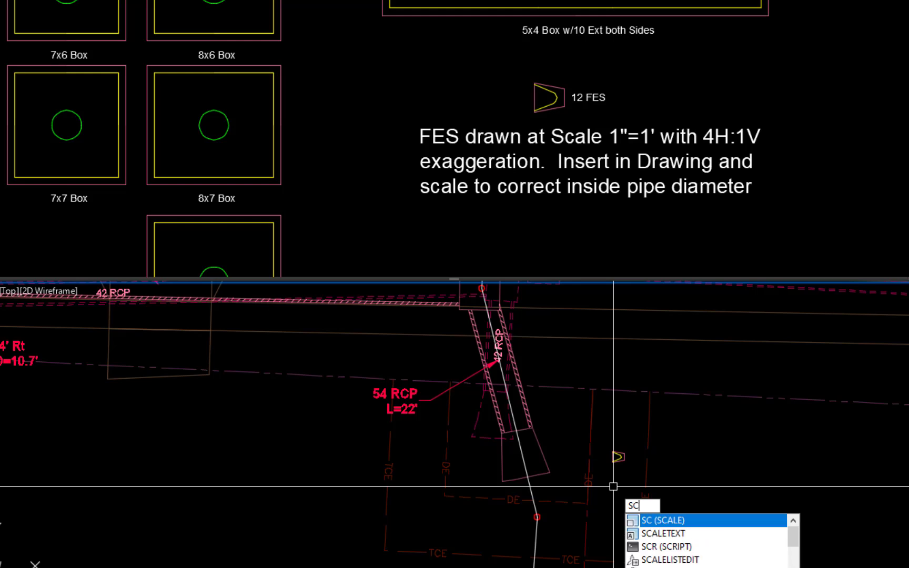
key(Return)
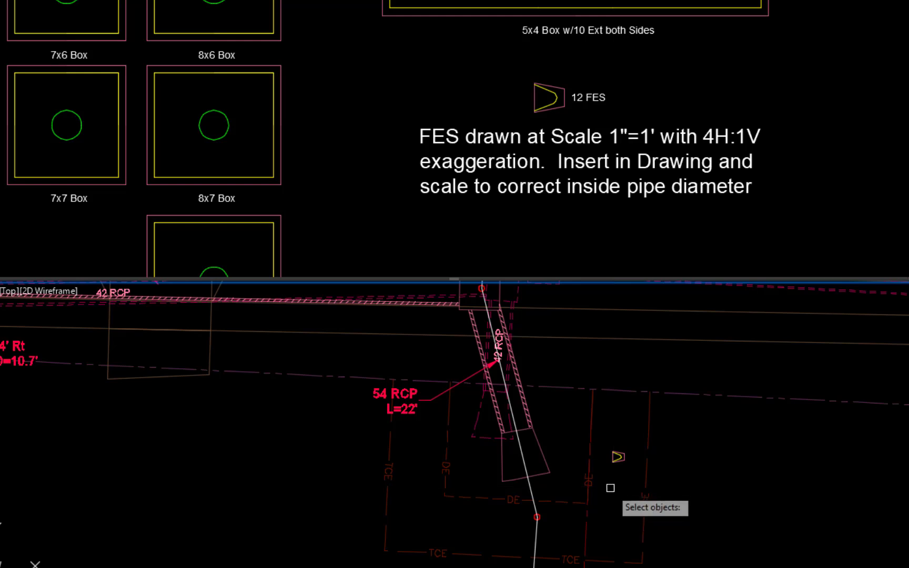
click(574, 482)
click(645, 412)
key(Return)
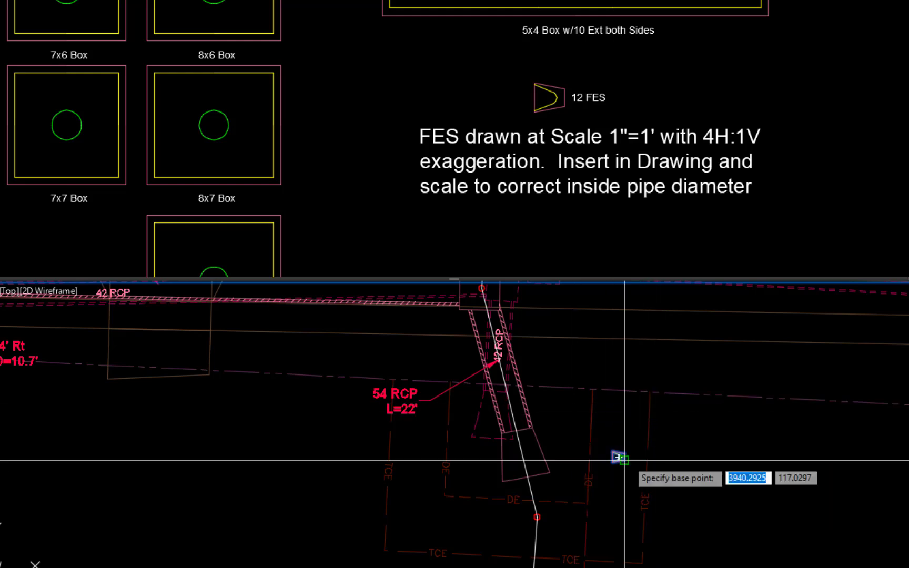
click(618, 457)
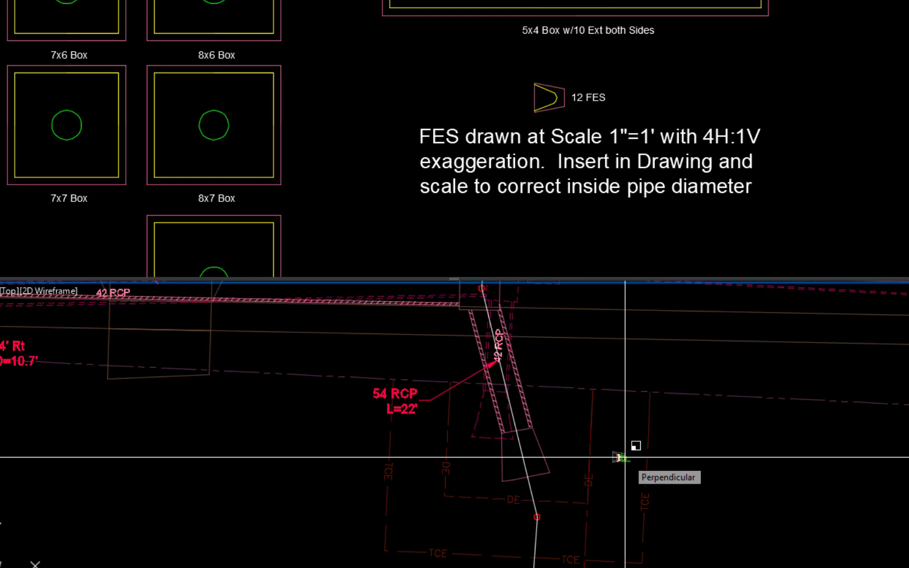
text(4.5)
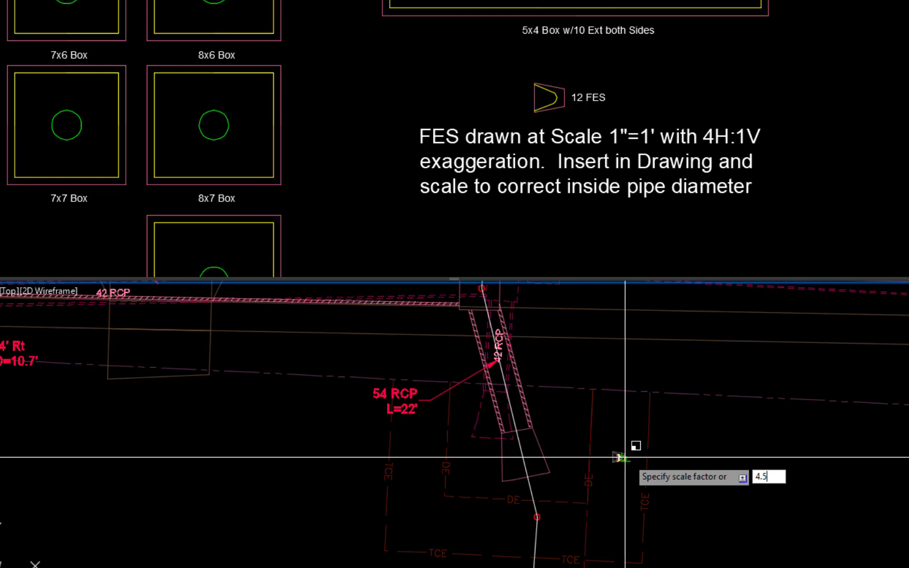
key(Return)
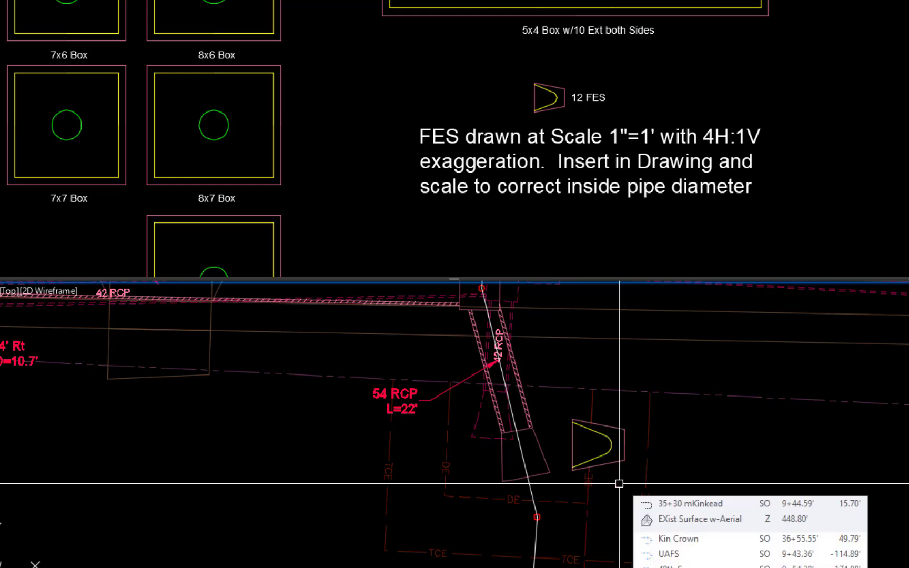
Step: Align the scaled flared end section to the 54 RCP outlet, matching its narrow-end corners to the pipe-end corners without scaling
text(al)
key(Return)
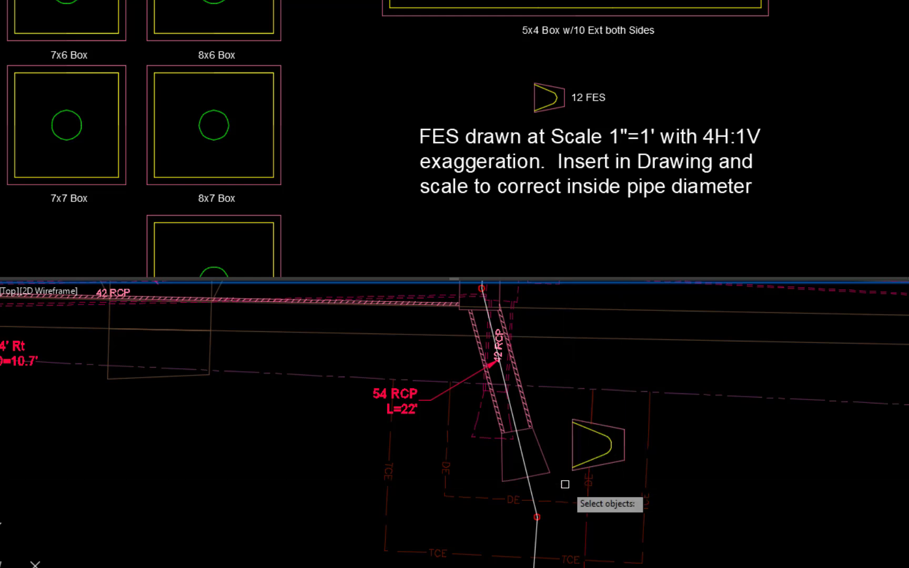
click(564, 488)
click(648, 407)
key(Return)
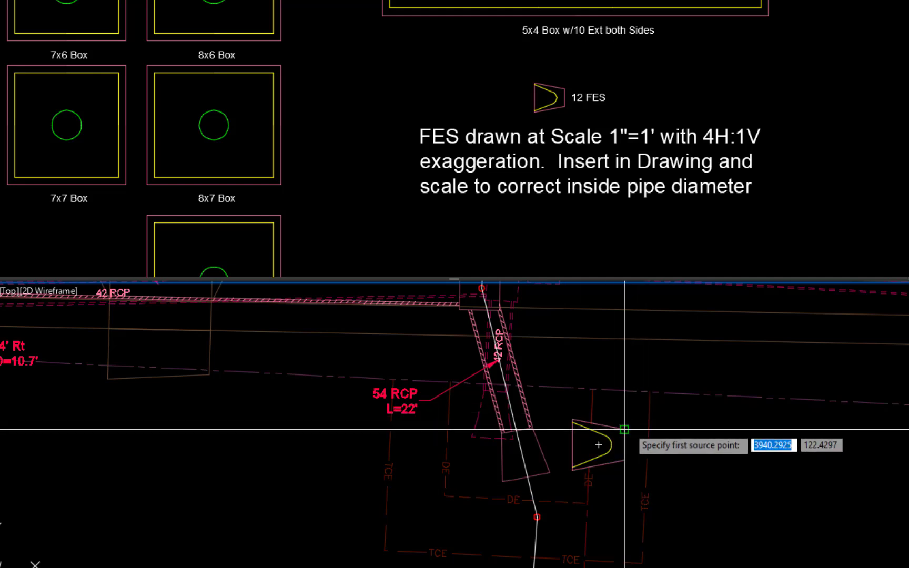
click(599, 445)
scroll(506, 431, up, 2)
click(506, 431)
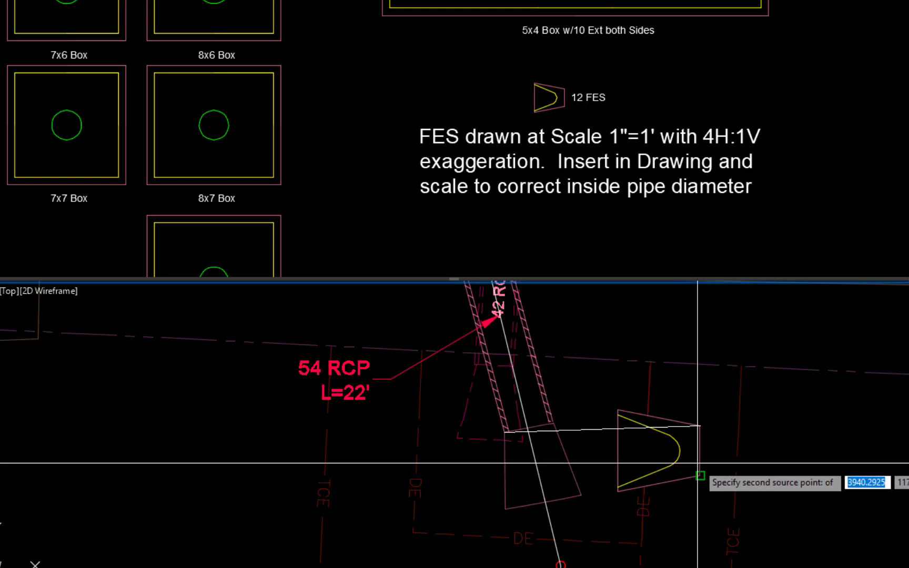
click(699, 427)
click(561, 421)
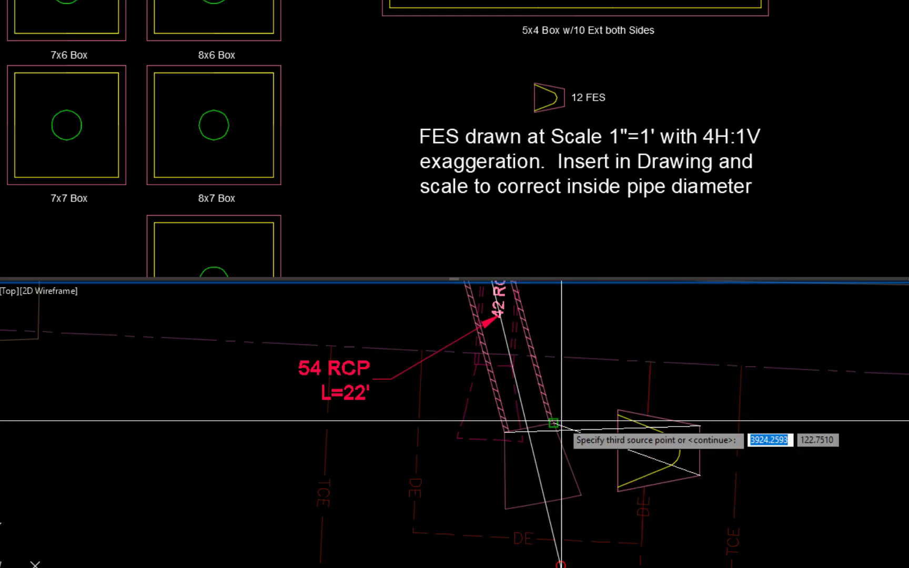
key(Return)
key(Return)
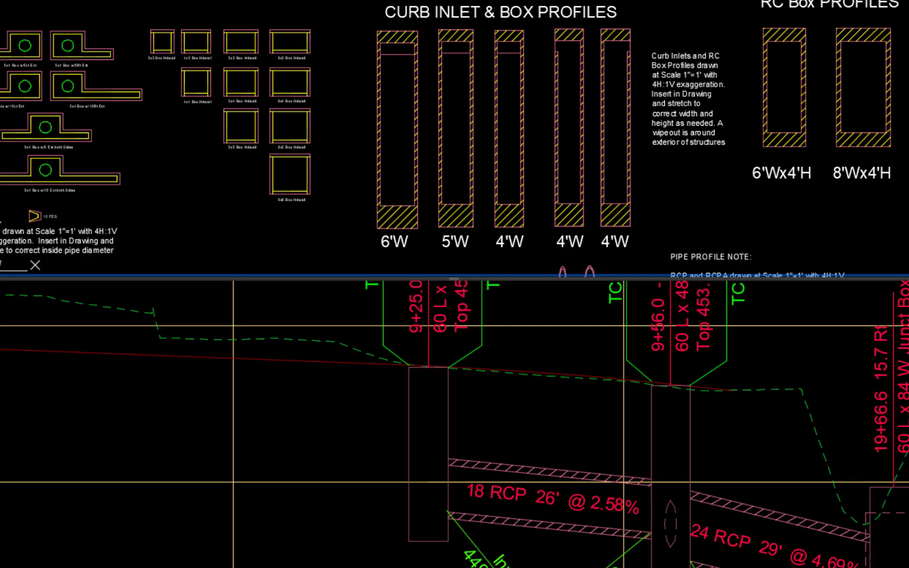
Step: Copy the 5'W curb inlet profile from its top midpoint to the top midpoint of the 9+56.0 structure in the profile view
text(co)
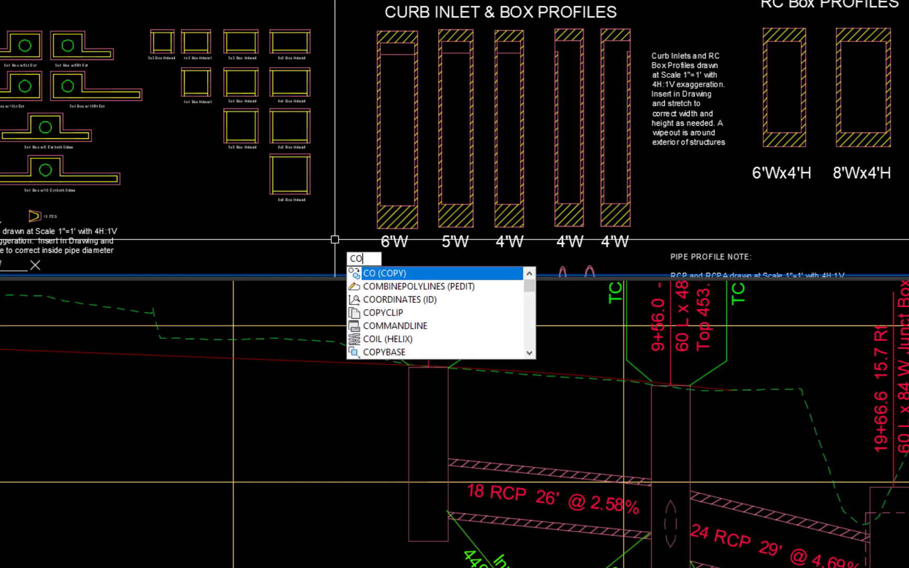
key(Return)
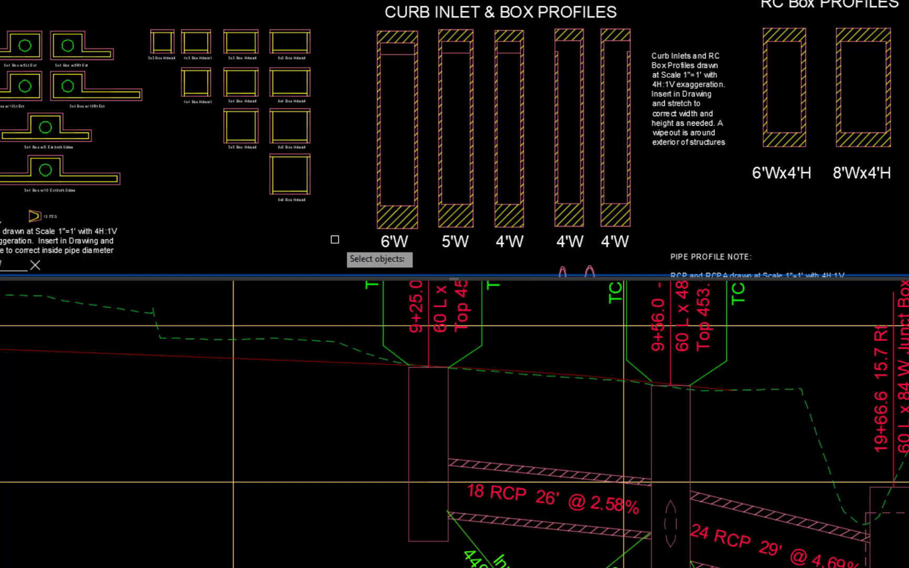
click(427, 241)
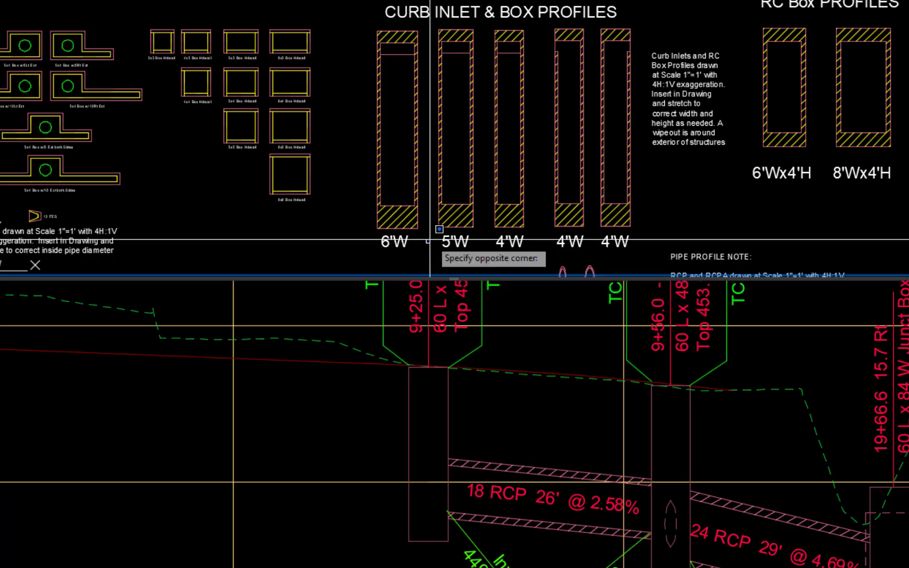
click(483, 25)
key(Return)
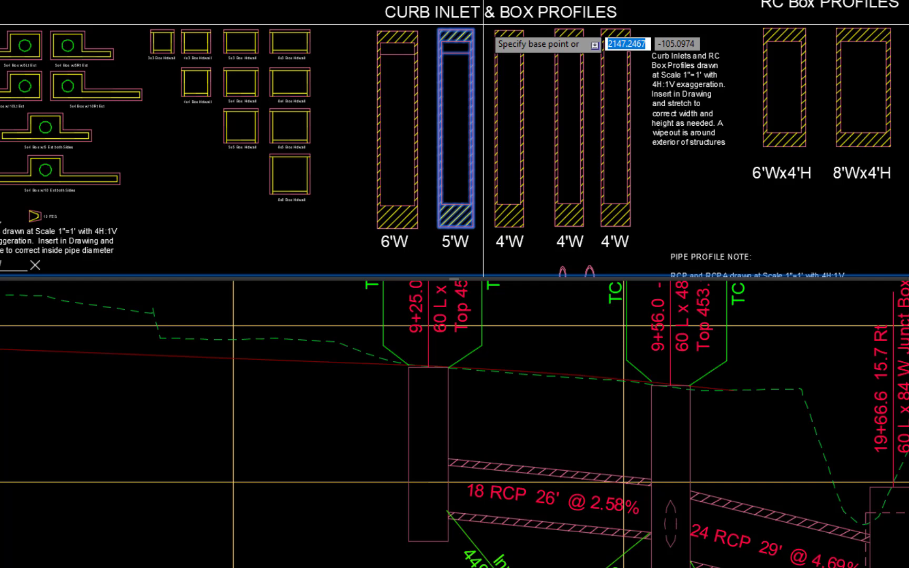
click(456, 30)
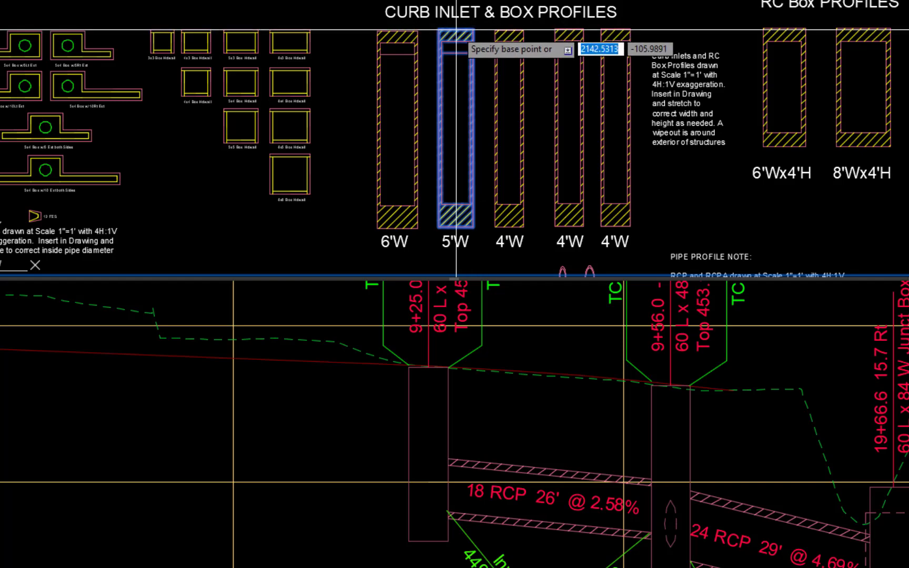
click(456, 261)
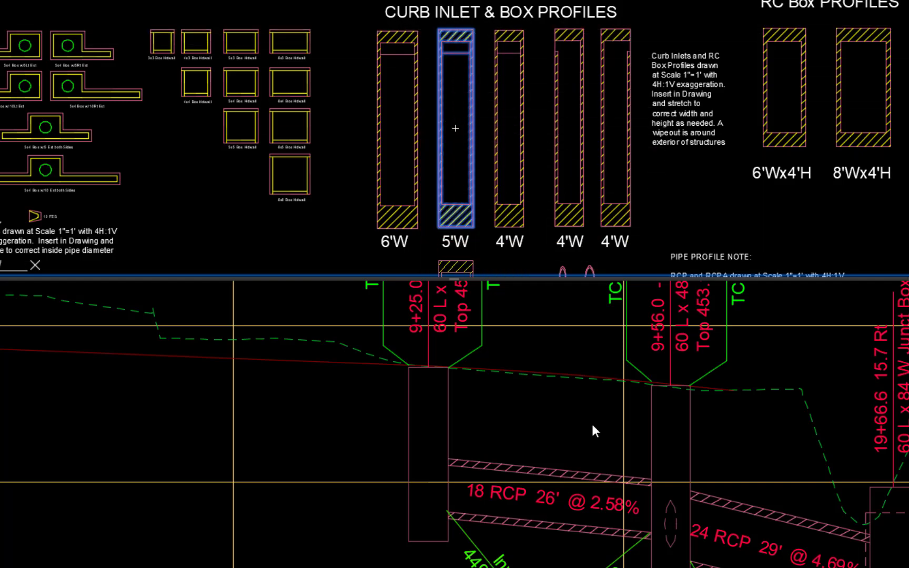
click(668, 416)
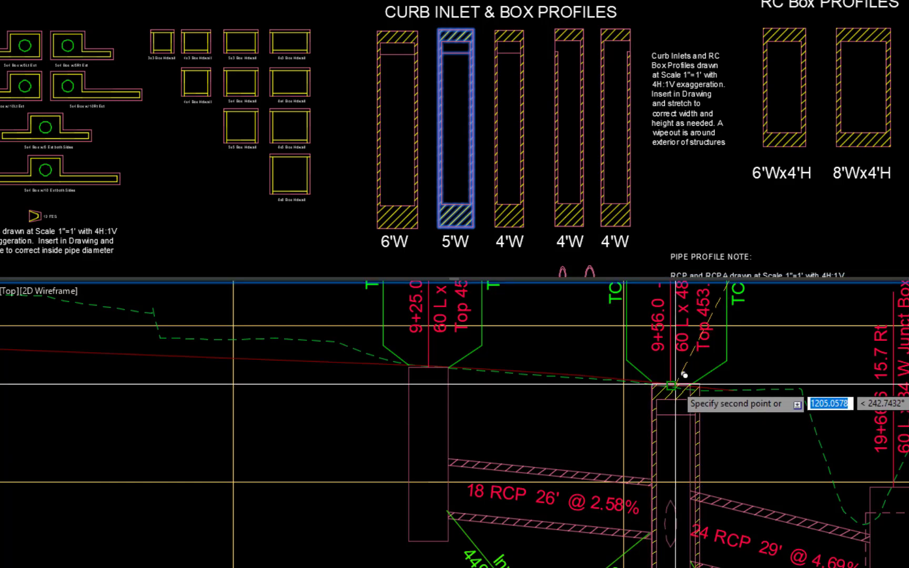
scroll(663, 389, up, 5)
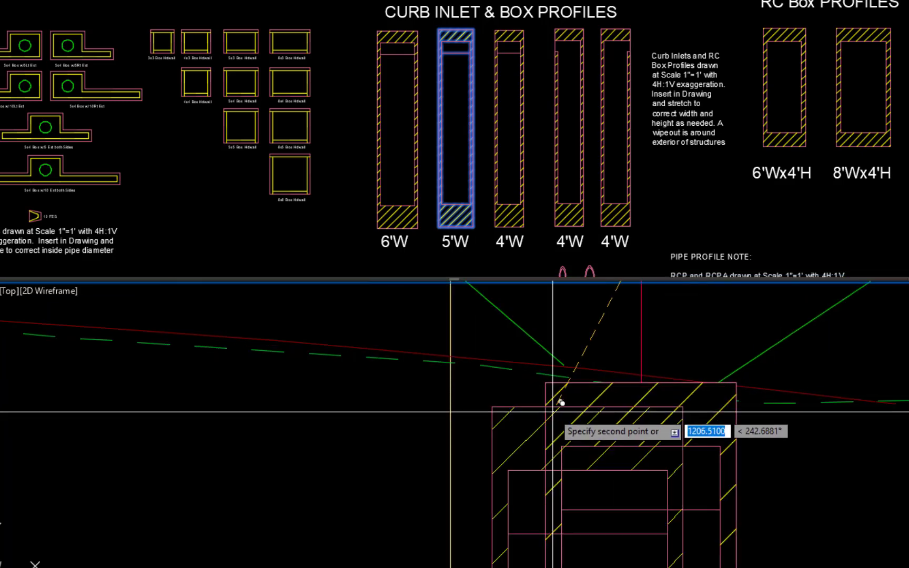
Step: Place another copy of the 5'W curb inlet profile at the top midpoint of the 9+25.0 structure and finish copying
scroll(370, 433, down, 2)
middle_drag(309, 438, 790, 416)
click(407, 331)
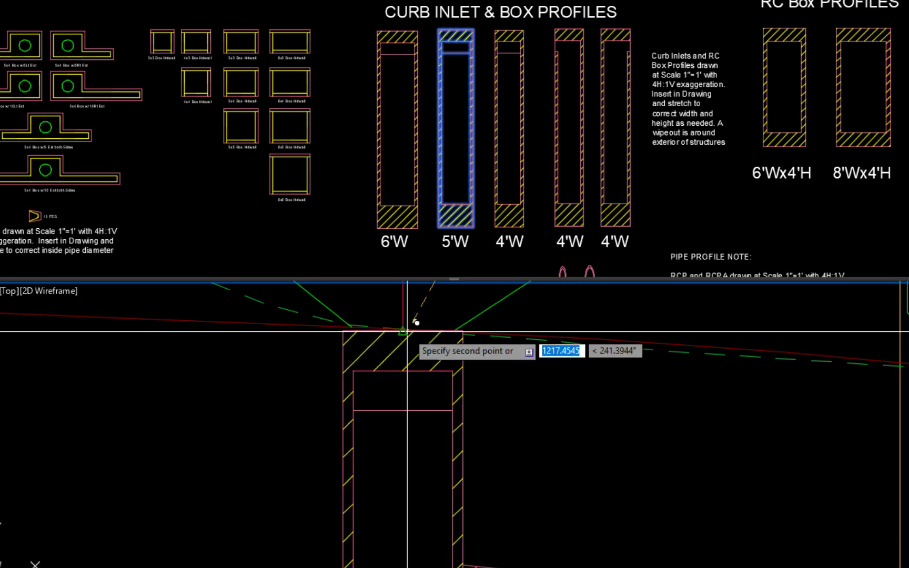
key(Escape)
Step: Bring the original 9+56.0 structure to the front of the draw order, above the overlaid curb inlet profile
scroll(392, 322, down, 3)
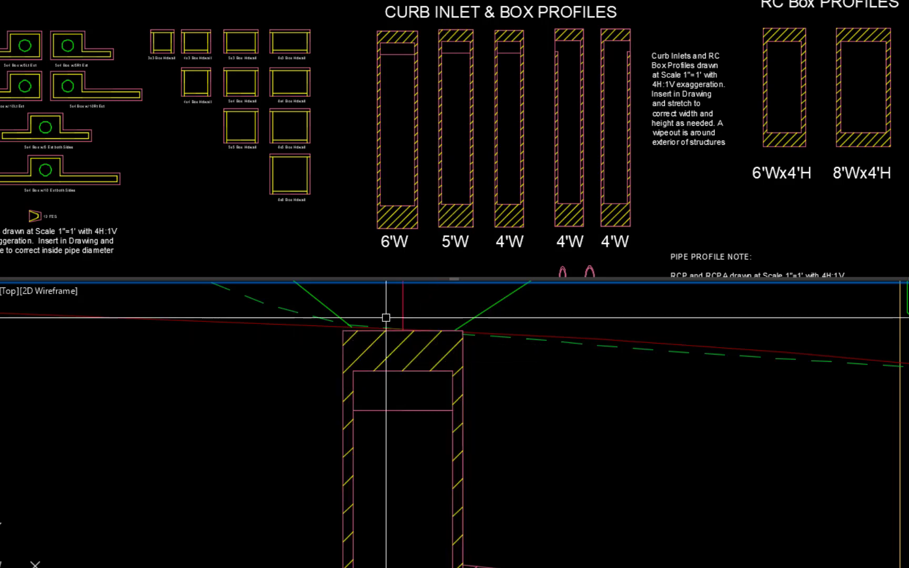
scroll(396, 321, down, 2)
scroll(433, 351, up, 3)
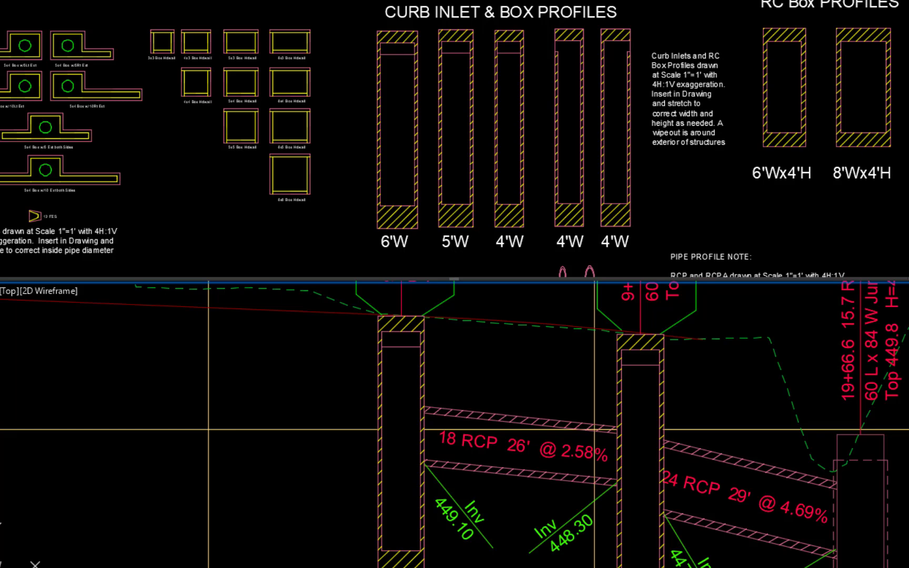
middle_drag(507, 379, 477, 339)
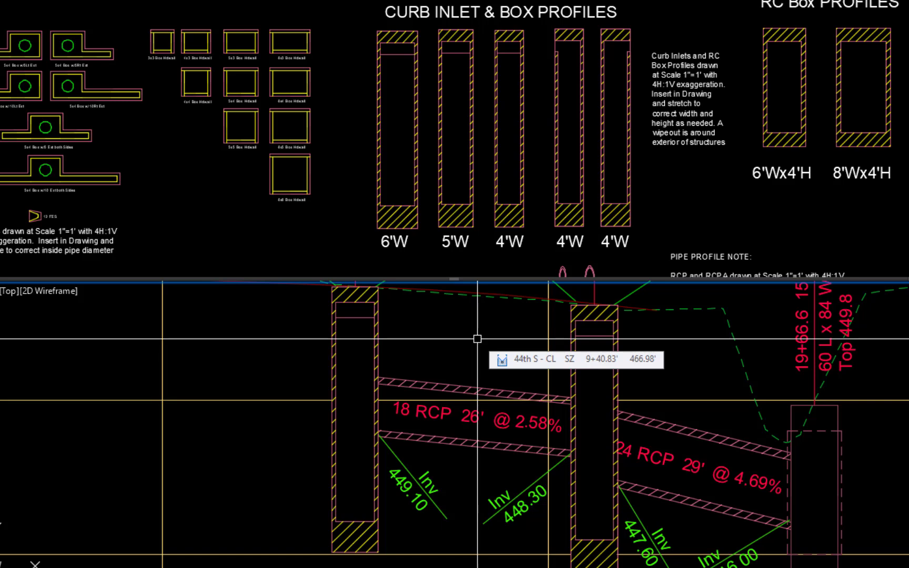
click(600, 451)
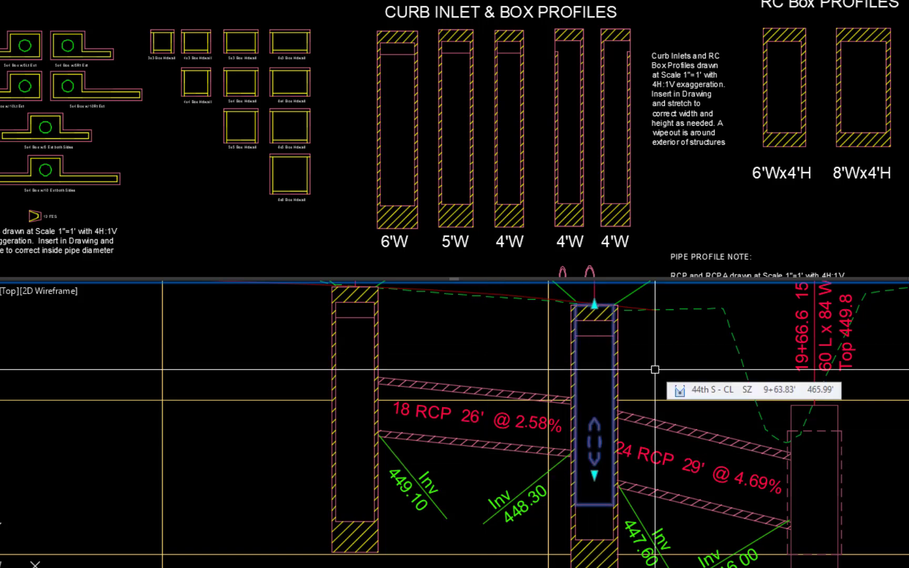
text(DR)
key(Return)
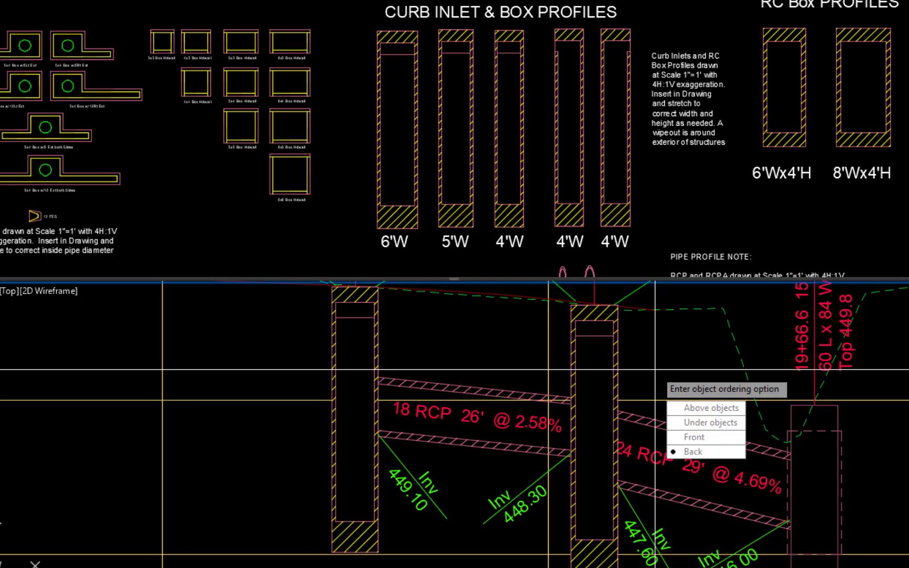
click(695, 437)
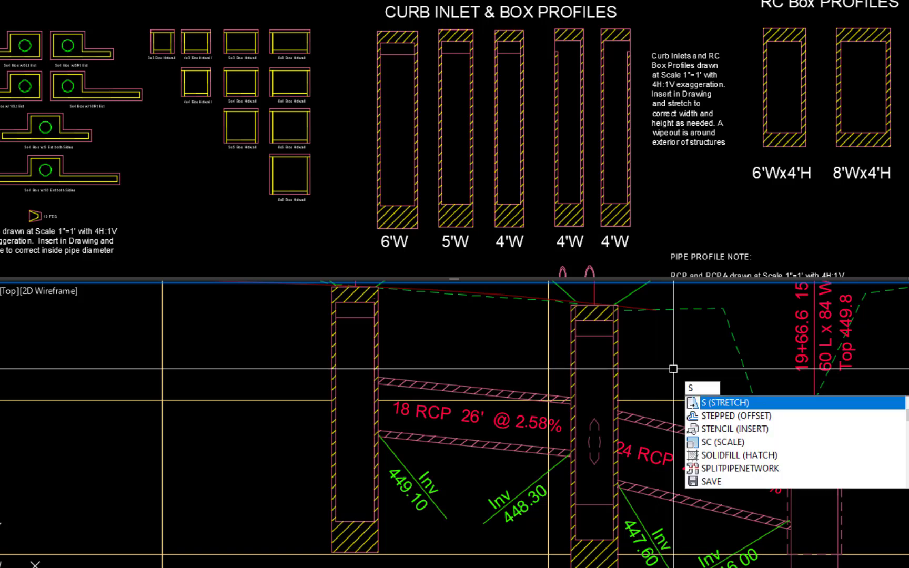
Step: Stretch the bottom slab of the 9+56.0 curb inlet profile up so its inside floor meets the 24 RCP's invert
key(Return)
middle_drag(673, 401, 679, 282)
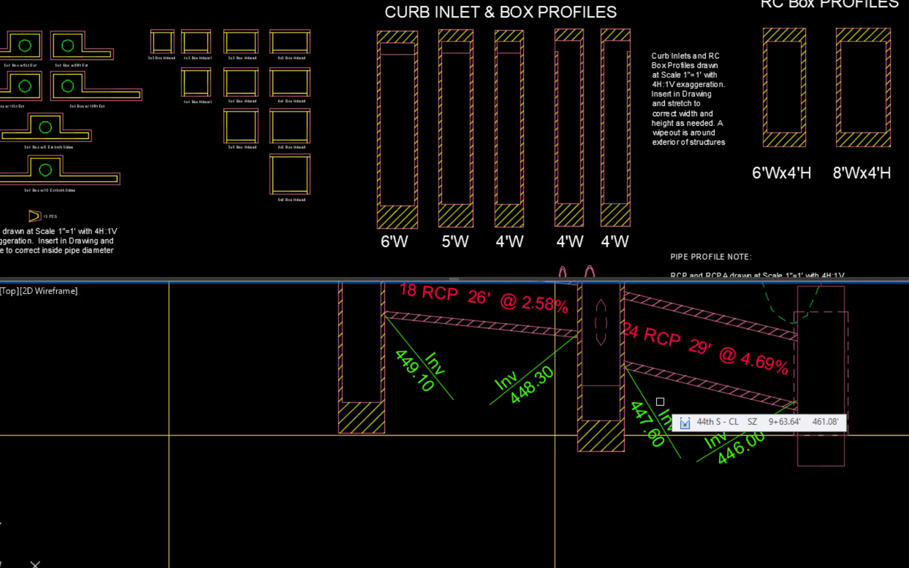
click(660, 402)
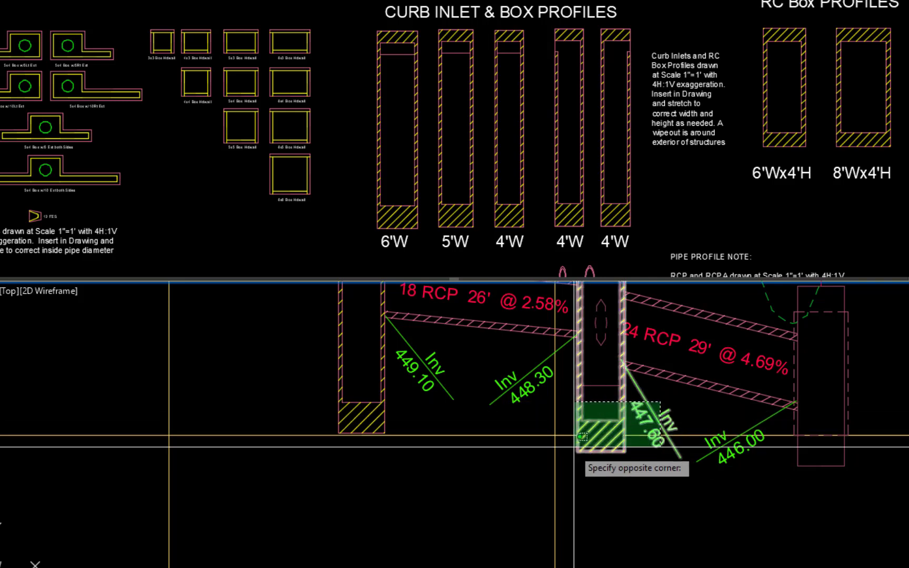
click(560, 470)
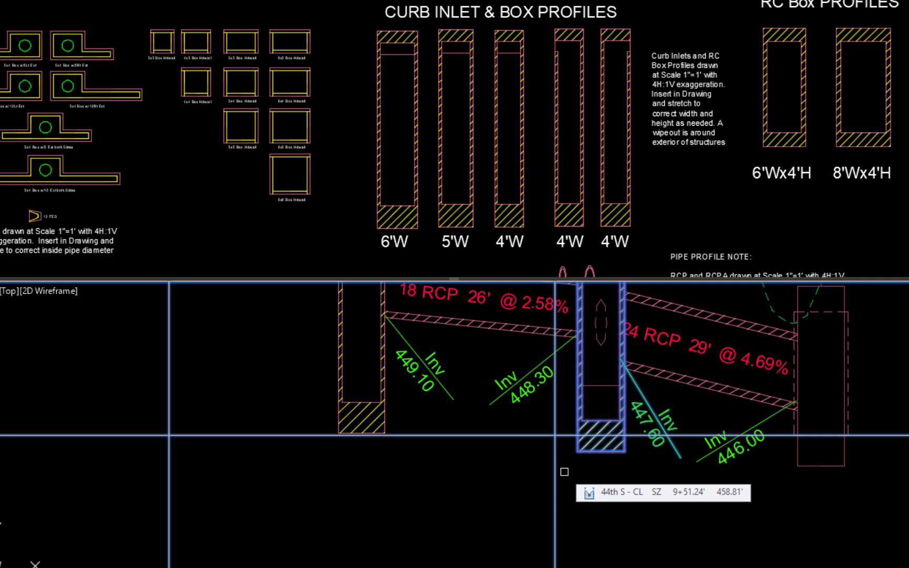
key(Return)
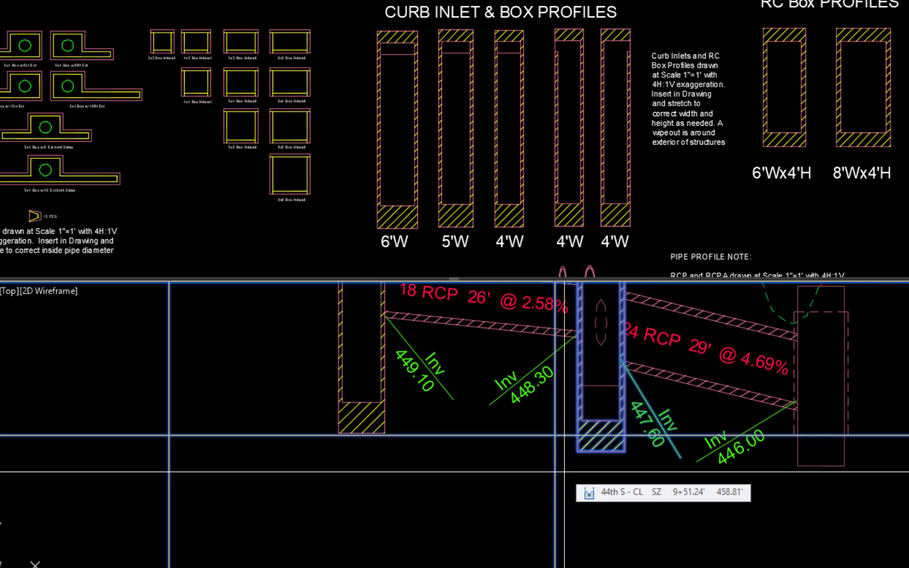
click(608, 416)
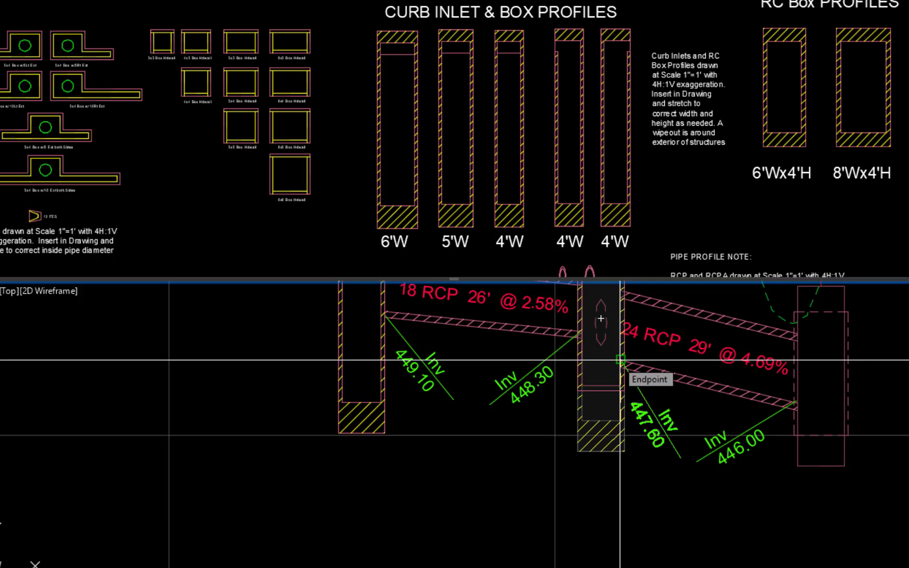
click(620, 360)
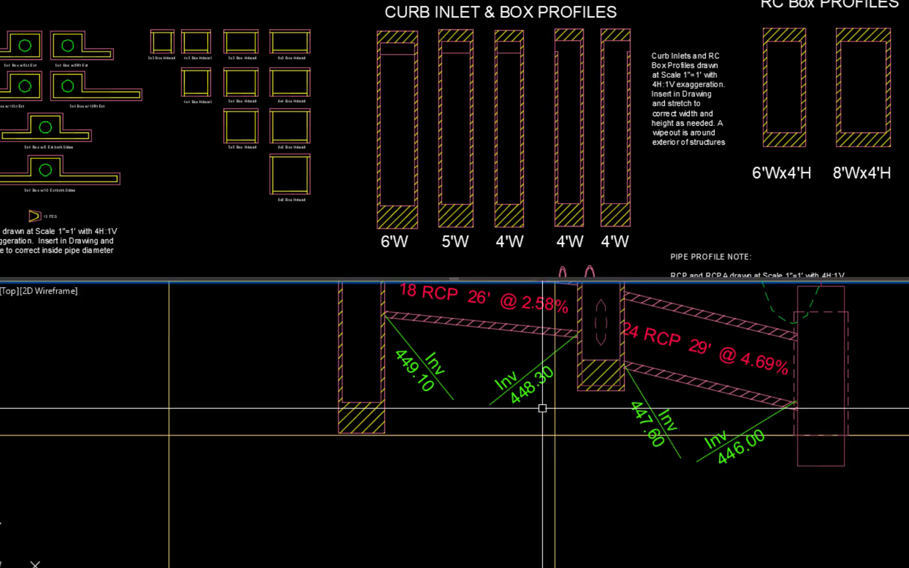
Step: Stretch the upper-left corner of the 9+56.0 curb inlet profile vertically up to the red profile line
middle_drag(542, 408, 595, 495)
scroll(595, 496, up, 5)
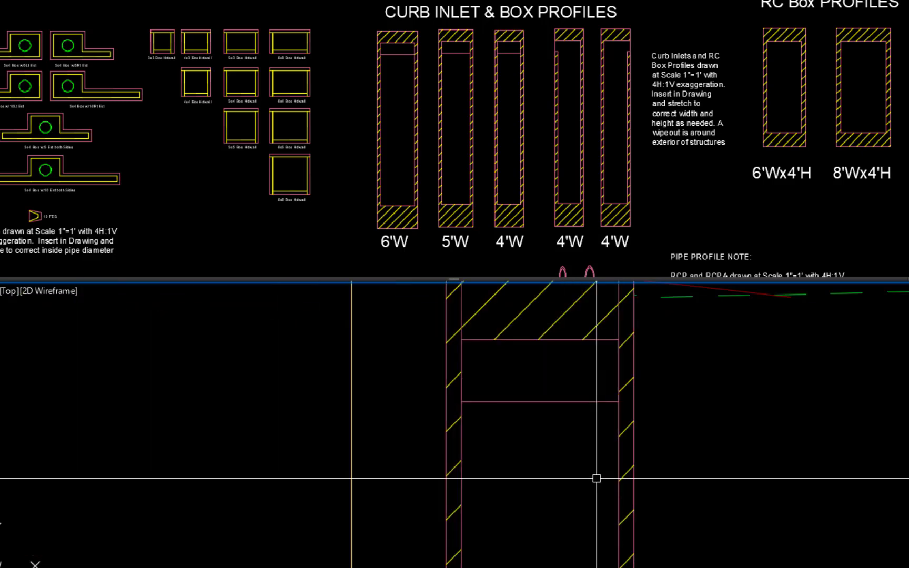
middle_drag(684, 430, 723, 520)
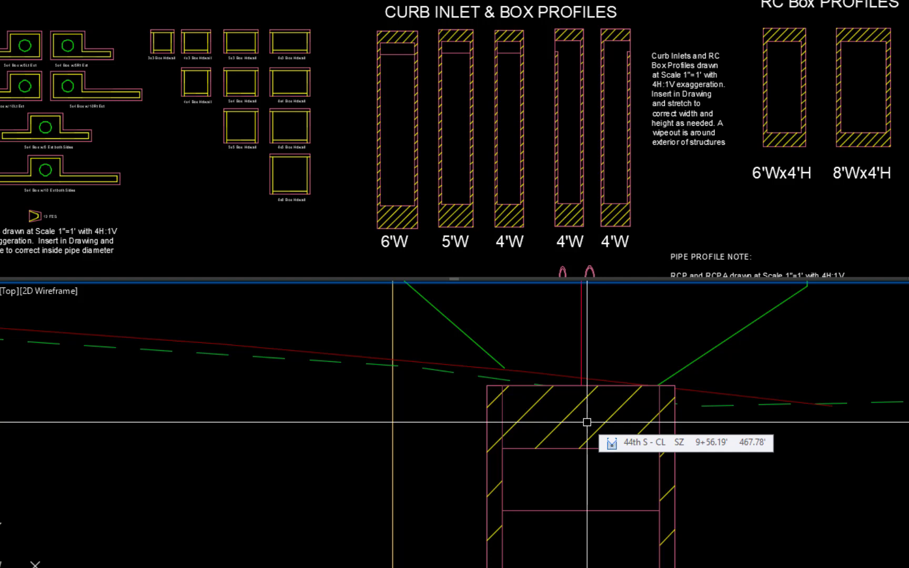
text(s)
key(Return)
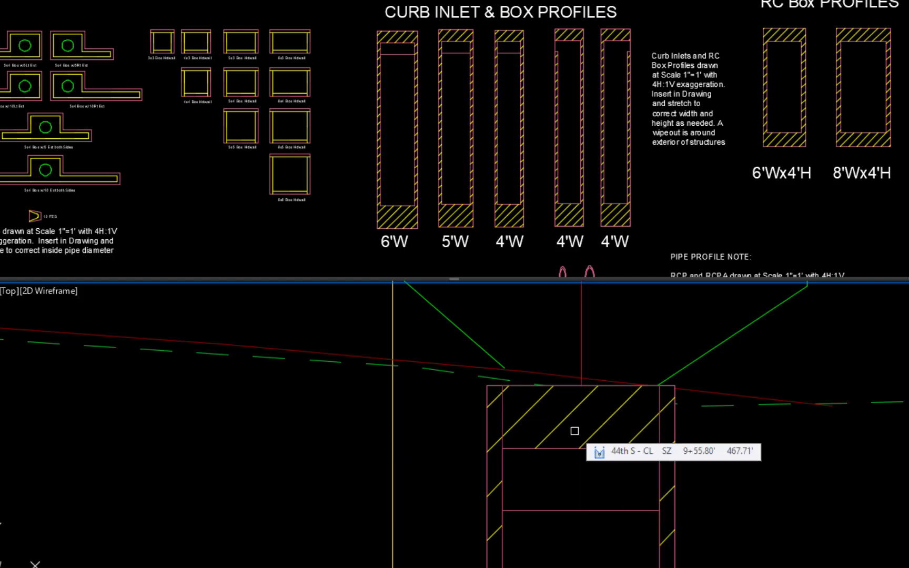
click(539, 335)
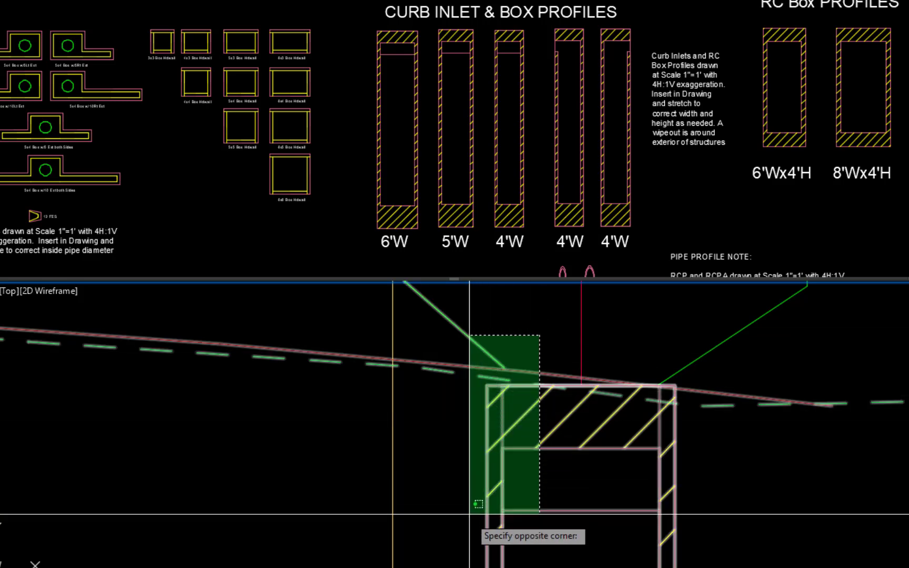
click(467, 531)
key(Return)
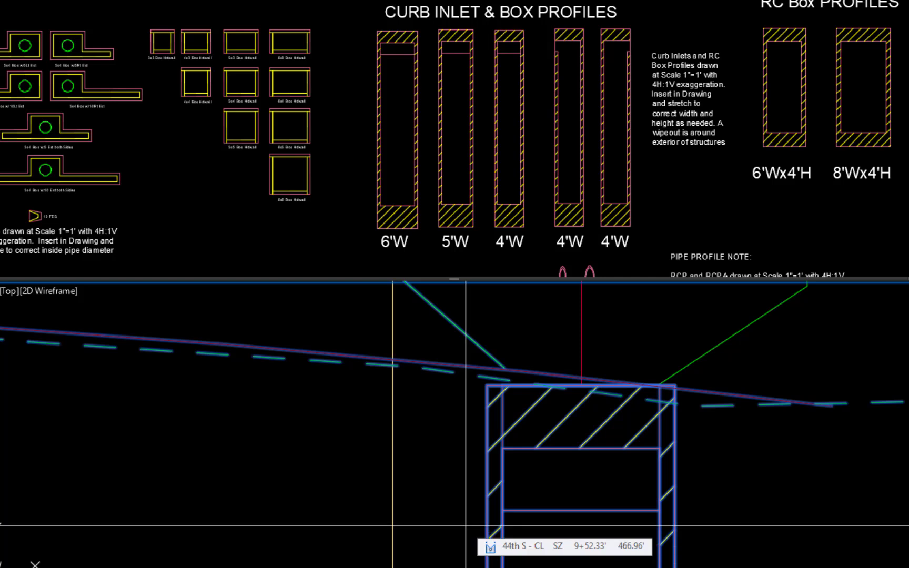
click(487, 385)
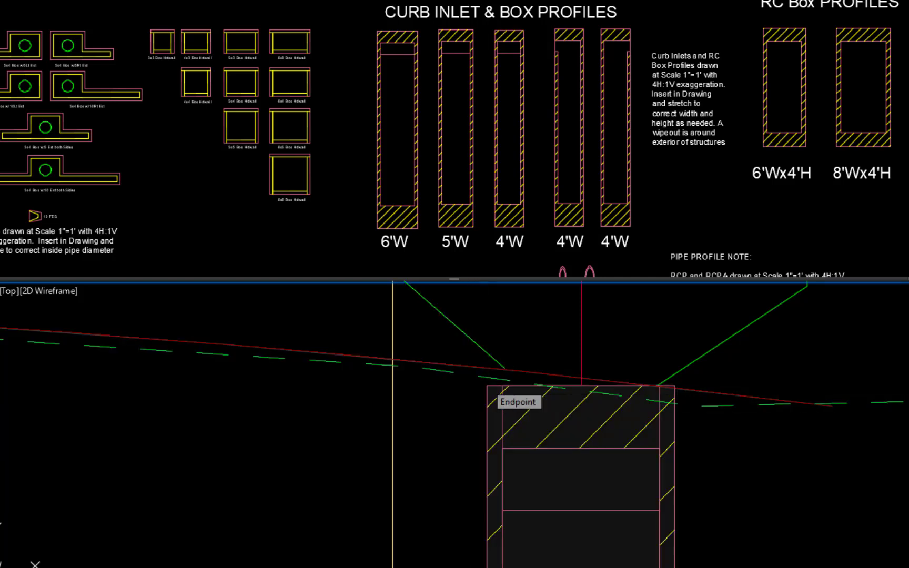
click(487, 368)
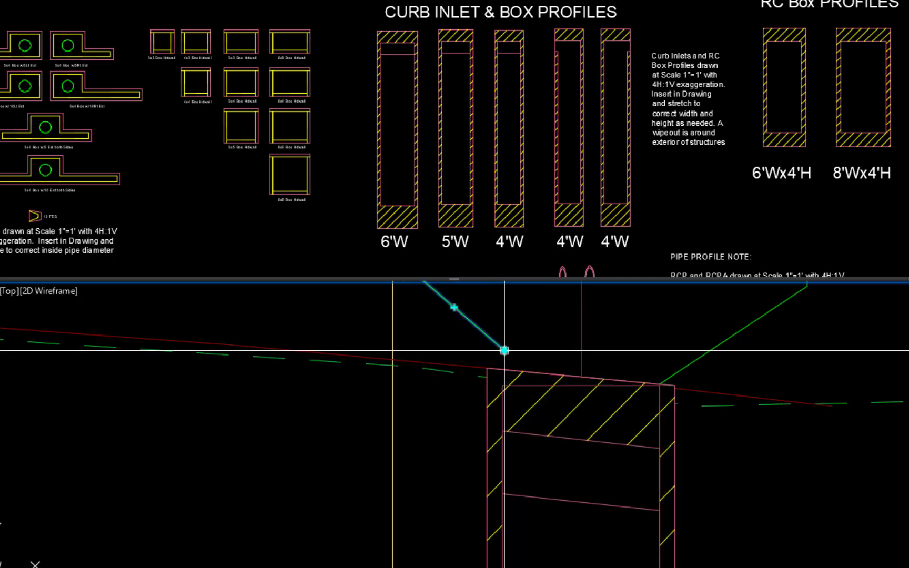
Step: Move the left TC leader's end to the raised upper-left corner of the 9+56.0 inlet and adjust the right leader's end at its top
click(504, 350)
click(488, 369)
scroll(540, 329, down, 2)
middle_drag(539, 326, 554, 418)
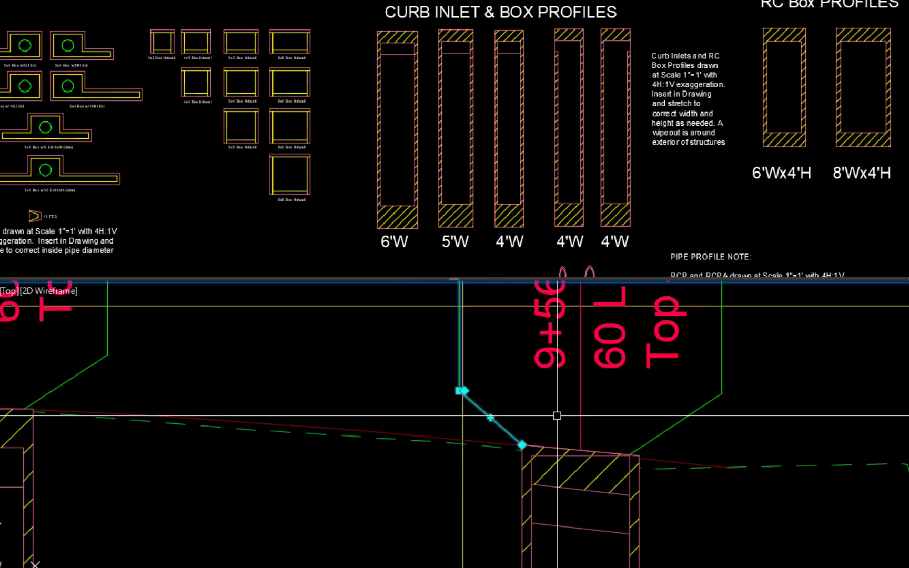
key(Escape)
click(722, 368)
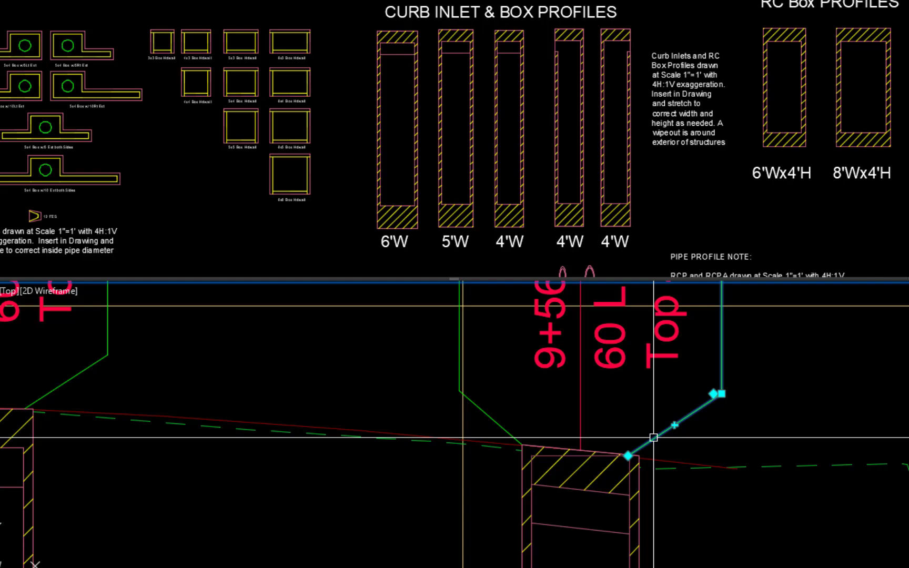
click(629, 455)
click(645, 426)
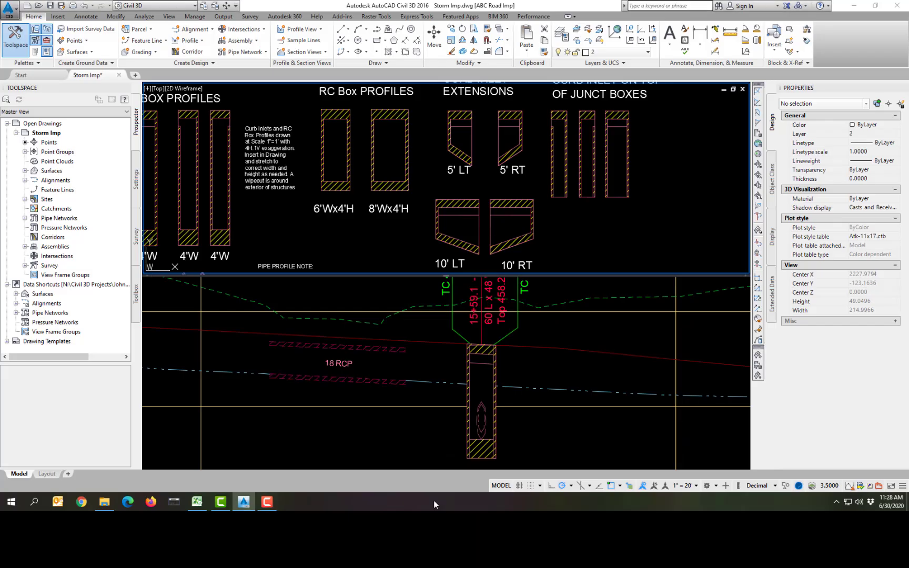
Step: Copy the 5' RT curb inlet extension by its upper-left corner to the top of the 15+59.1 inlet's right wall, at its inside face
text(c)
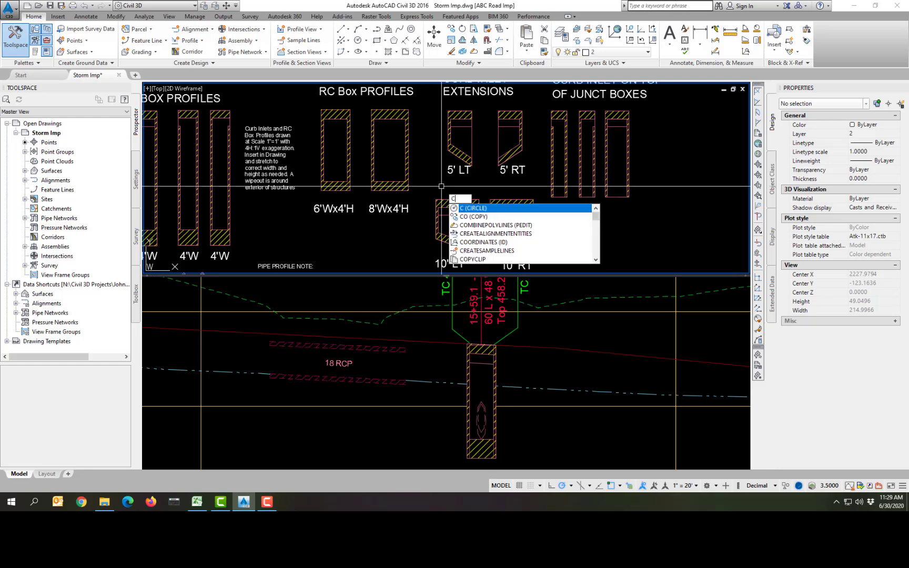
text(o)
key(Return)
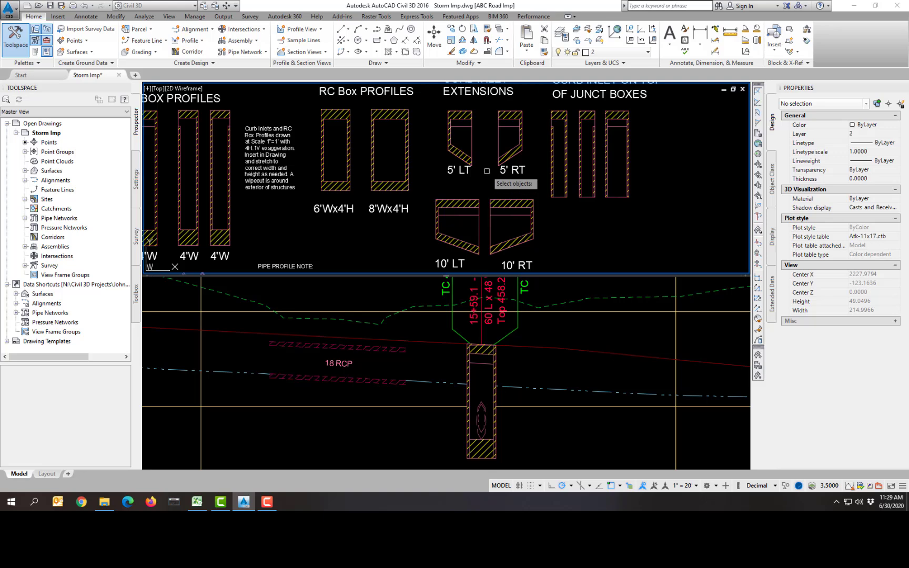
click(510, 131)
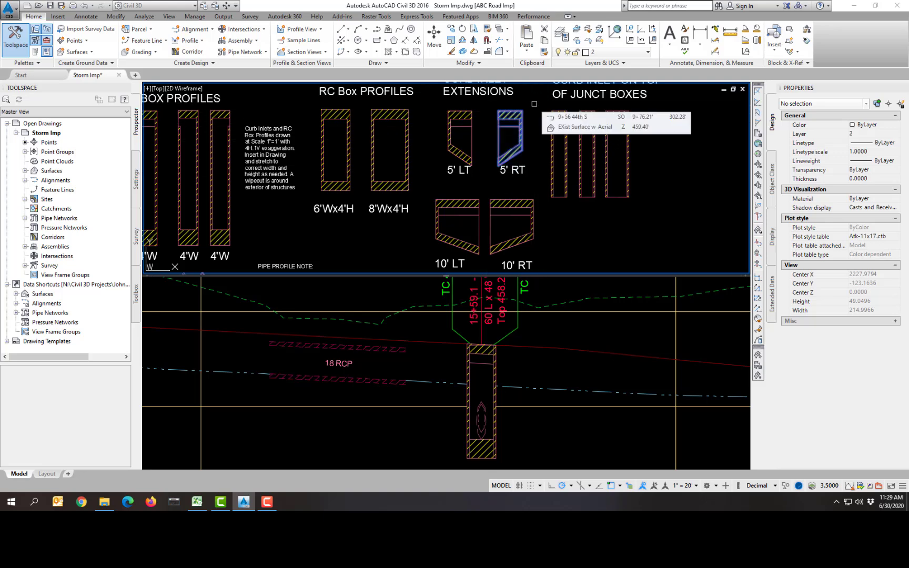
key(Return)
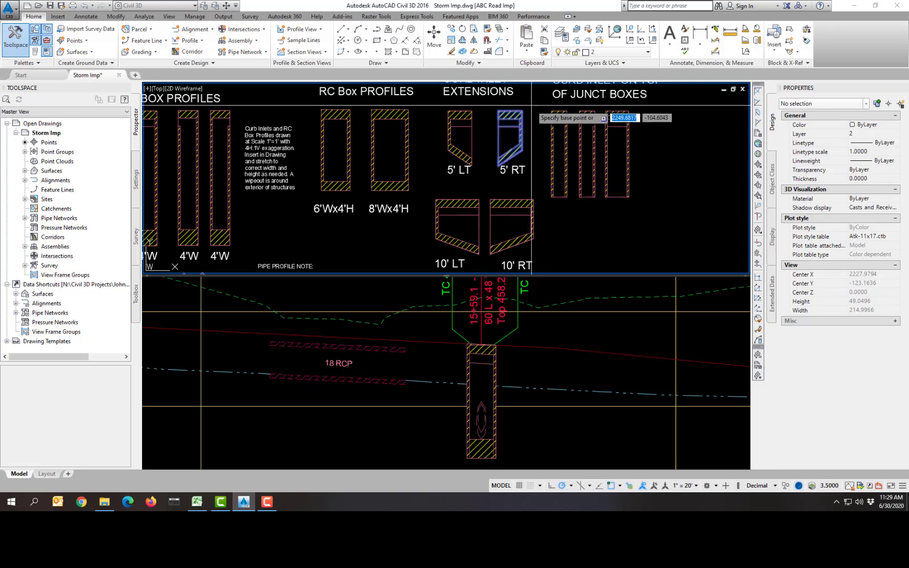
click(501, 107)
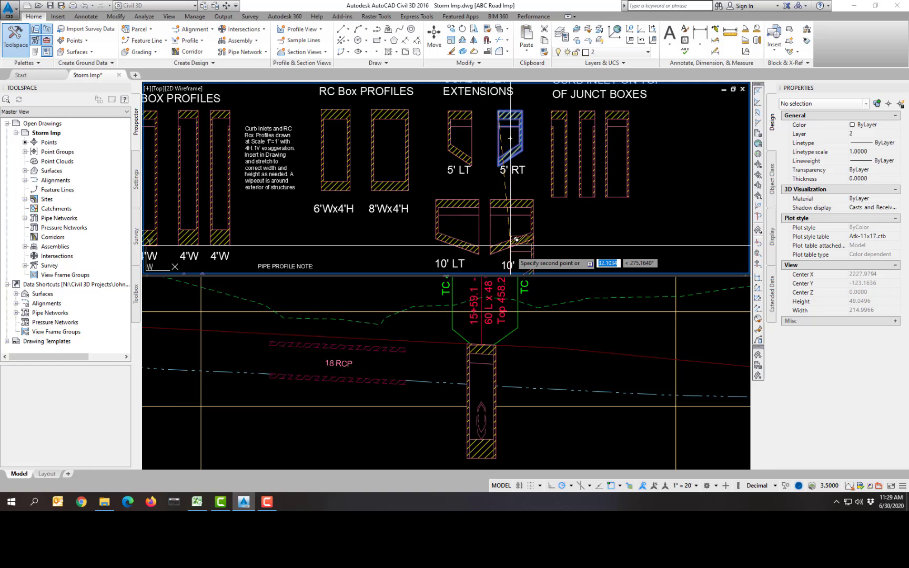
click(520, 334)
scroll(525, 350, up, 5)
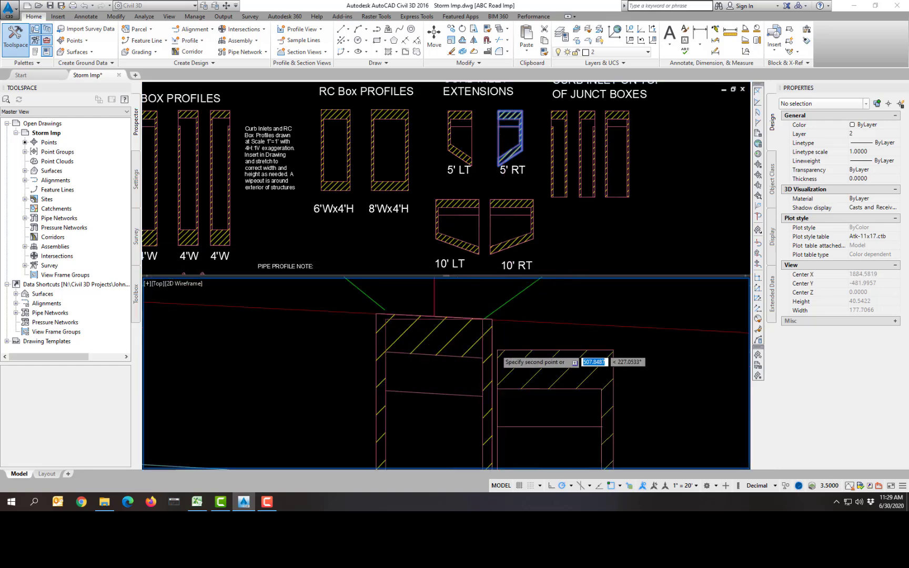
click(479, 314)
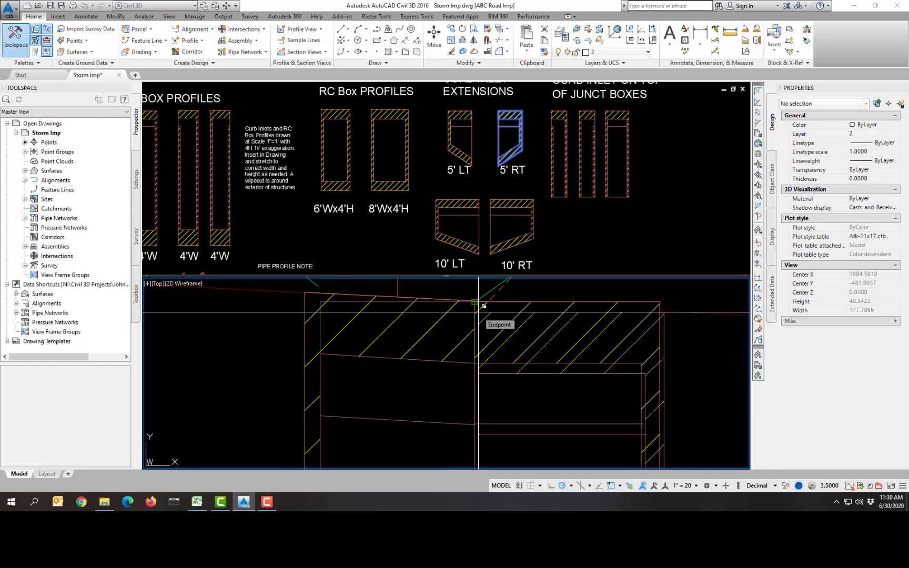
key(Escape)
Step: Stretch the outer end of the 15+59.1 inlet's right extension vertically down so its top corner meets the red profile line
scroll(606, 363, up, 4)
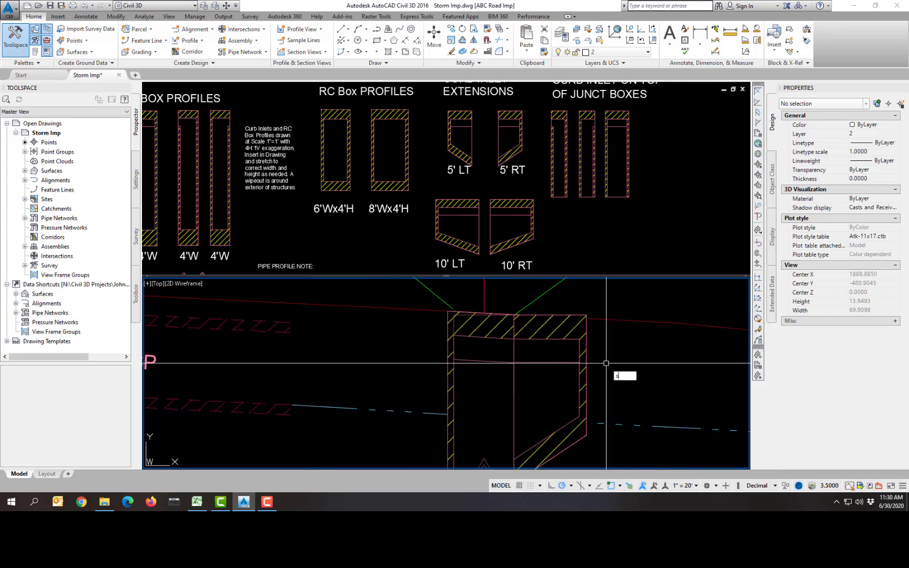
text(s)
key(Return)
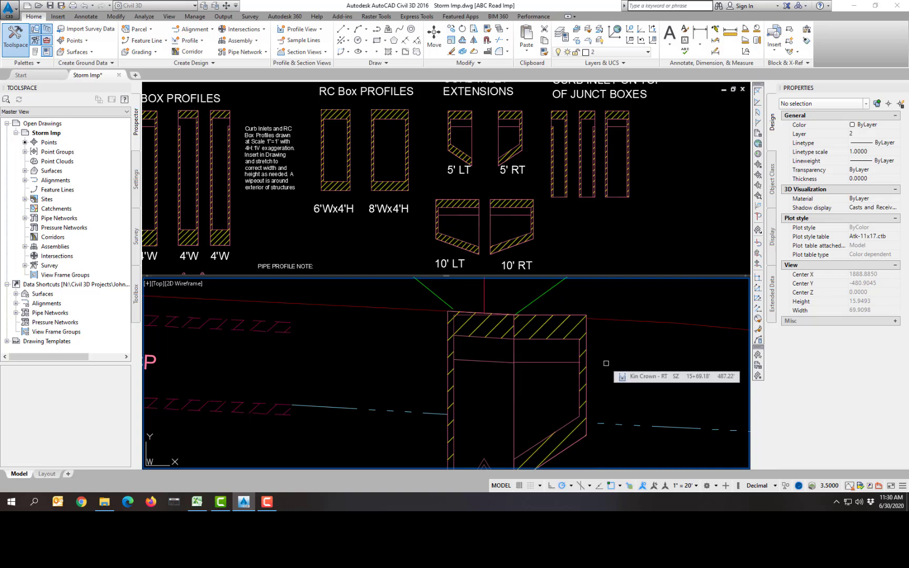
click(604, 298)
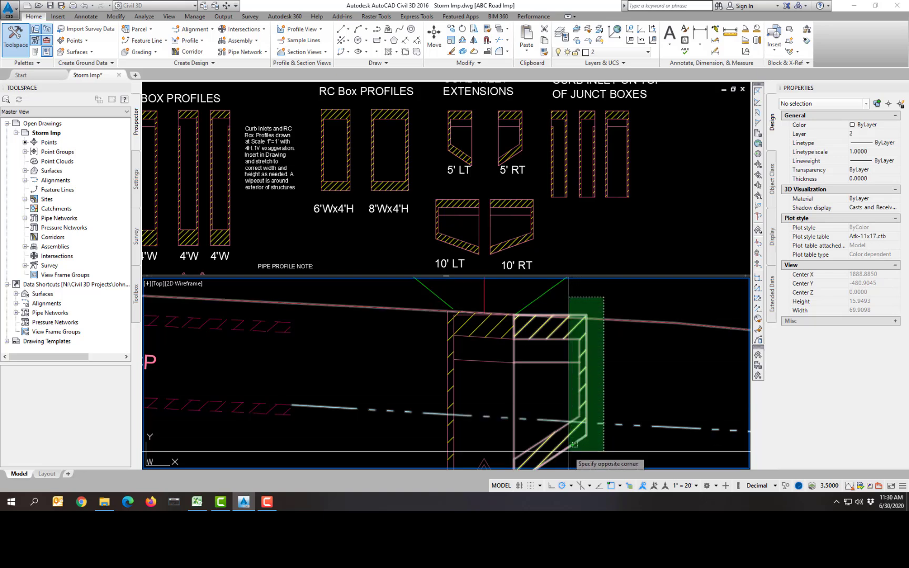
click(575, 454)
key(Return)
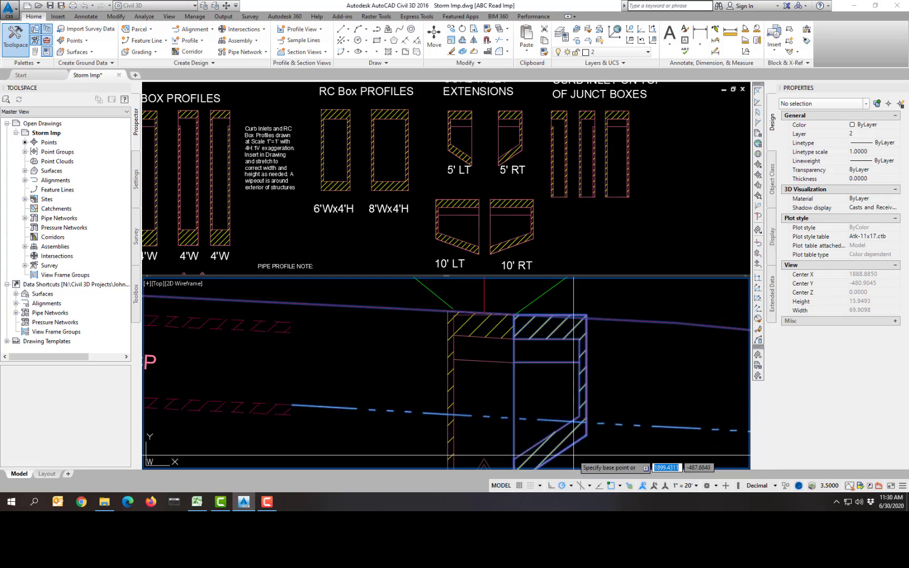
click(586, 315)
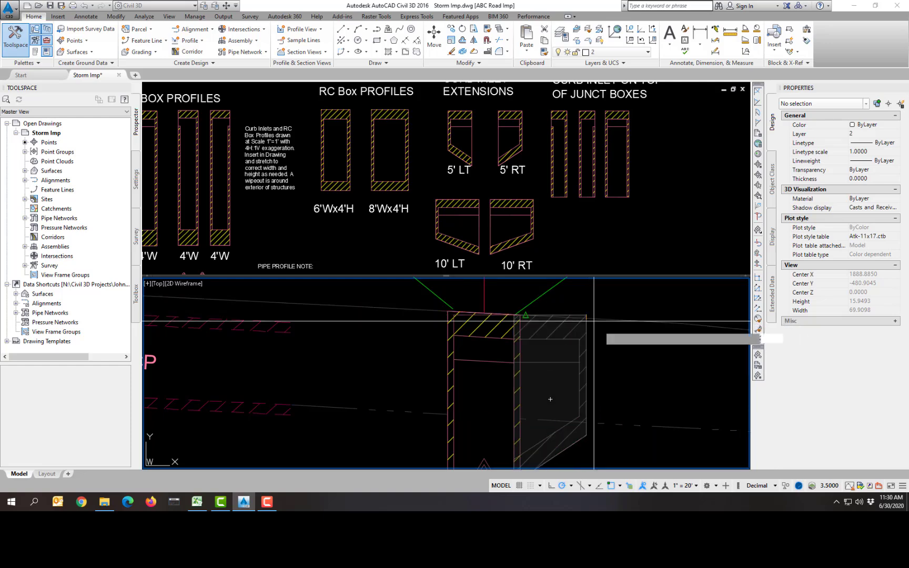
scroll(589, 318, up, 3)
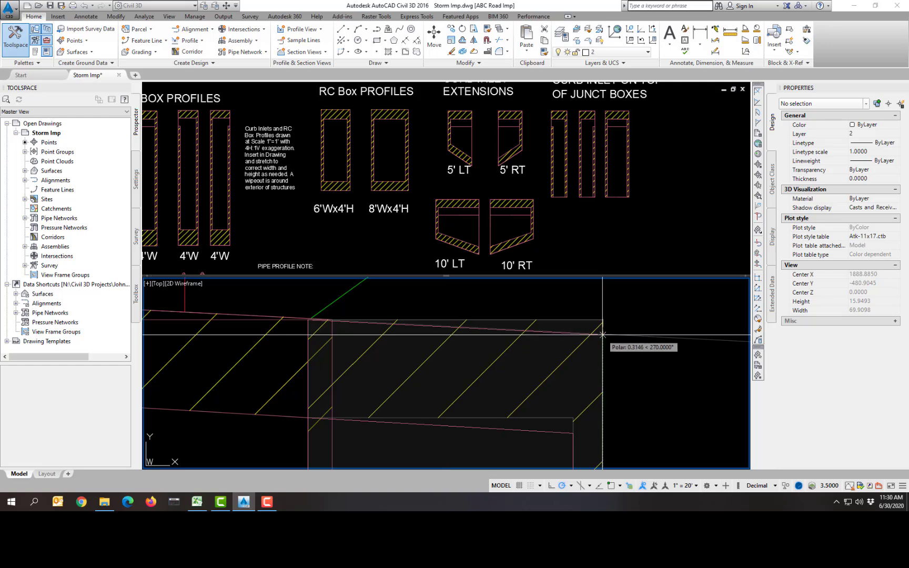
scroll(602, 335, down, 3)
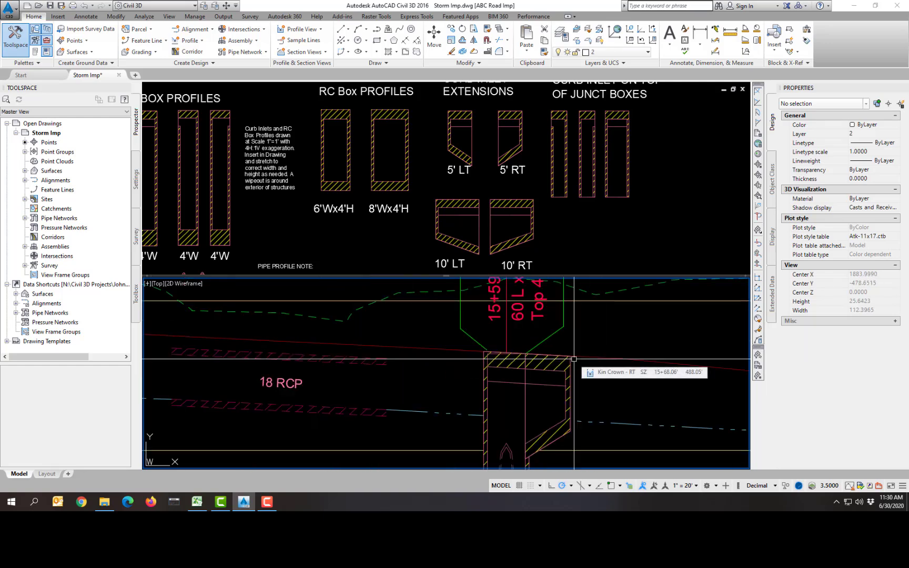
Step: Copy the 5' LT curb inlet extension by its upper-right corner to the top of the 15+59.1 inlet's left wall, at its inside face
click(427, 171)
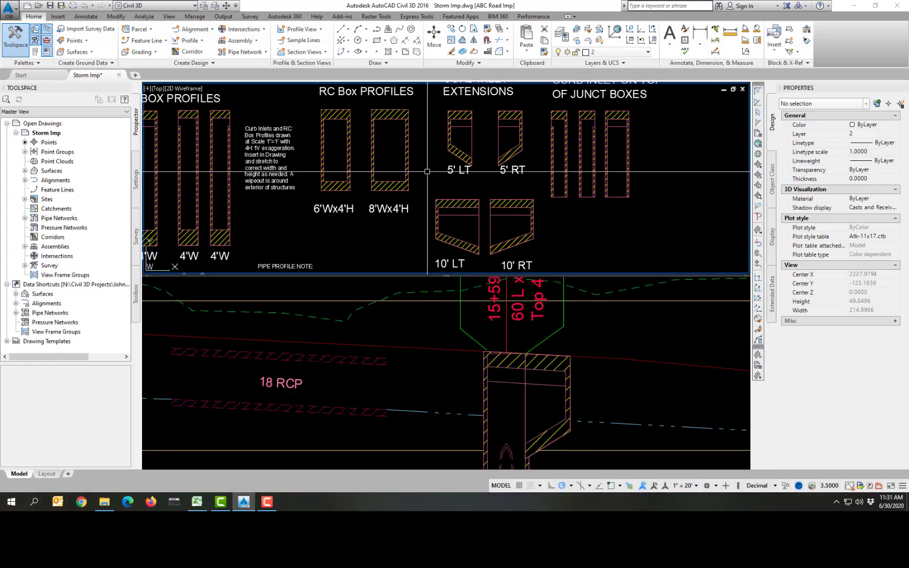
text(co)
key(Return)
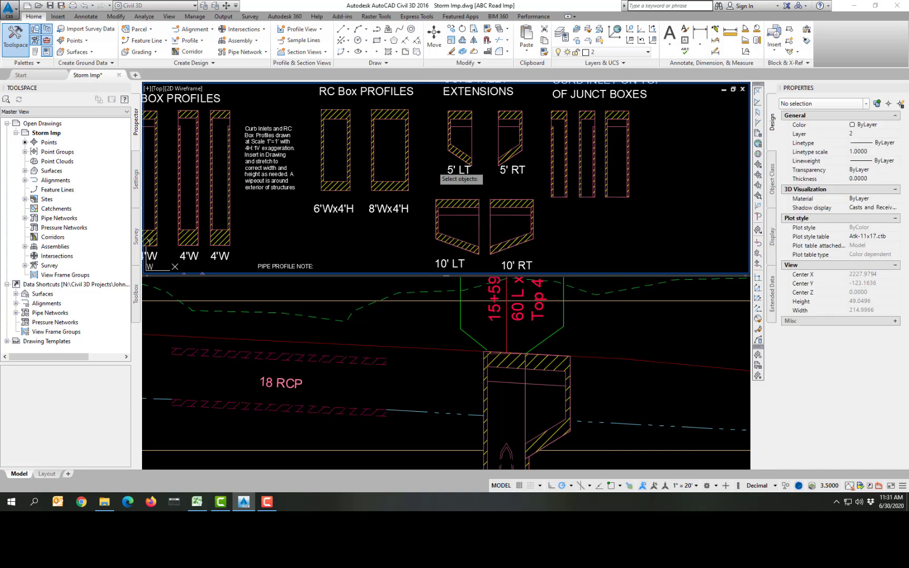
click(433, 166)
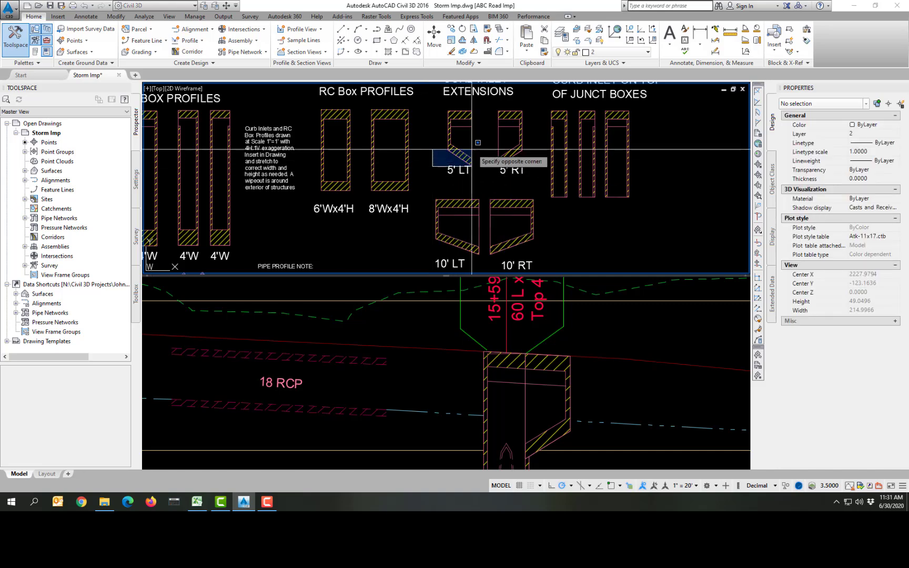
click(471, 121)
key(Return)
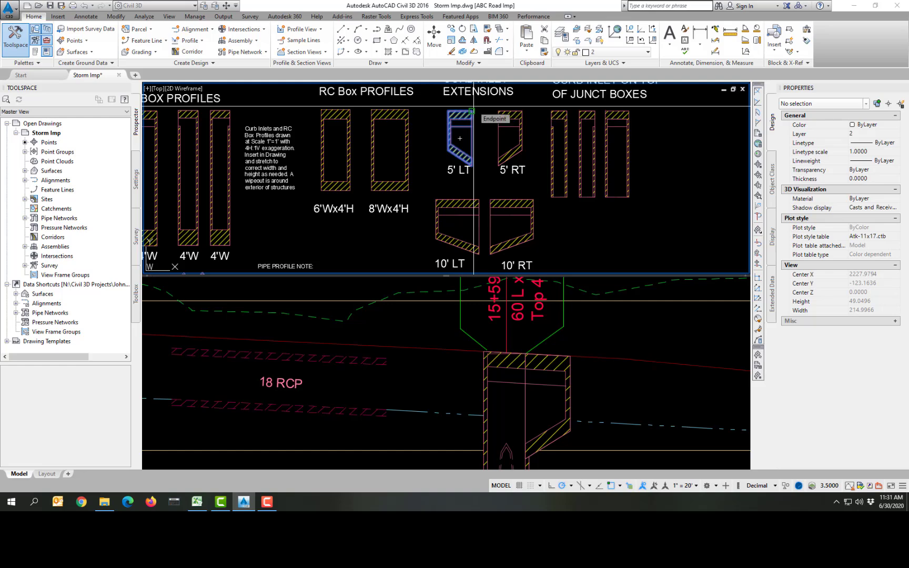
click(473, 106)
click(470, 388)
scroll(475, 363, up, 6)
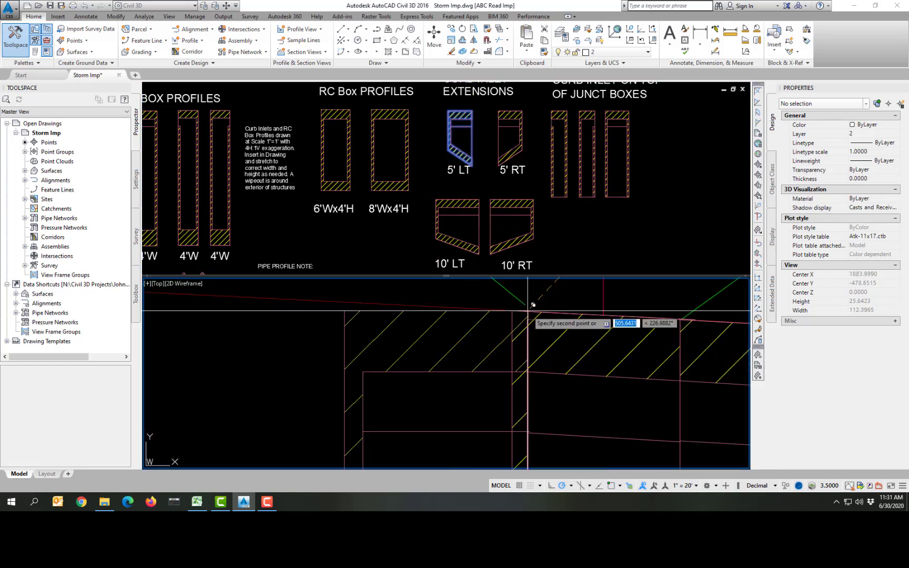
click(528, 310)
key(Return)
scroll(348, 335, down, 9)
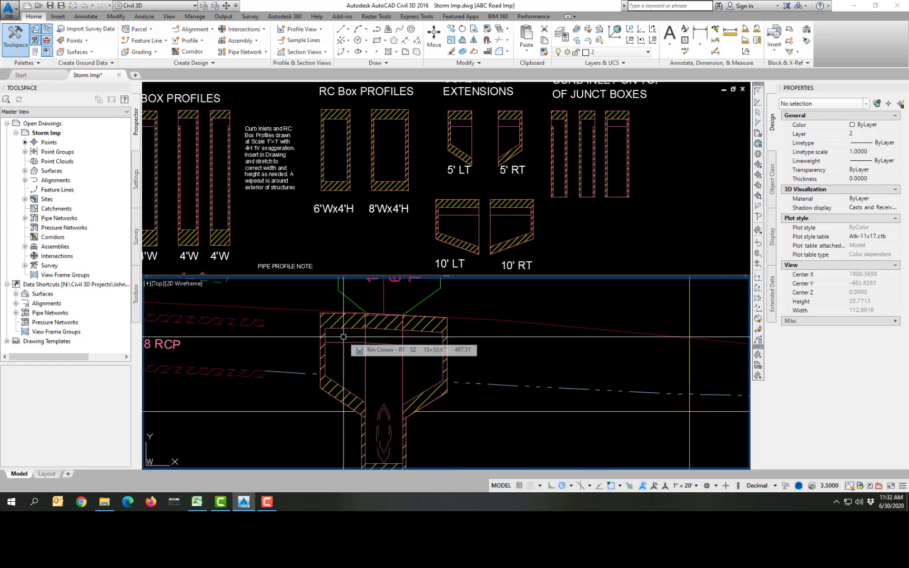
Step: Stretch the outer end of the 15+59.1 inlet's left extension vertically up so its top corner meets the red profile line
text(s)
key(Return)
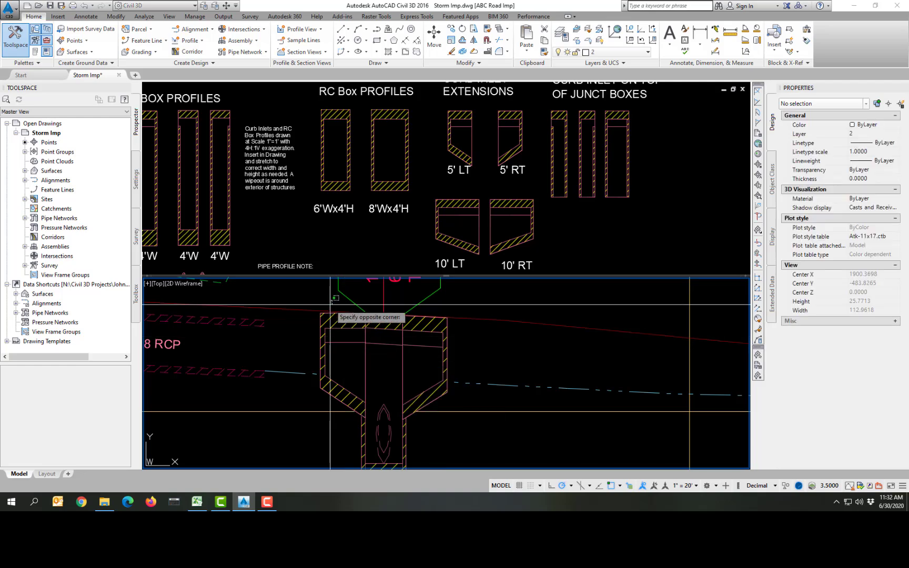
click(332, 300)
click(316, 406)
key(Return)
scroll(346, 370, up, 10)
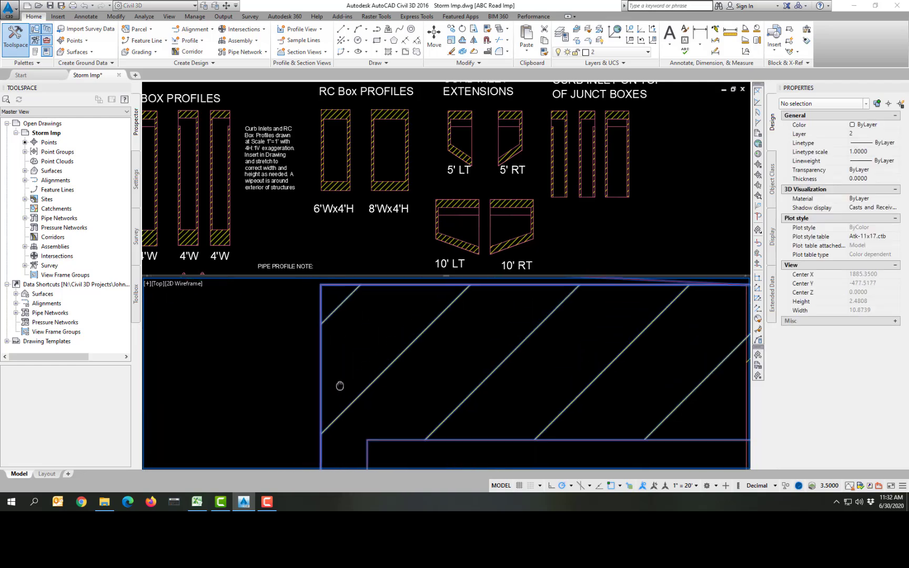
click(342, 359)
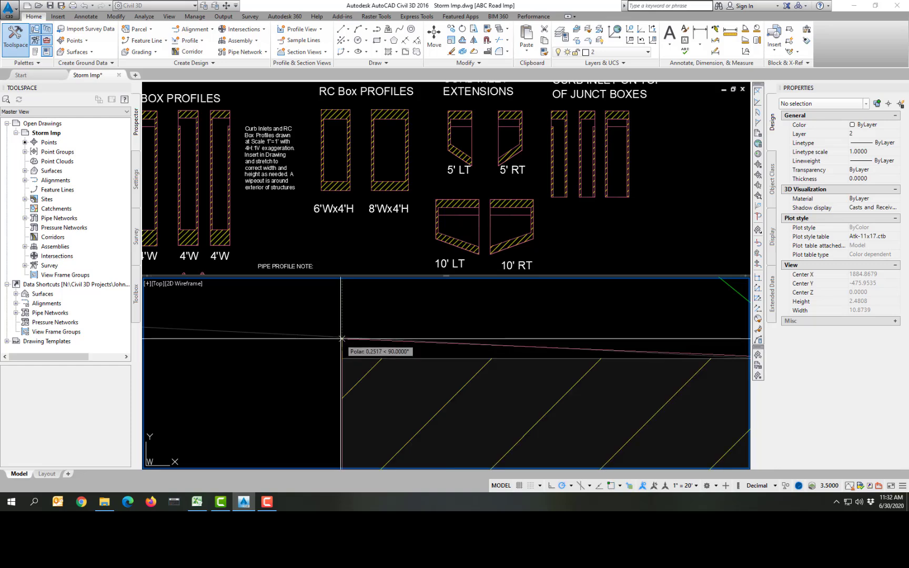
click(341, 337)
scroll(518, 397, down, 6)
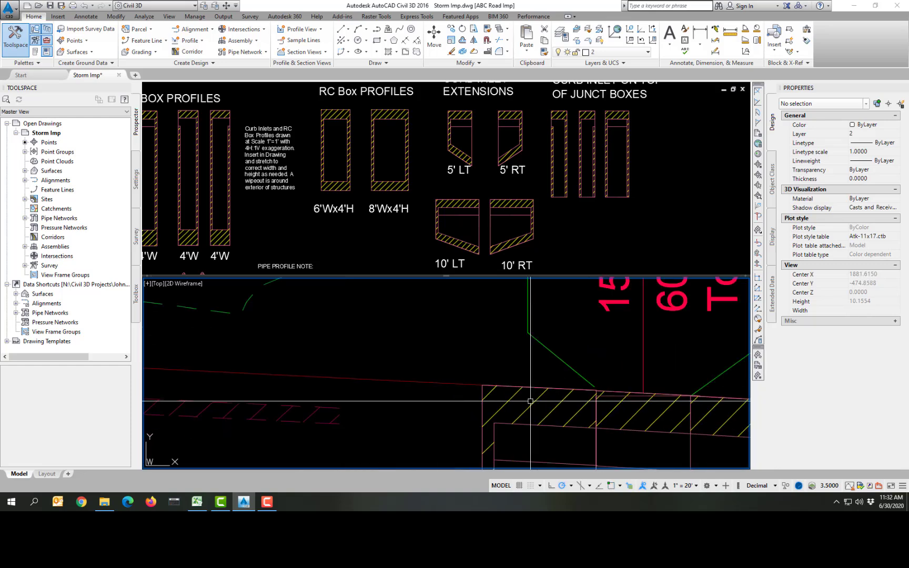
middle_drag(532, 401, 473, 398)
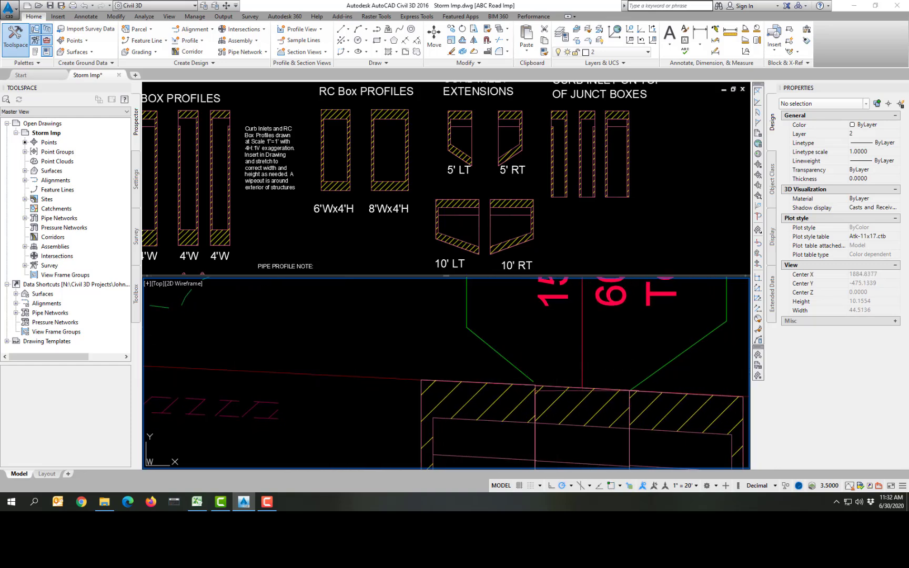
Step: Move the left TC label's anchor at the 15+59.1 inlet to the outer top corner of the left extension
click(505, 359)
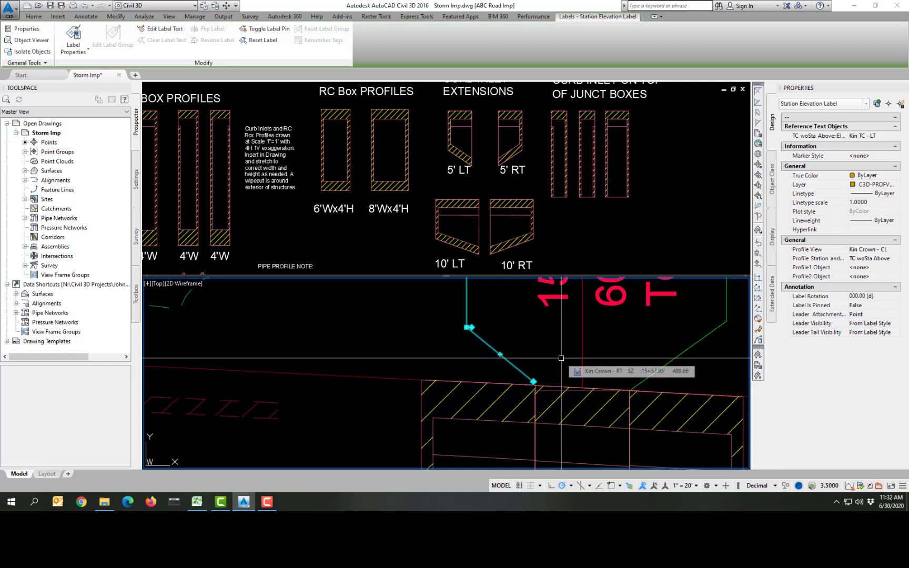
click(533, 381)
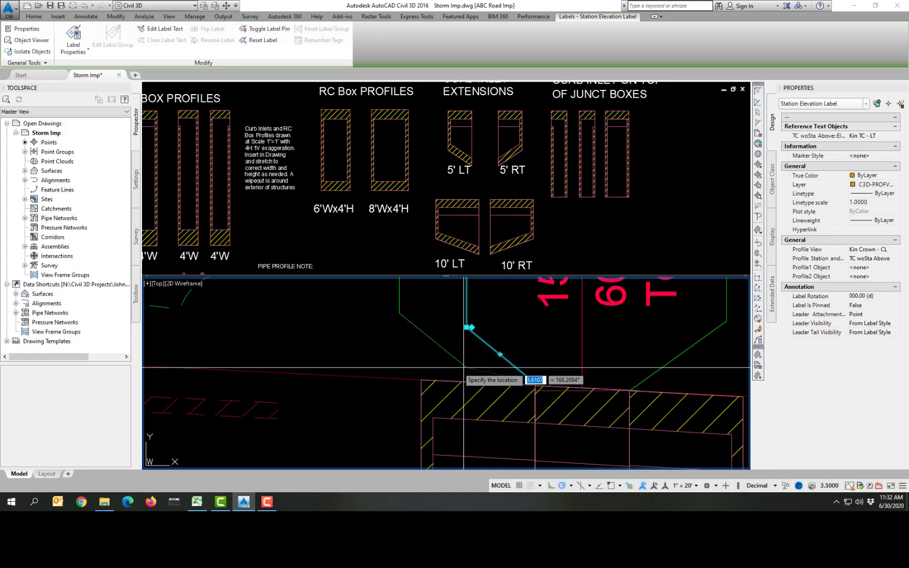
click(421, 379)
Step: Move the right TC label's anchor at the 15+59.1 inlet to the outer top corner of the right extension
middle_drag(672, 363, 545, 369)
click(543, 368)
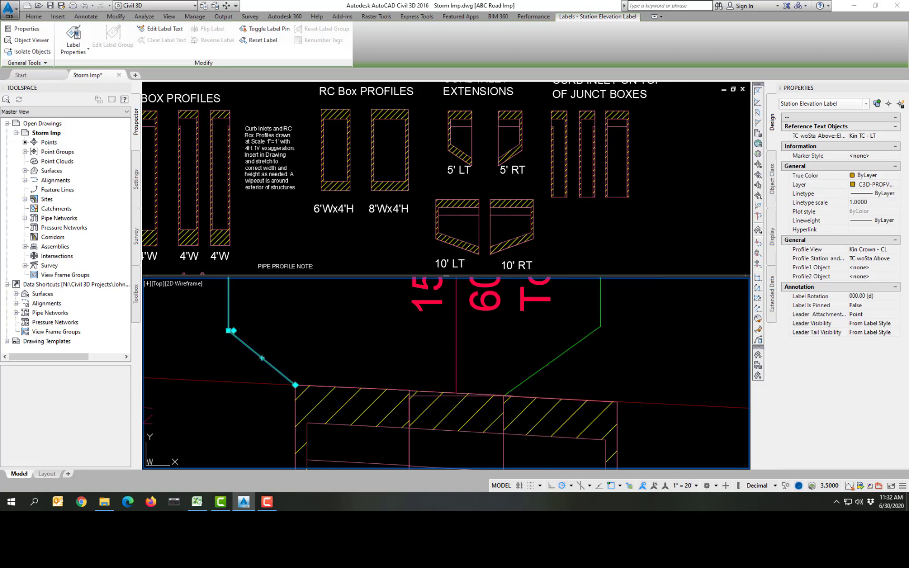
scroll(547, 339, down, 2)
scroll(546, 339, down, 4)
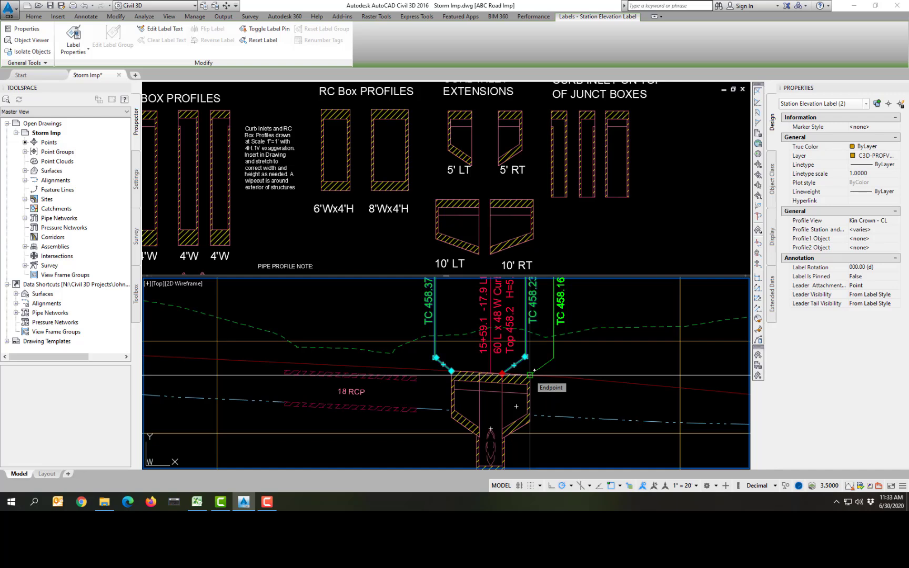
key(Escape)
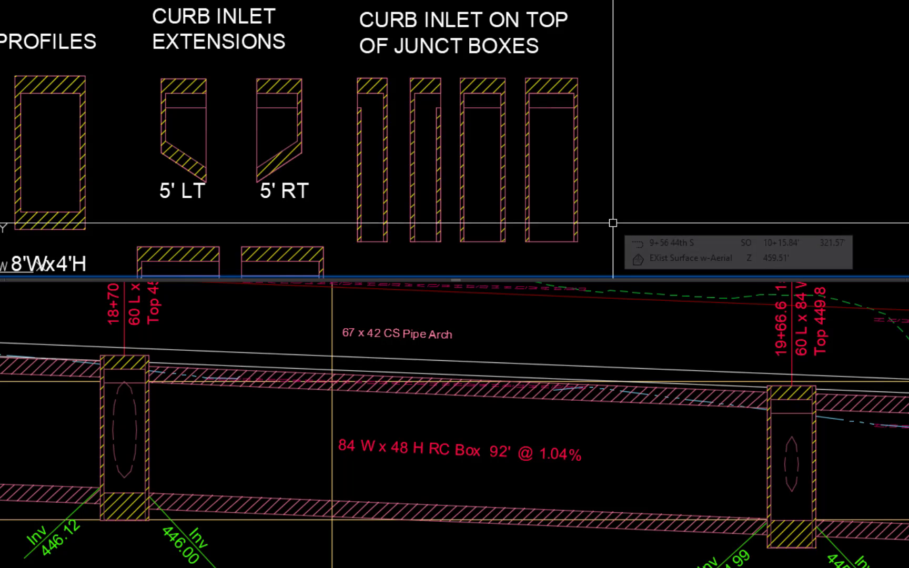
Step: Copy the widest curb inlet for junction boxes by its lower-right corner onto the tops of the 19+66.6 and 18+70.0 boxes
text(co)
key(Return)
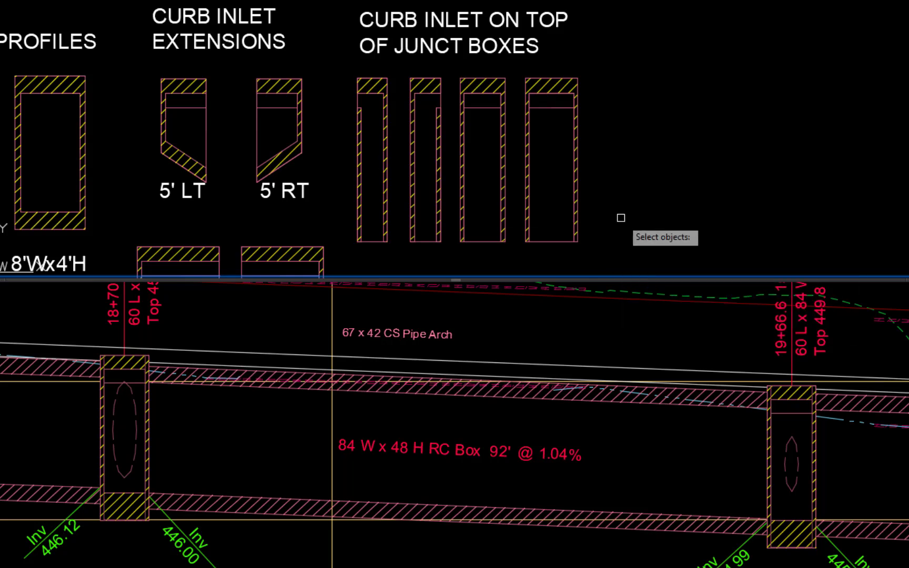
click(521, 259)
click(599, 70)
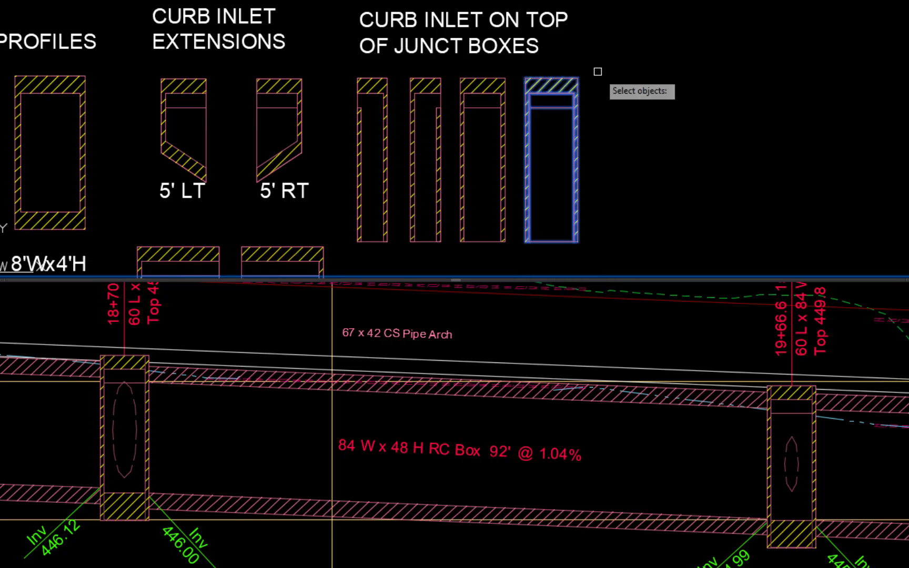
key(Return)
click(580, 243)
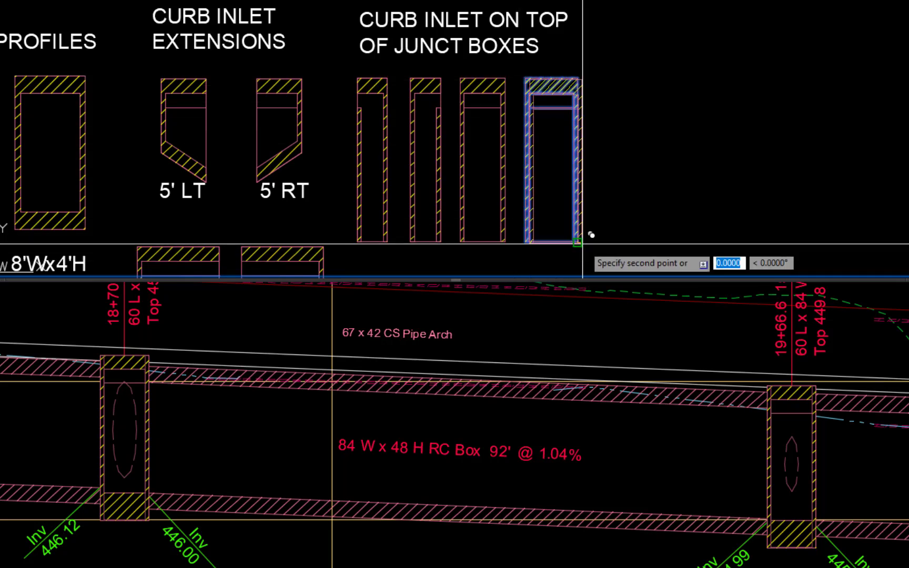
click(580, 345)
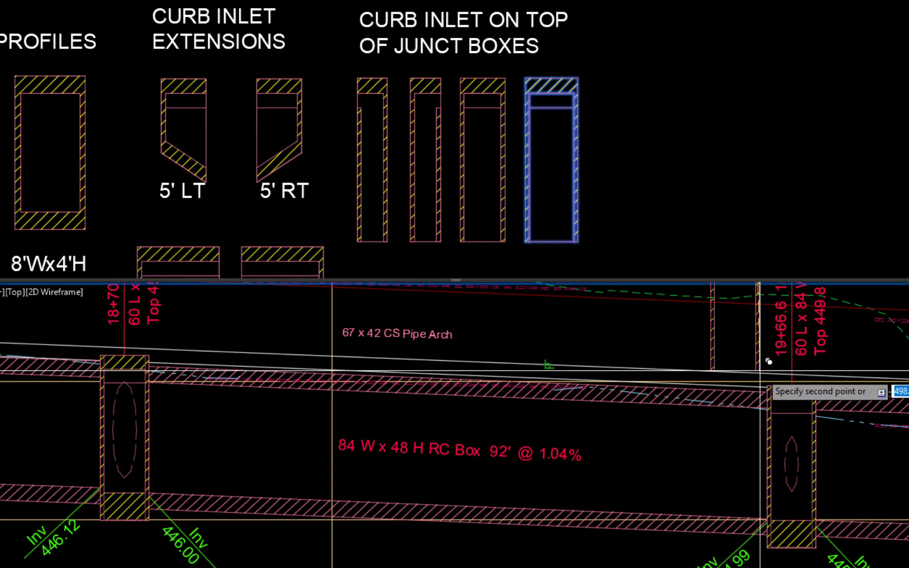
scroll(769, 362, up, 5)
scroll(327, 407, down, 5)
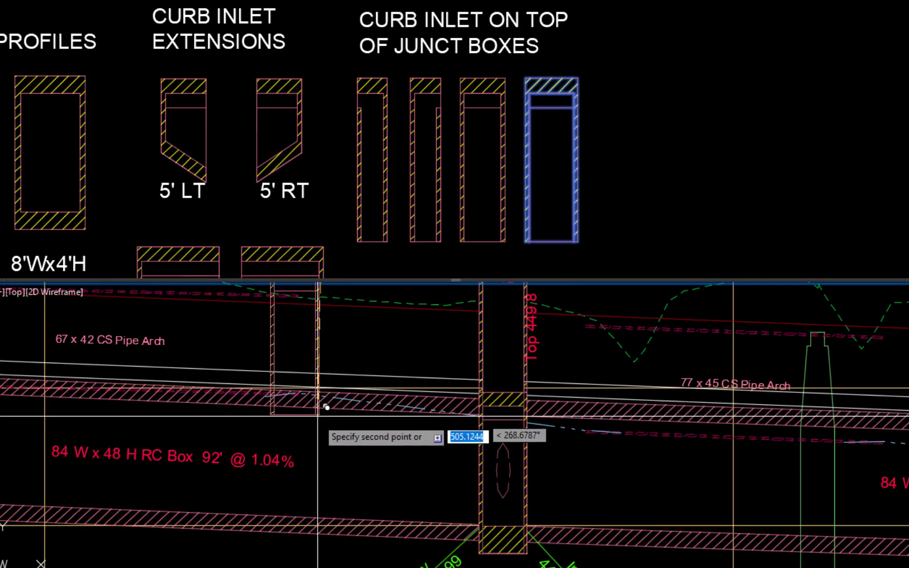
scroll(317, 416, down, 3)
scroll(360, 383, up, 5)
click(344, 380)
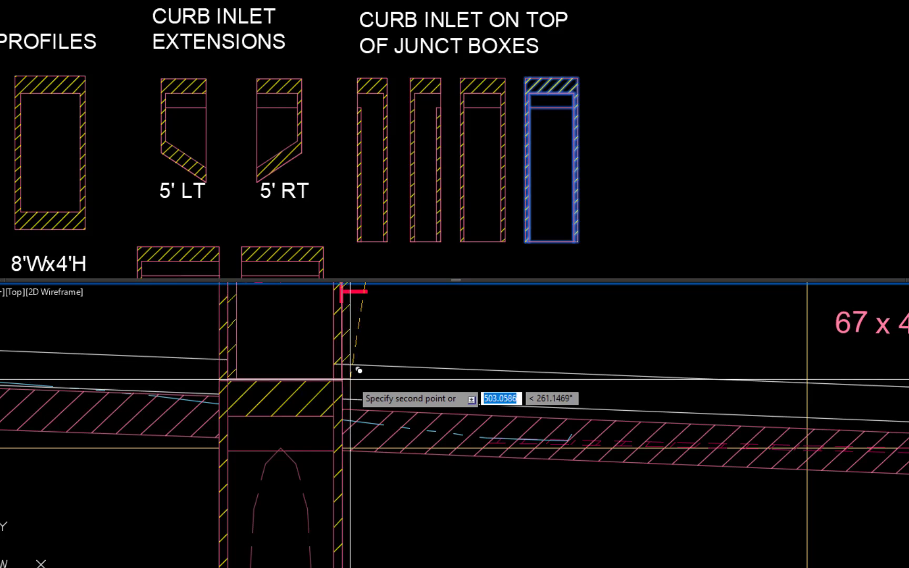
key(Escape)
Step: Stretch the top of the 18+70.0 curb inlet vertically down so its upper-right corner meets the red profile line
scroll(419, 321, down, 5)
scroll(420, 382, up, 6)
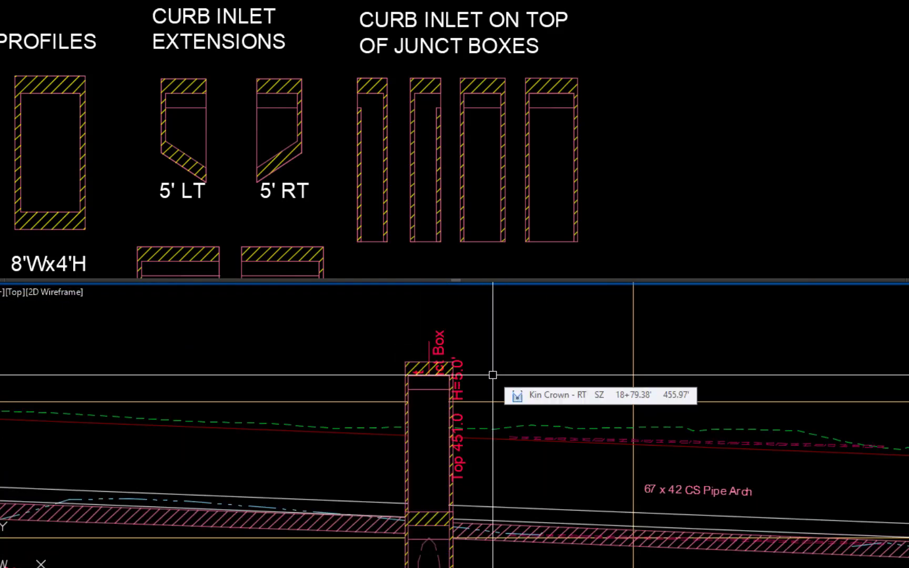
text(s)
key(Return)
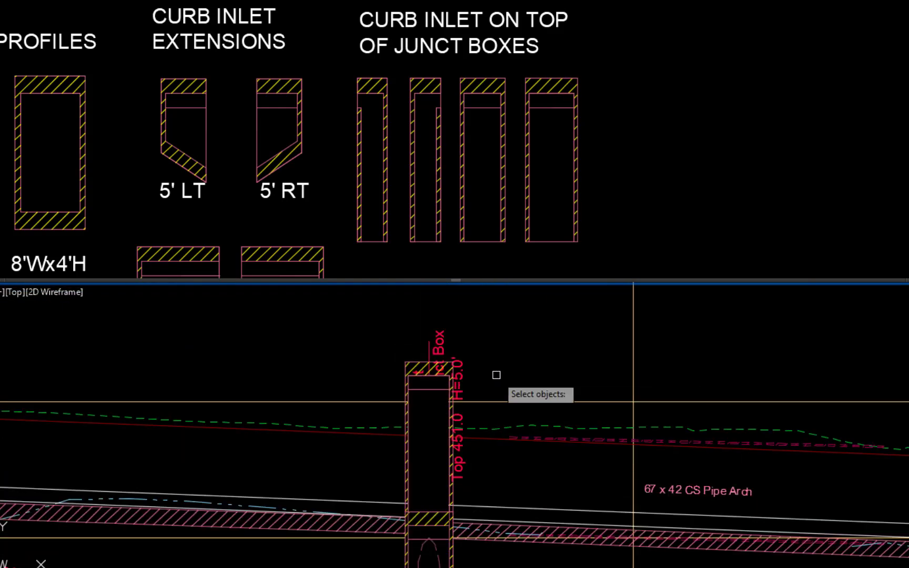
click(462, 350)
click(350, 392)
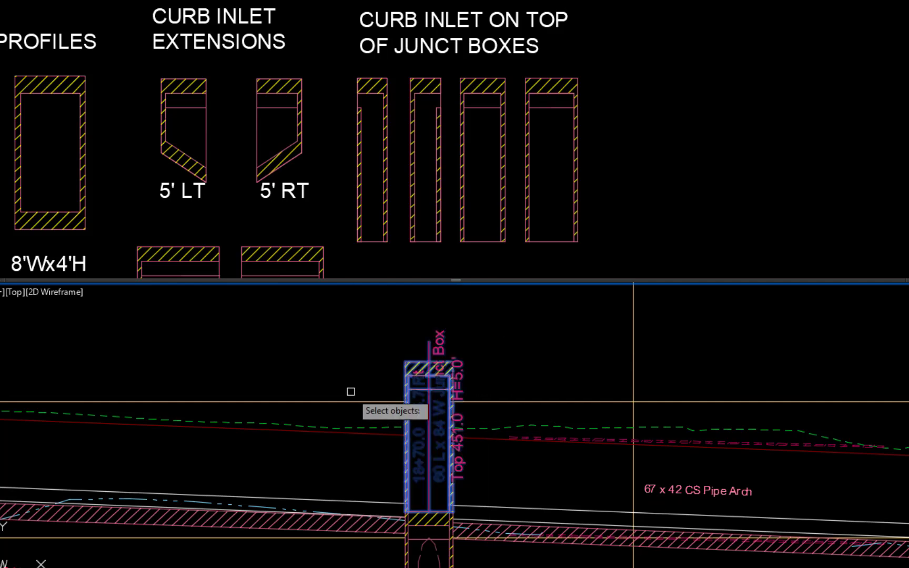
key(Return)
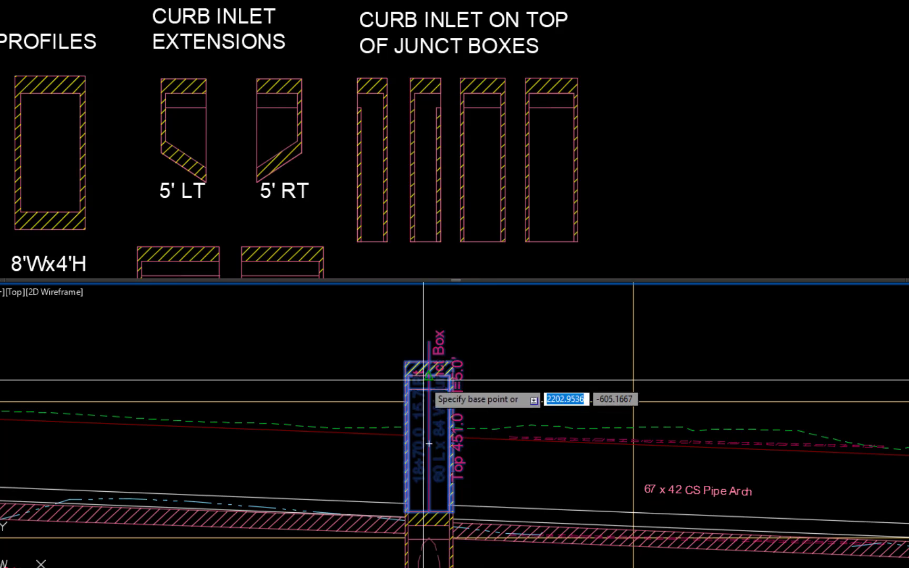
click(452, 363)
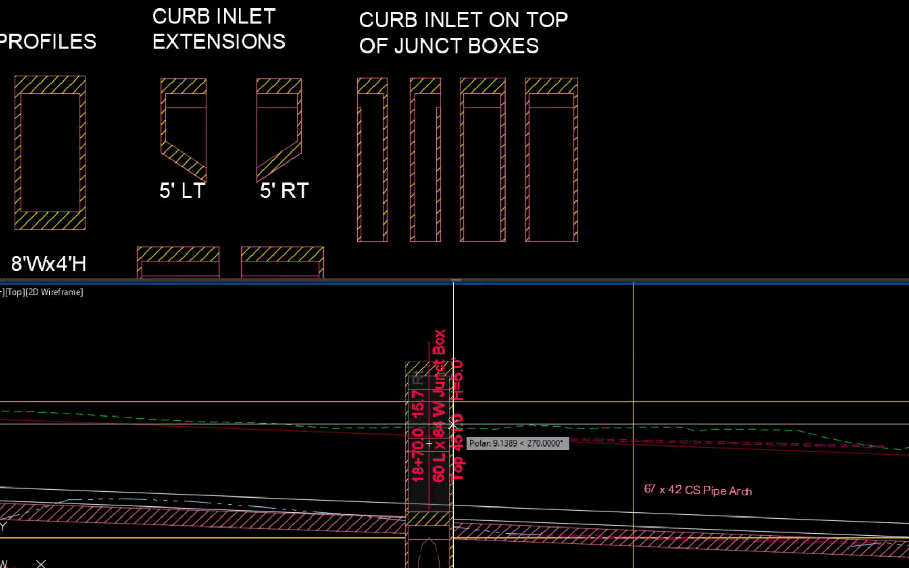
scroll(448, 437, up, 6)
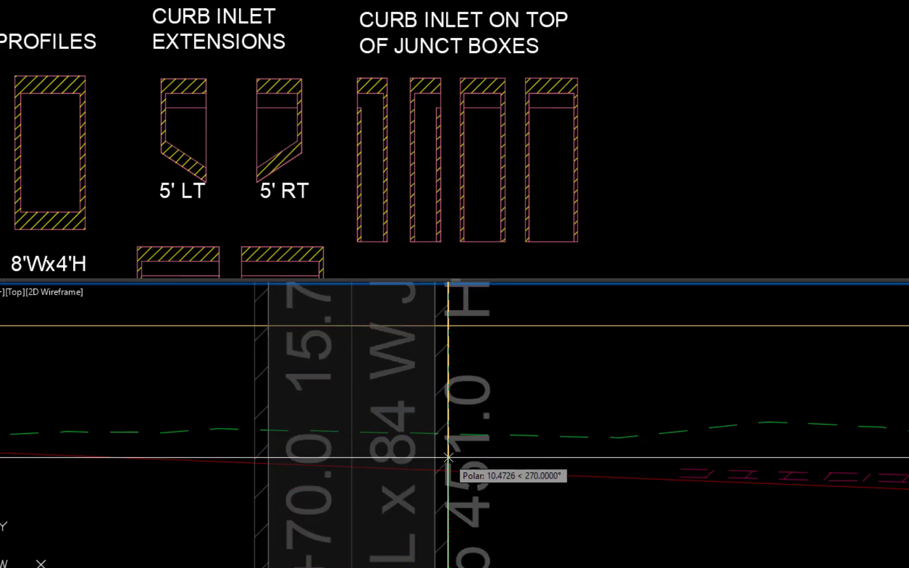
click(447, 469)
Step: Stretch the left side of the 18+70.0 curb inlet's top vertically up so its upper-left corner meets the red profile line
middle_drag(573, 526, 662, 428)
text(s)
key(space)
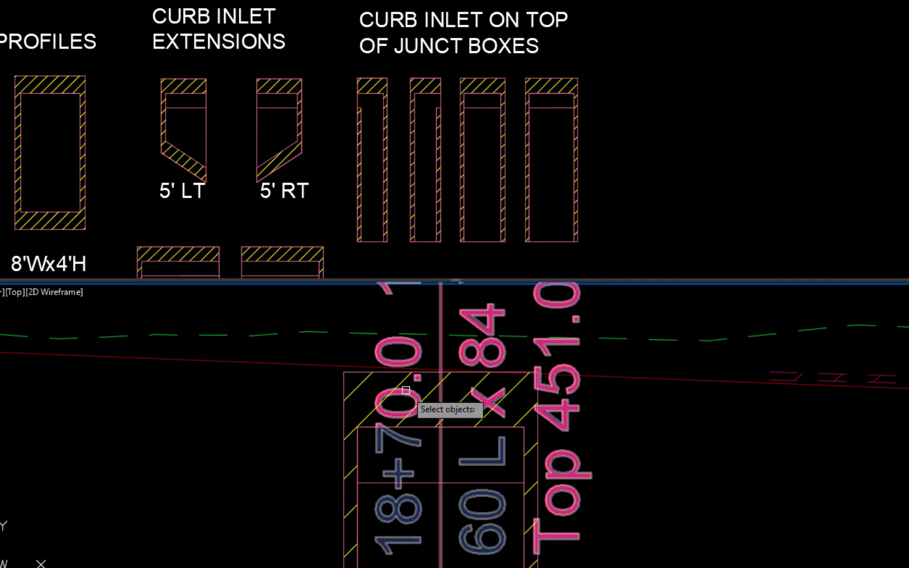
click(410, 310)
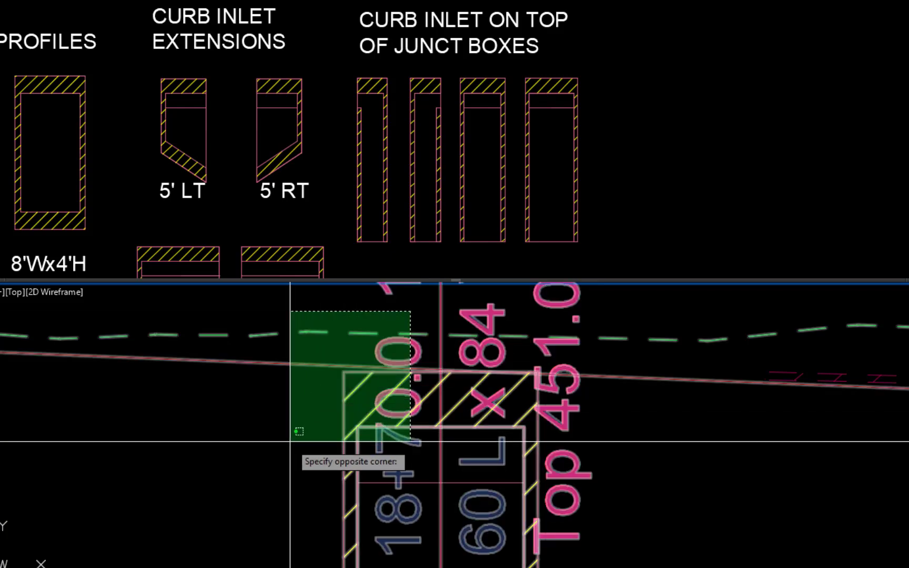
click(292, 495)
key(Return)
click(343, 372)
scroll(343, 372, up, 5)
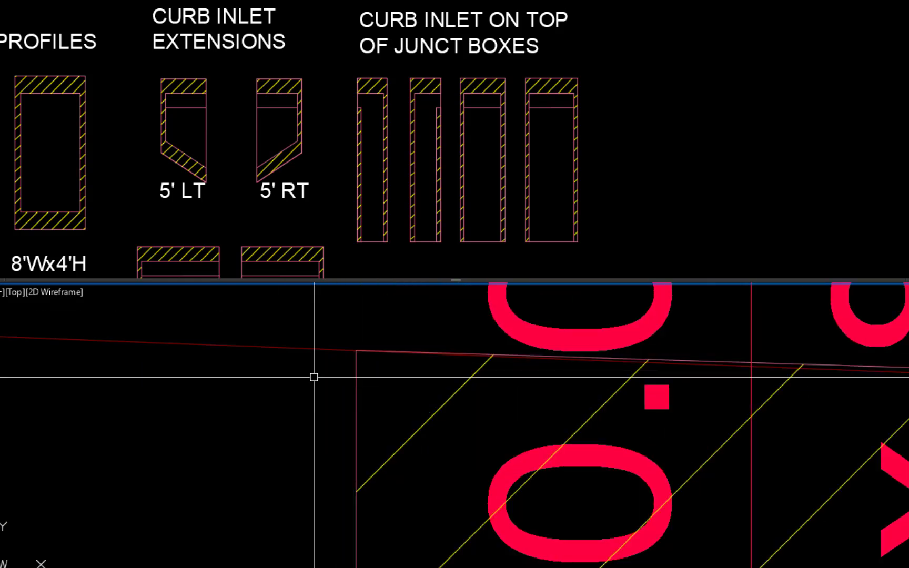
scroll(326, 375, down, 3)
middle_drag(358, 396, 322, 419)
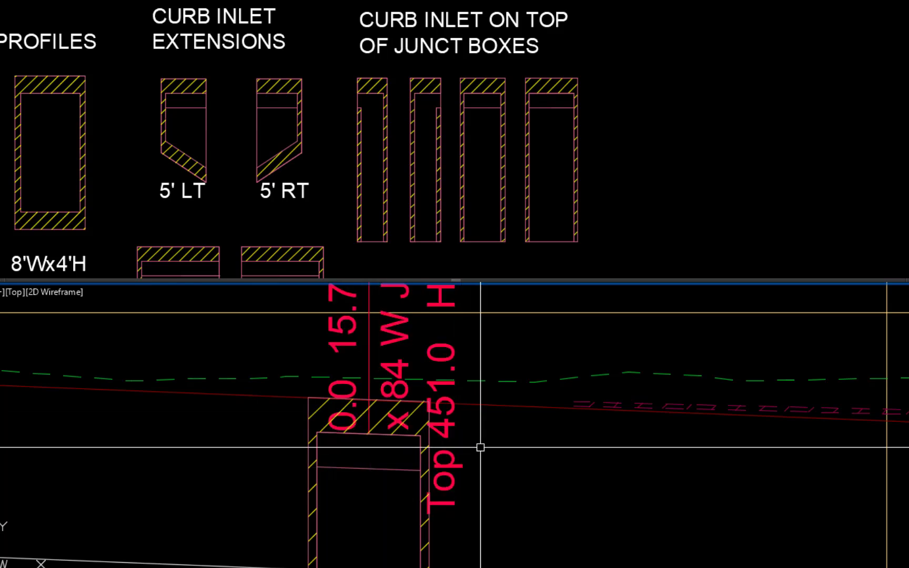
Step: Move the 18+70.0 structure label vertically up about 11.11 to the top of the new curb inlet
key(Return)
scroll(446, 434, down, 4)
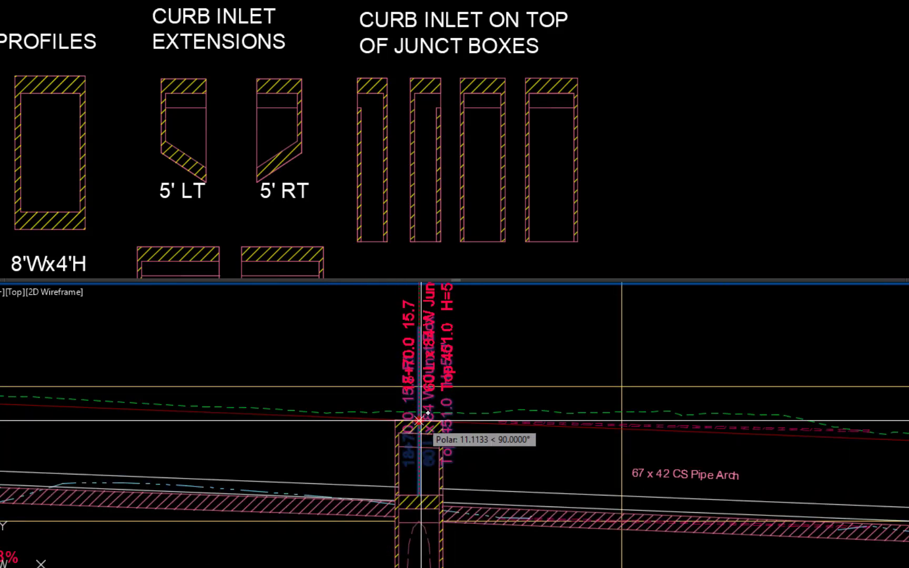
key(Escape)
scroll(485, 446, down, 2)
middle_drag(483, 448, 497, 404)
scroll(474, 403, up, 6)
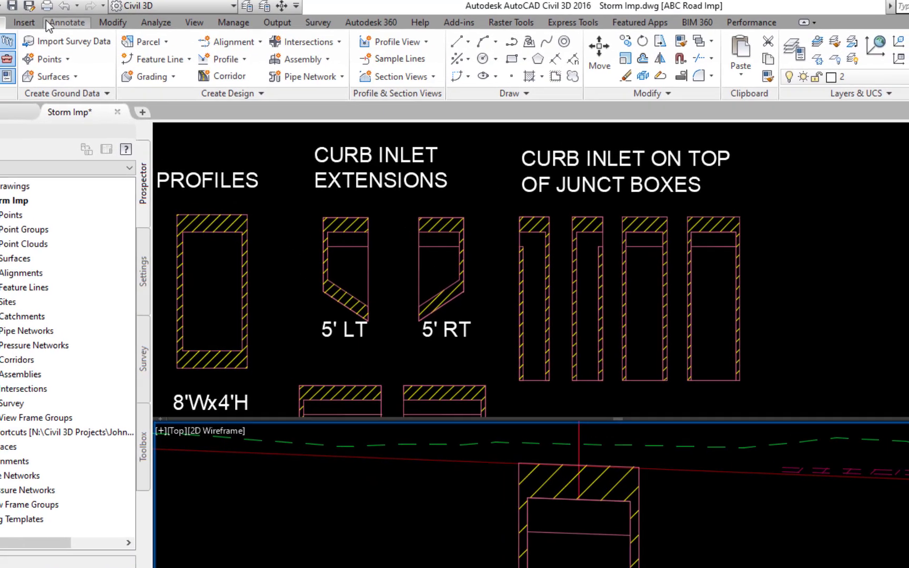
Step: Add a Profile View station elevation label in TC woSta Below style at the 18+70.0 inlet's upper-right corner, referencing the red profile
click(48, 24)
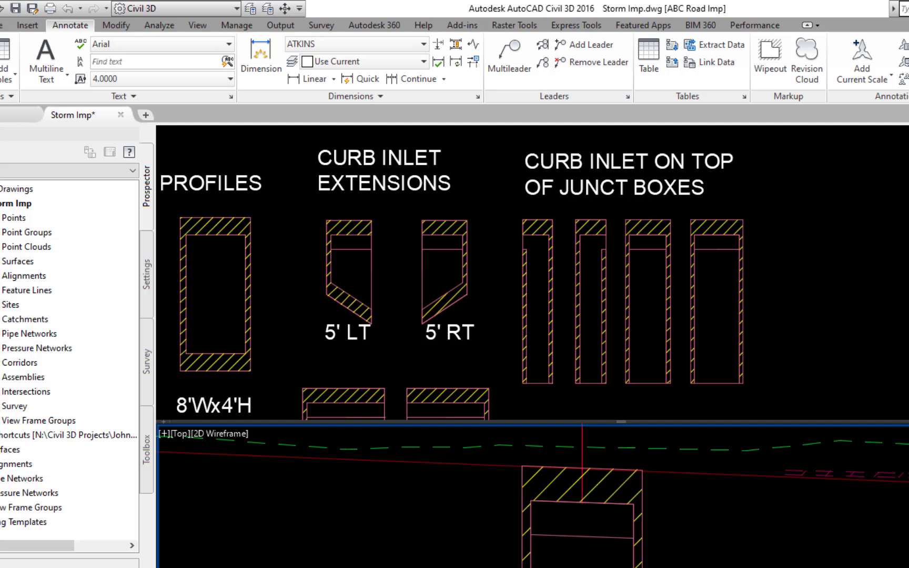
click(192, 206)
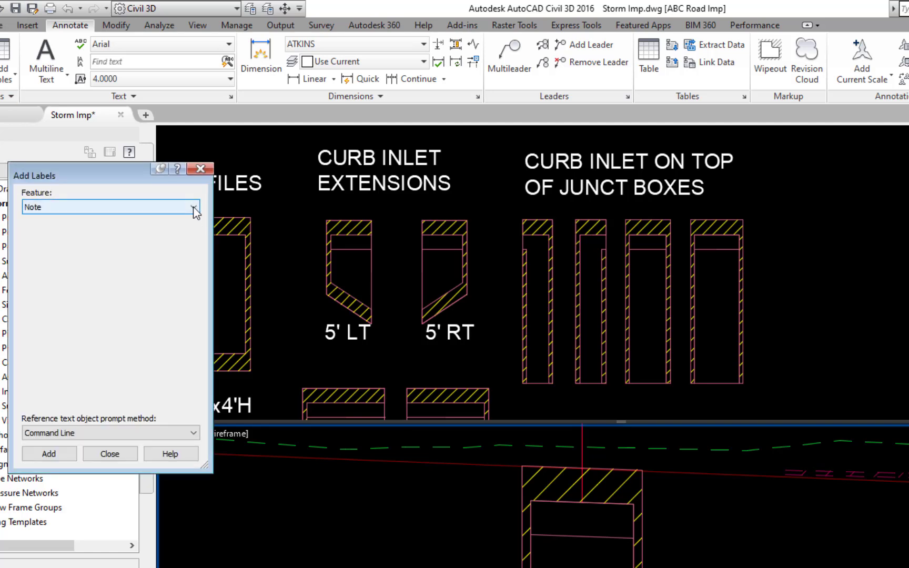
click(56, 258)
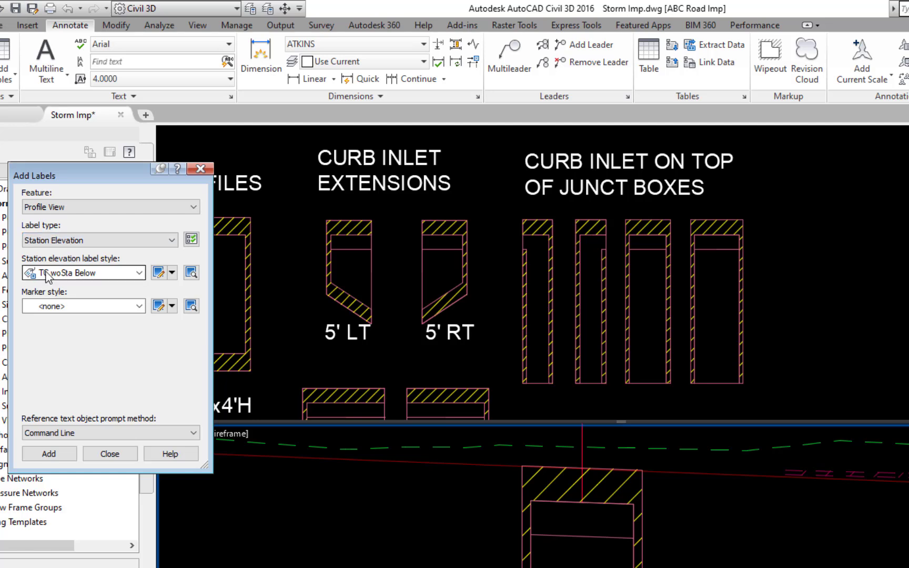
click(49, 454)
scroll(852, 557, down, 2)
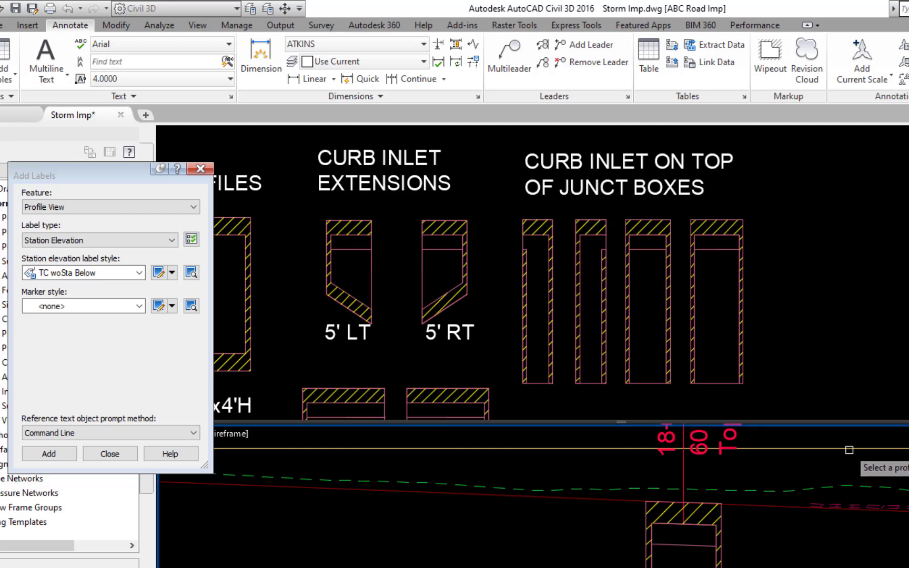
click(823, 471)
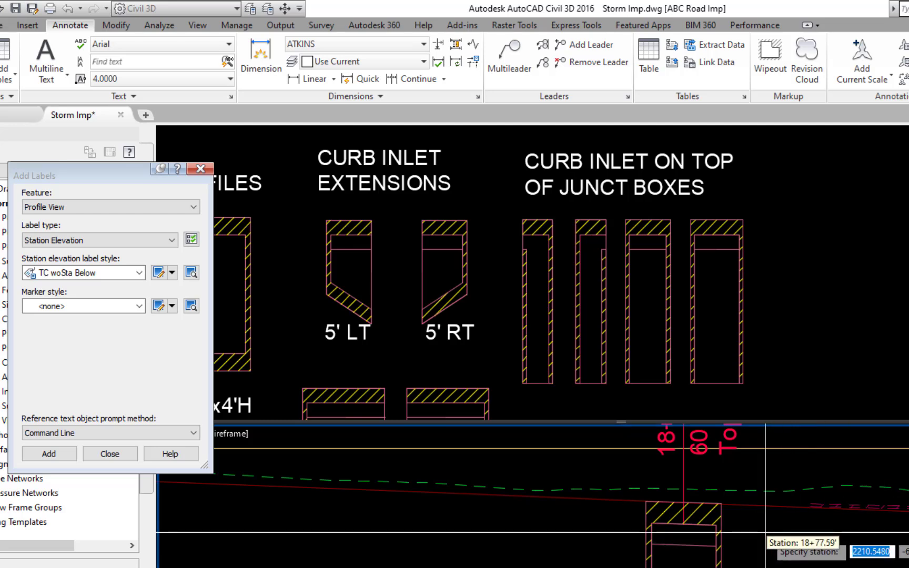
scroll(741, 529, up, 3)
click(696, 468)
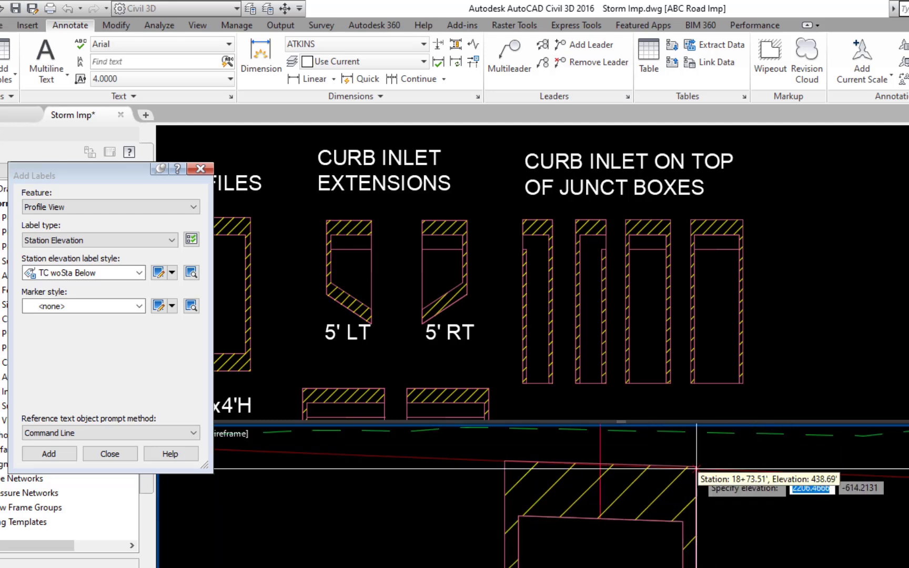
click(696, 469)
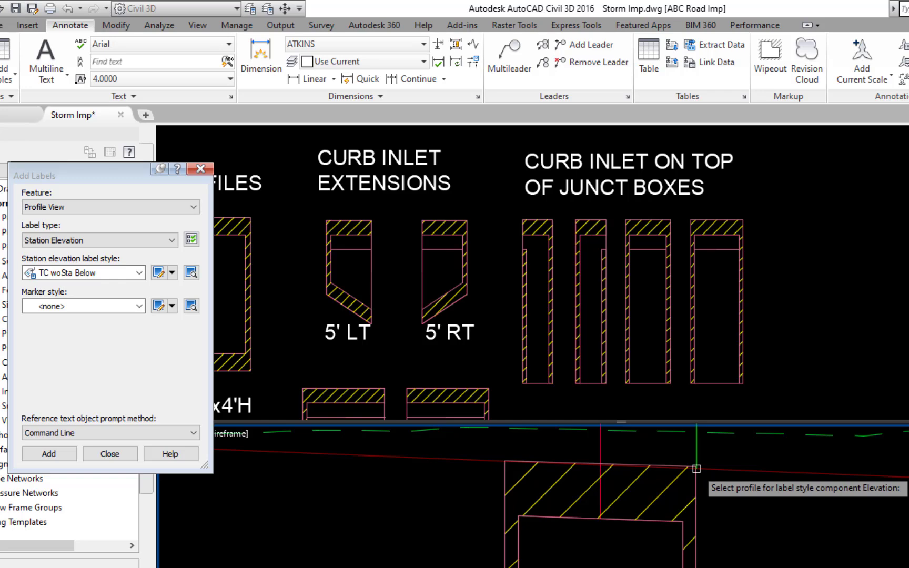
click(843, 480)
scroll(849, 482, down, 2)
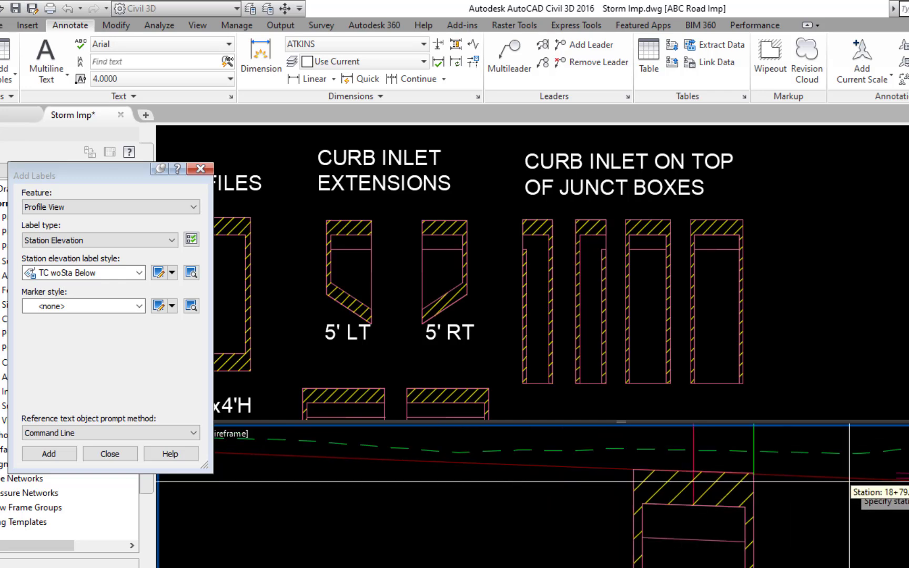
Step: Add a station elevation label in TC woSta Above style at the 18+70.0 inlet's upper-left corner
click(139, 273)
click(58, 530)
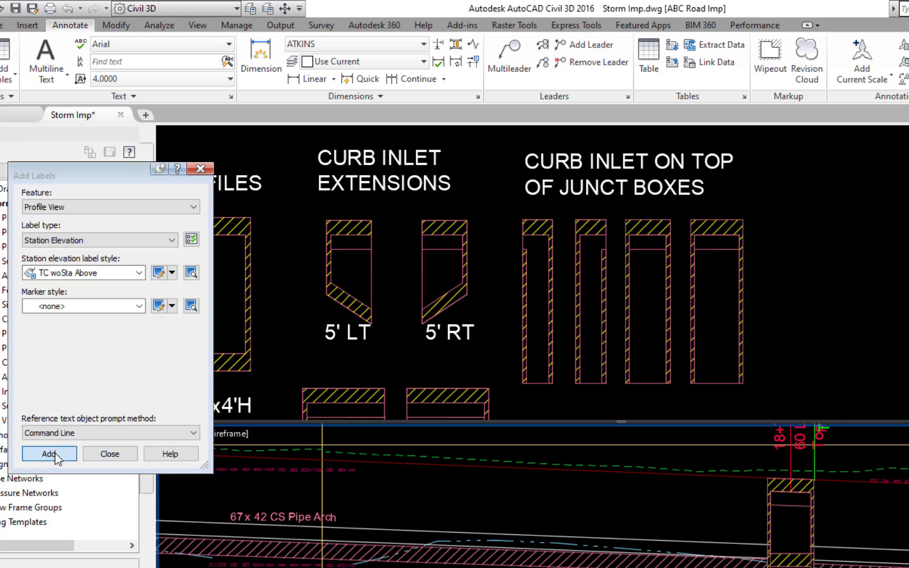
click(59, 454)
click(821, 458)
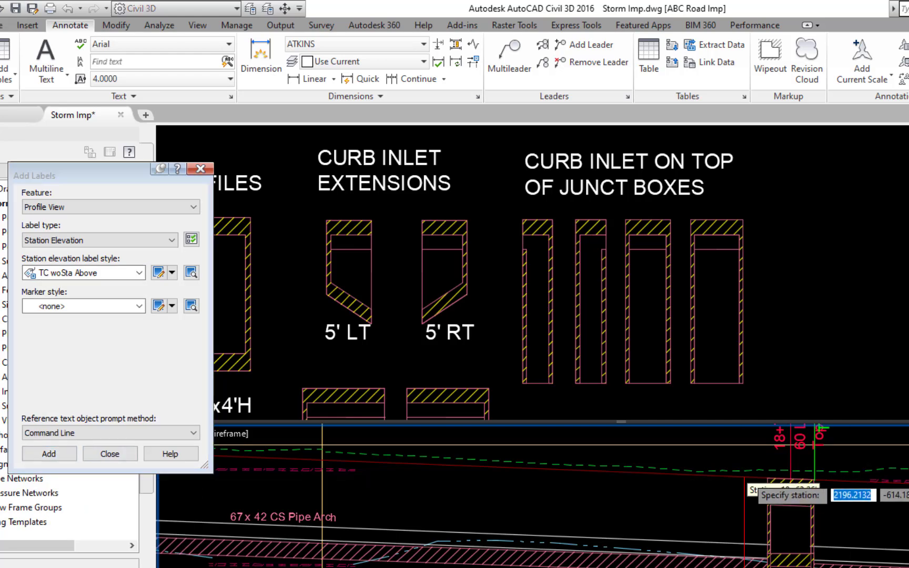
scroll(810, 474, up, 3)
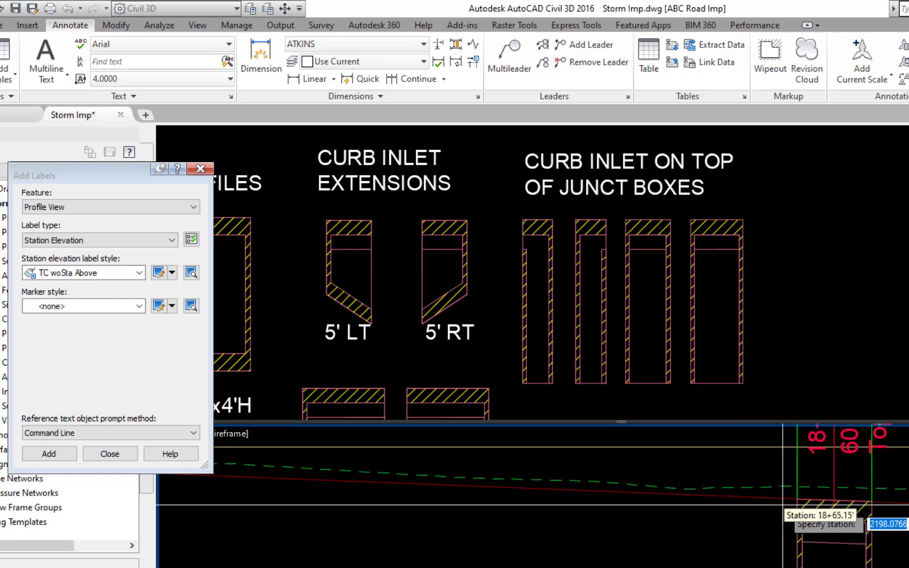
click(795, 506)
scroll(795, 507, up, 2)
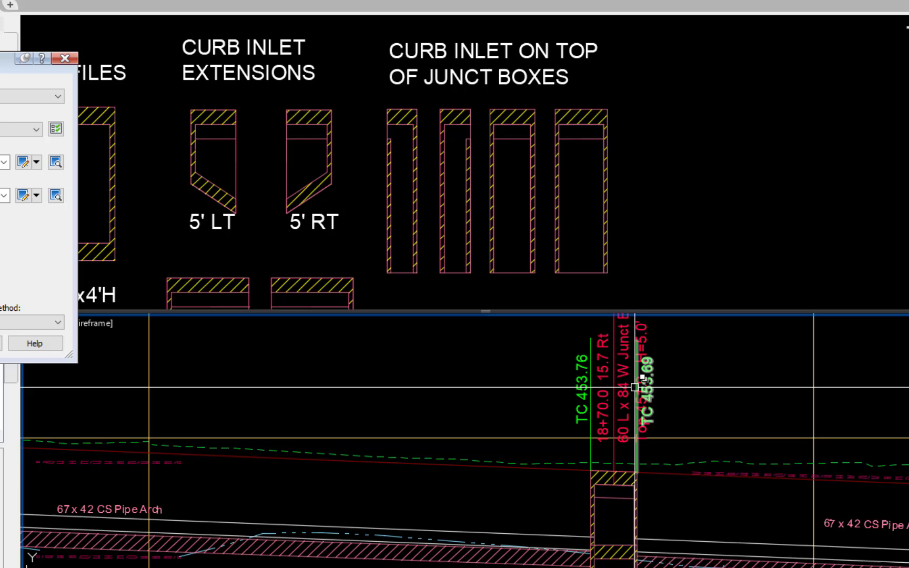
Step: Add the line "w-Curb Inlet on Top" at the end of the 18+70.0 structure label's text
click(620, 387)
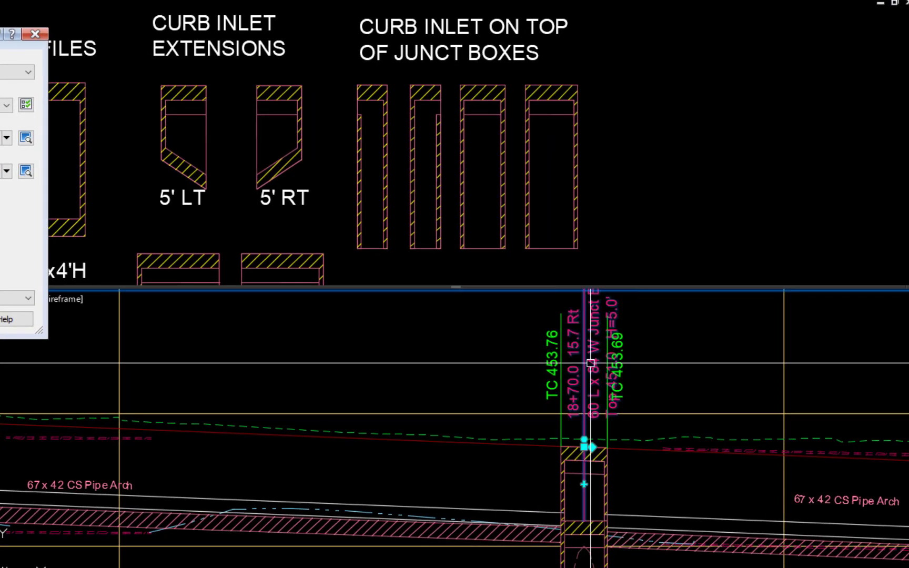
right_click(739, 366)
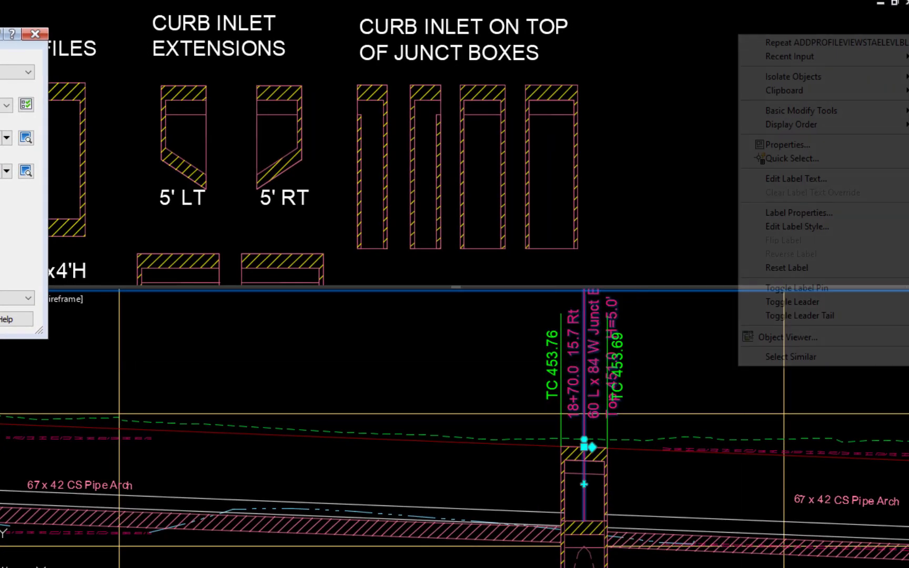
click(821, 178)
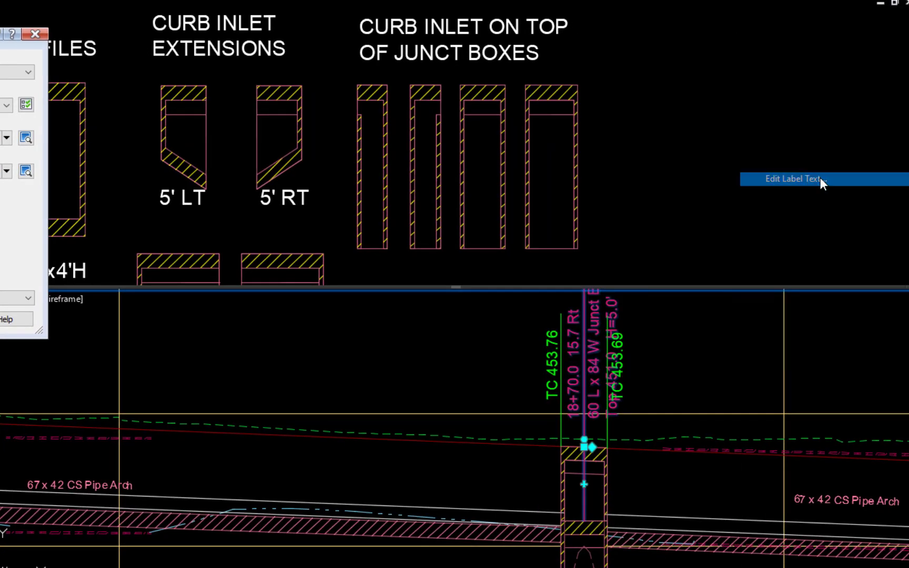
click(619, 313)
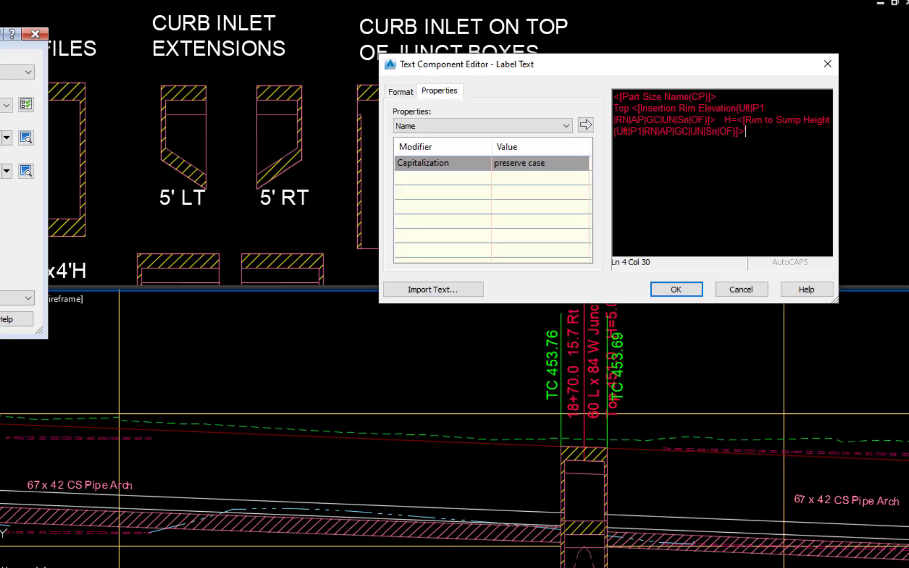
key(Return)
text(w-Curb Inlet on Top)
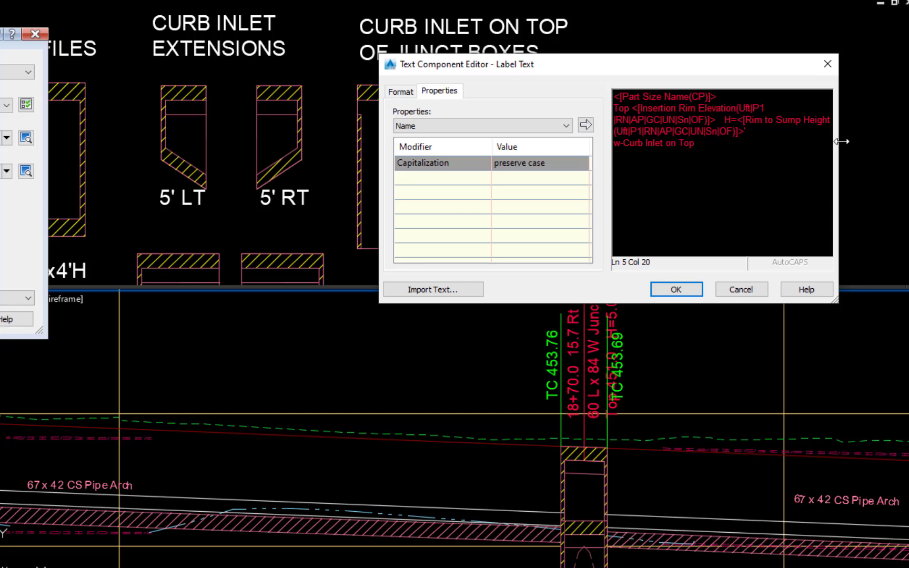
click(685, 290)
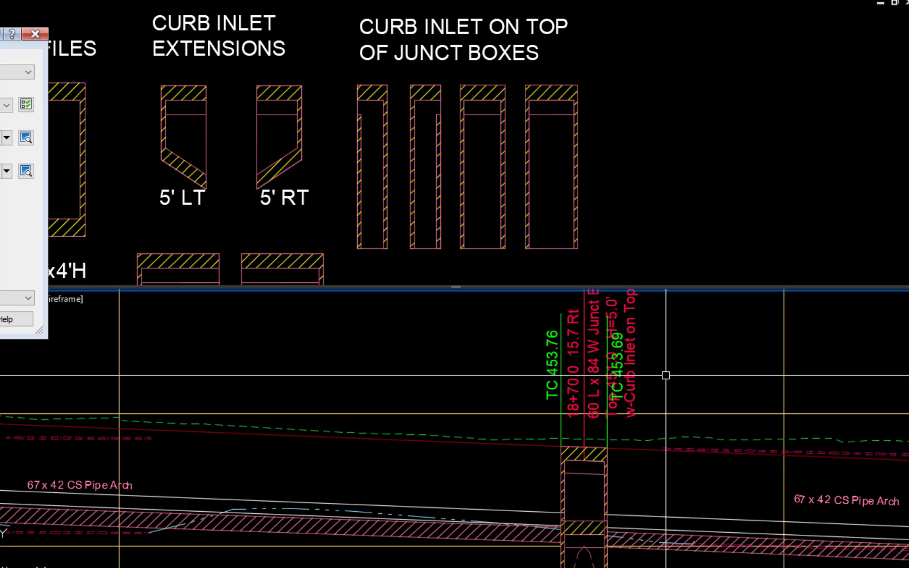
Step: Move the two TC labels at the 18+70.0 inlet outward and up, clear of the structure label, with angled leaders to the inlet's corners
scroll(663, 382, up, 3)
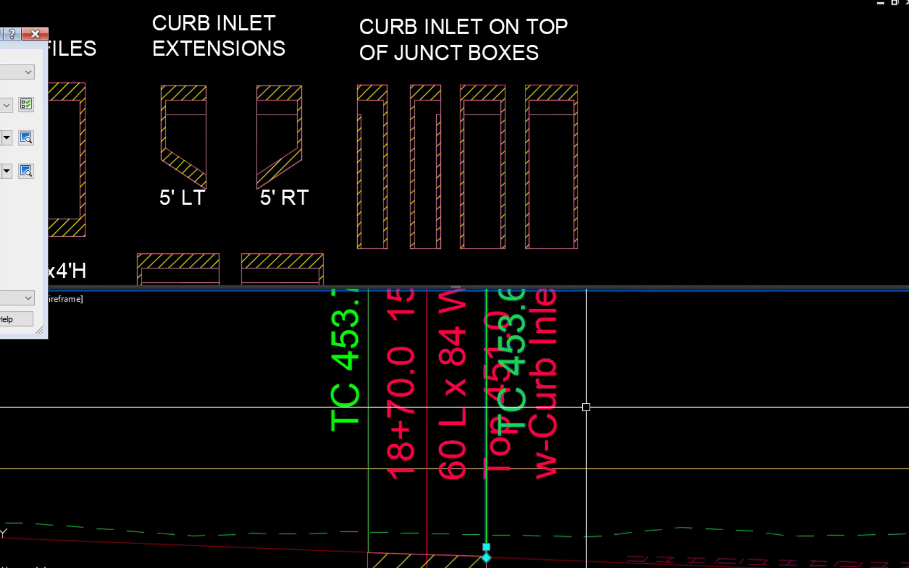
click(486, 547)
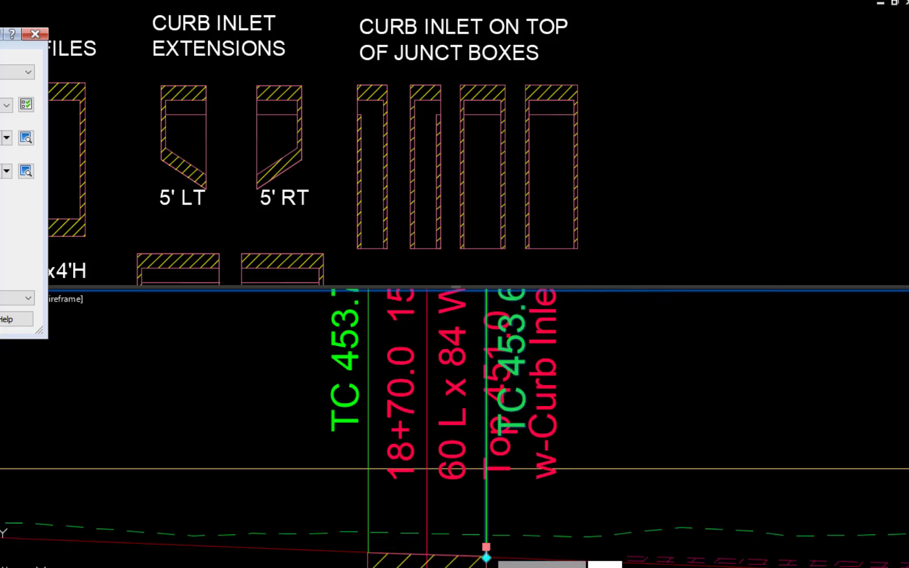
middle_drag(622, 401, 621, 272)
click(572, 490)
click(389, 410)
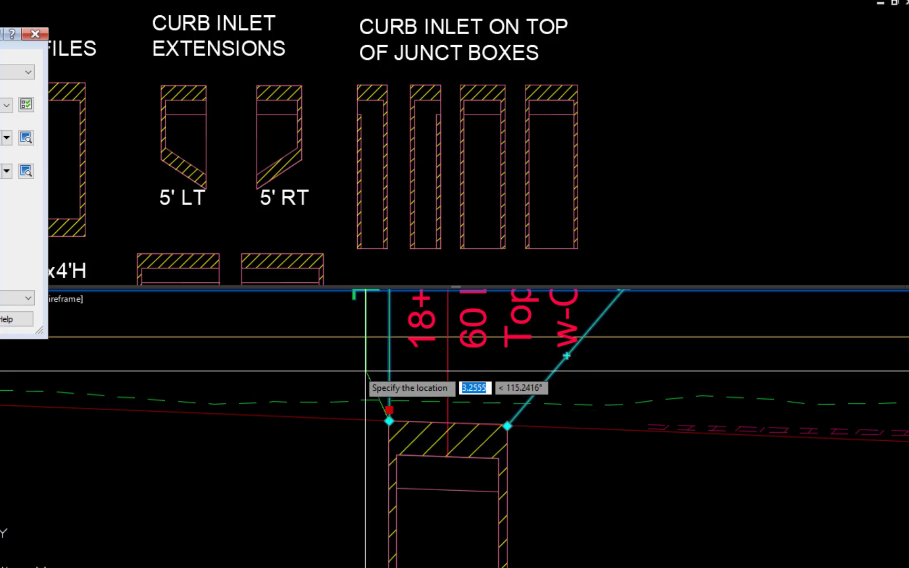
middle_drag(361, 368, 349, 474)
click(339, 475)
middle_drag(521, 441, 558, 386)
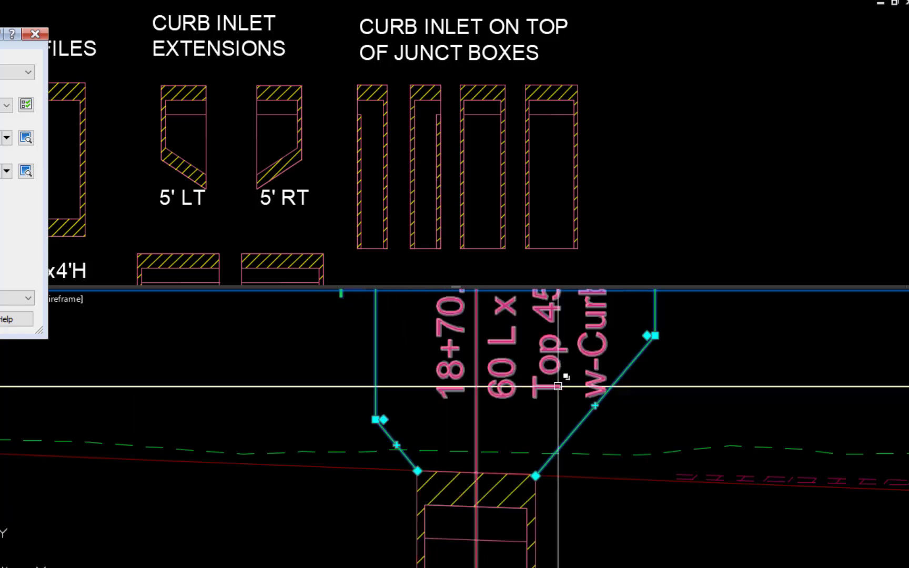
Step: Shift the 18+70.0 structure label slightly left along the inlet's top to center its text between the two TC labels
scroll(557, 385, down, 2)
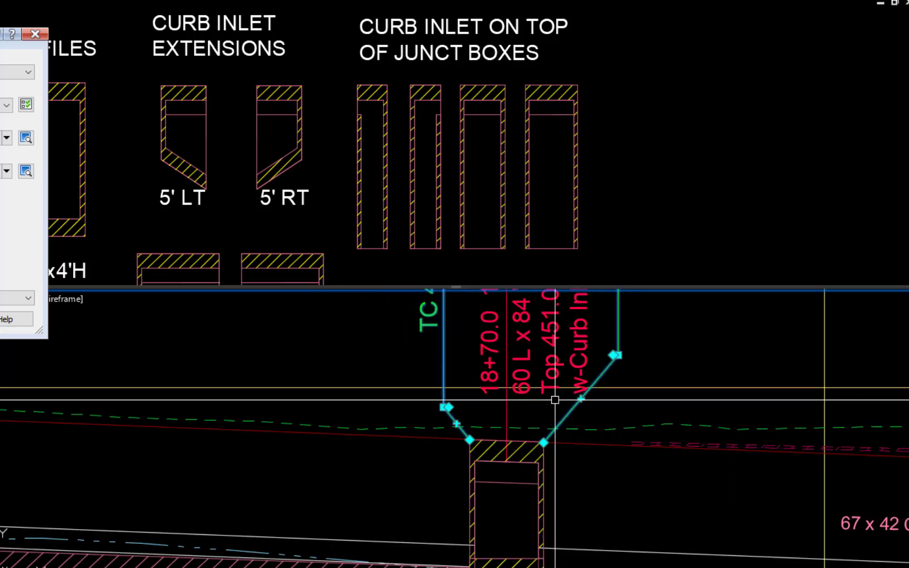
click(508, 431)
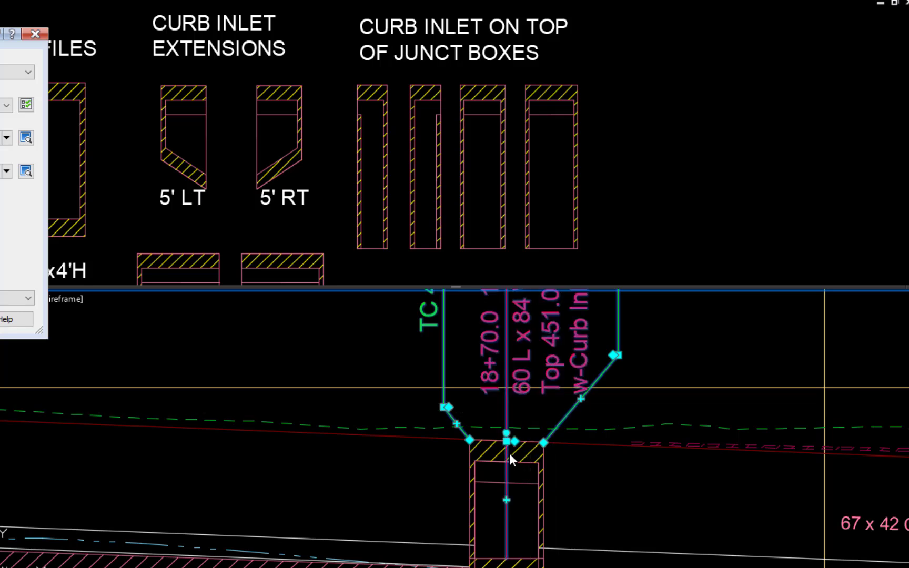
click(506, 440)
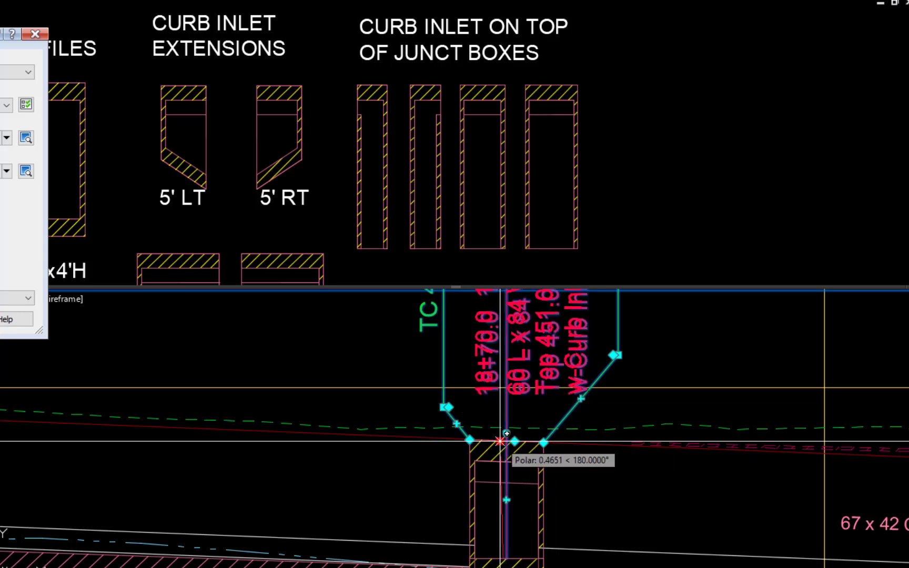
click(495, 441)
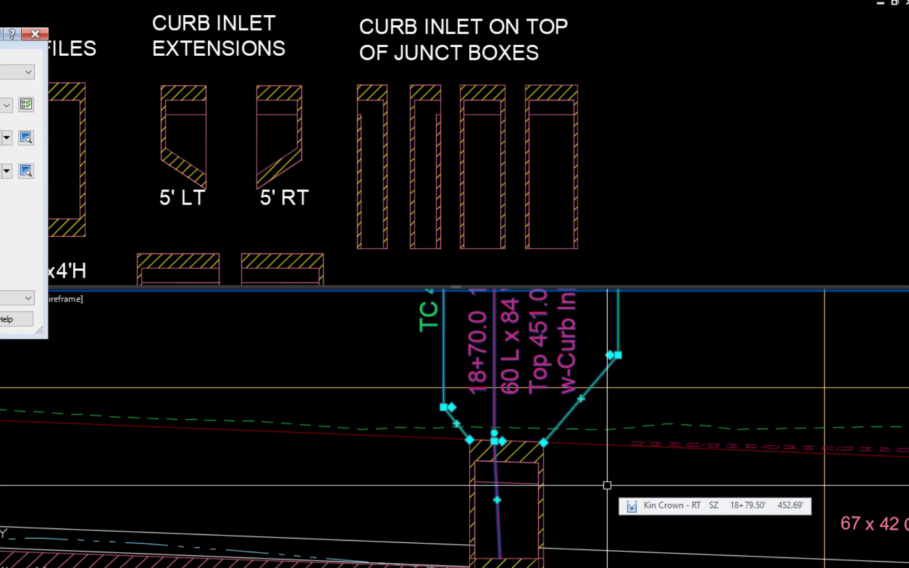
key(Escape)
mouse_move(608, 486)
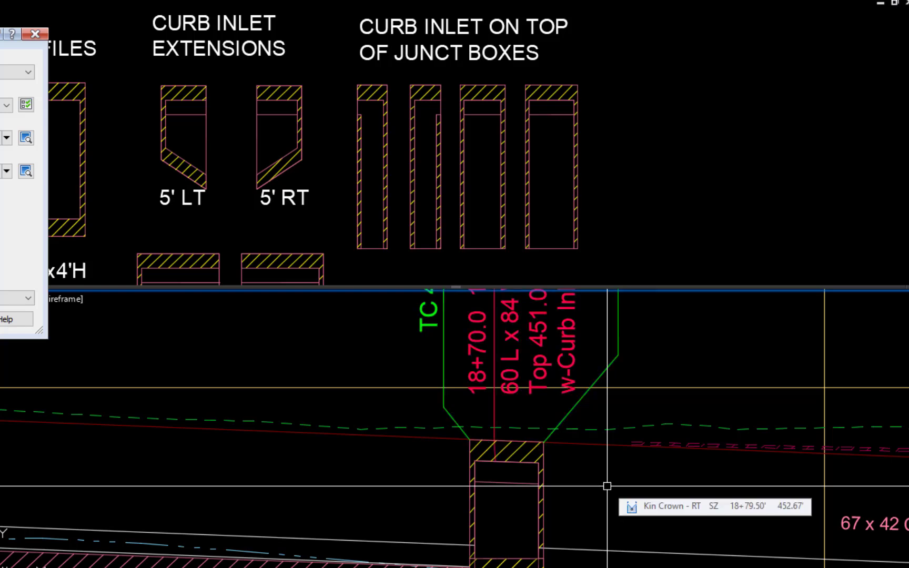